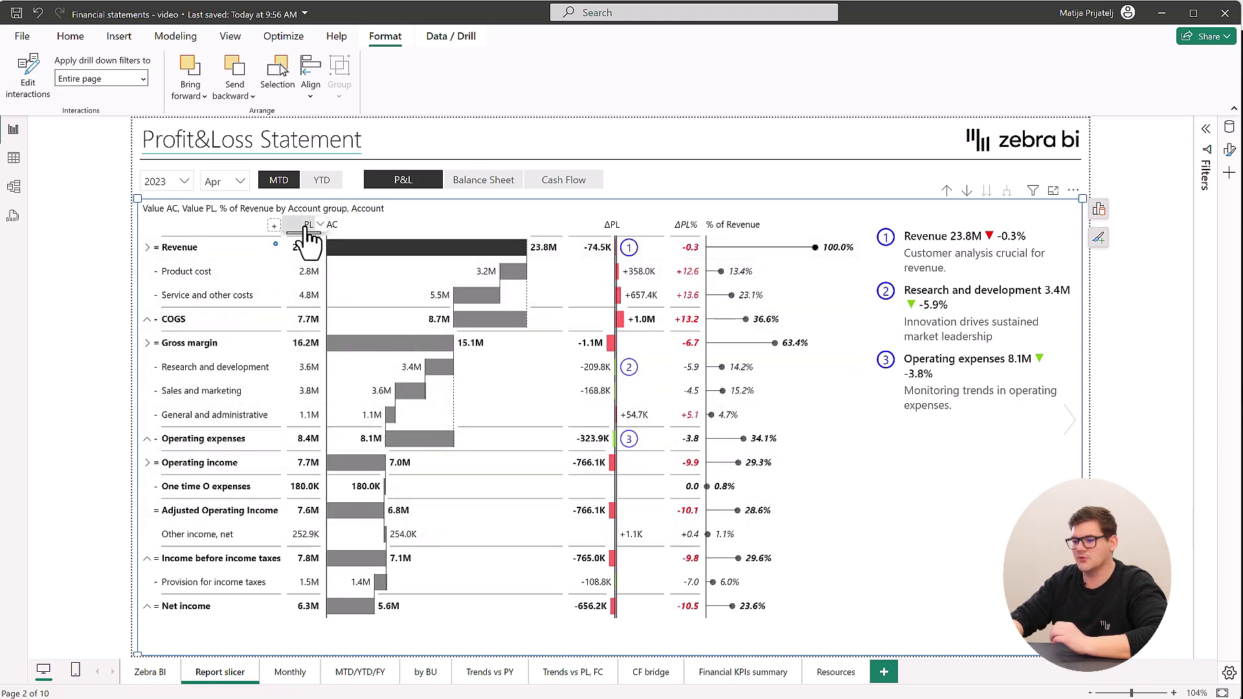
Add a '% of' quick calculation column and show AC as plain numbers.
click(275, 228)
mouse_move(292, 259)
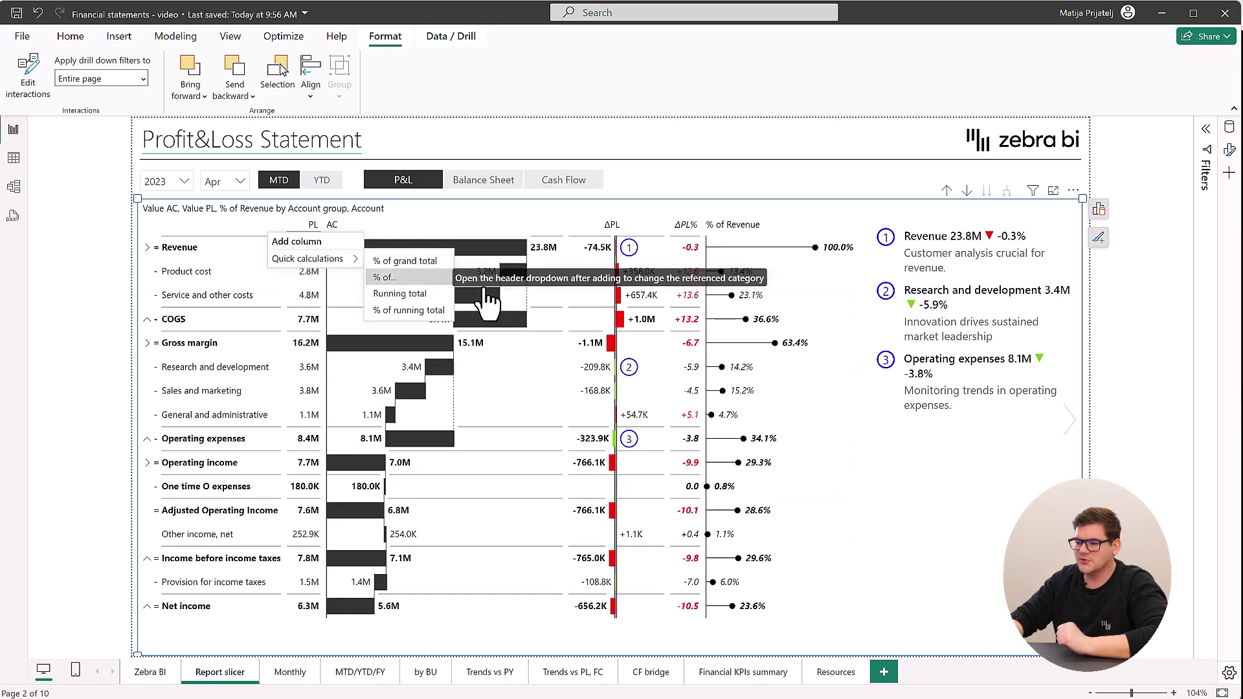
click(388, 278)
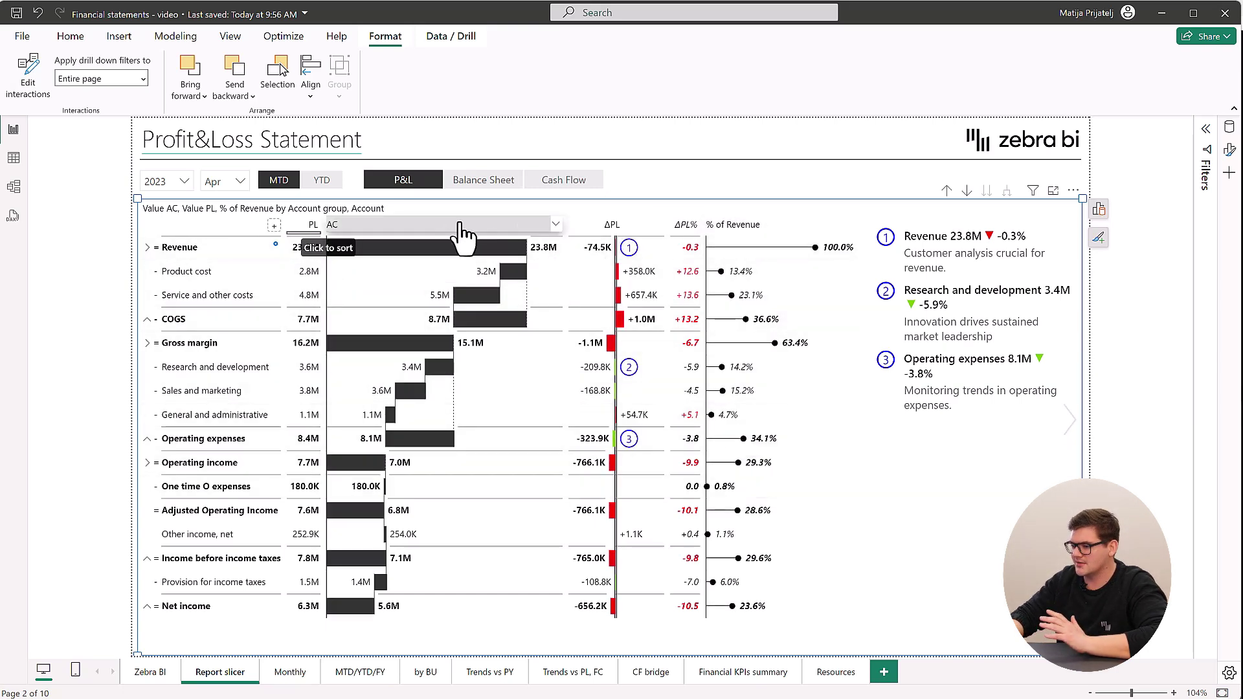
click(555, 225)
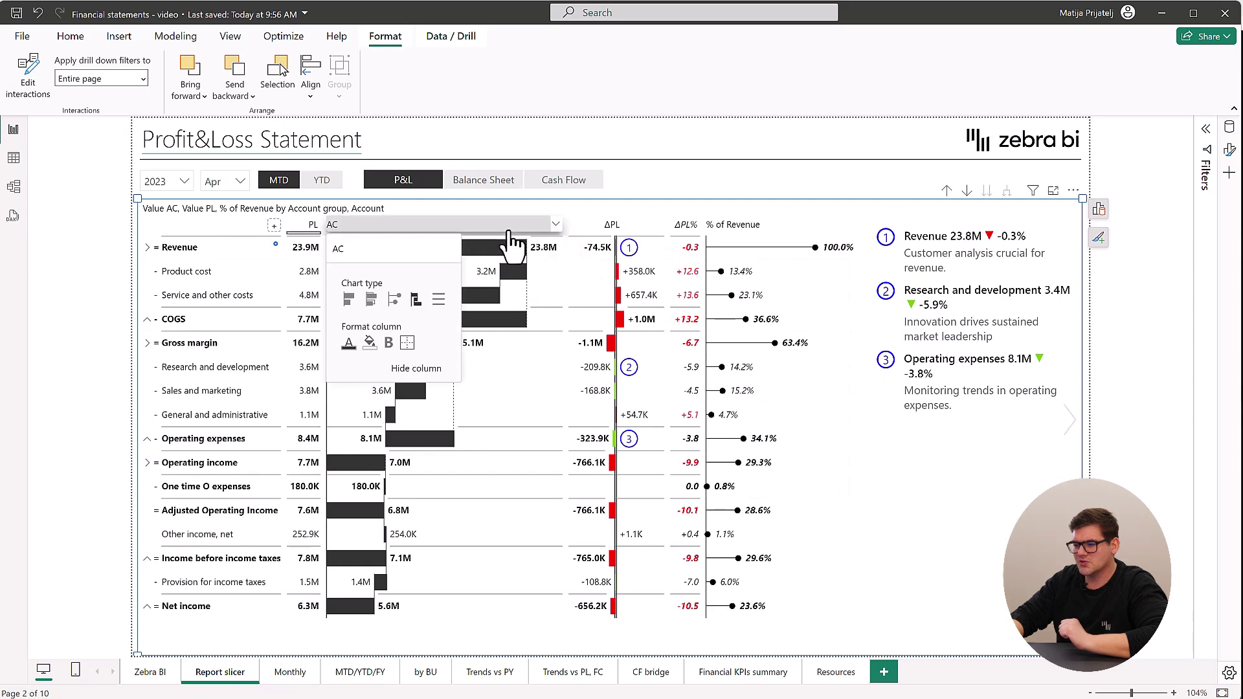
click(440, 302)
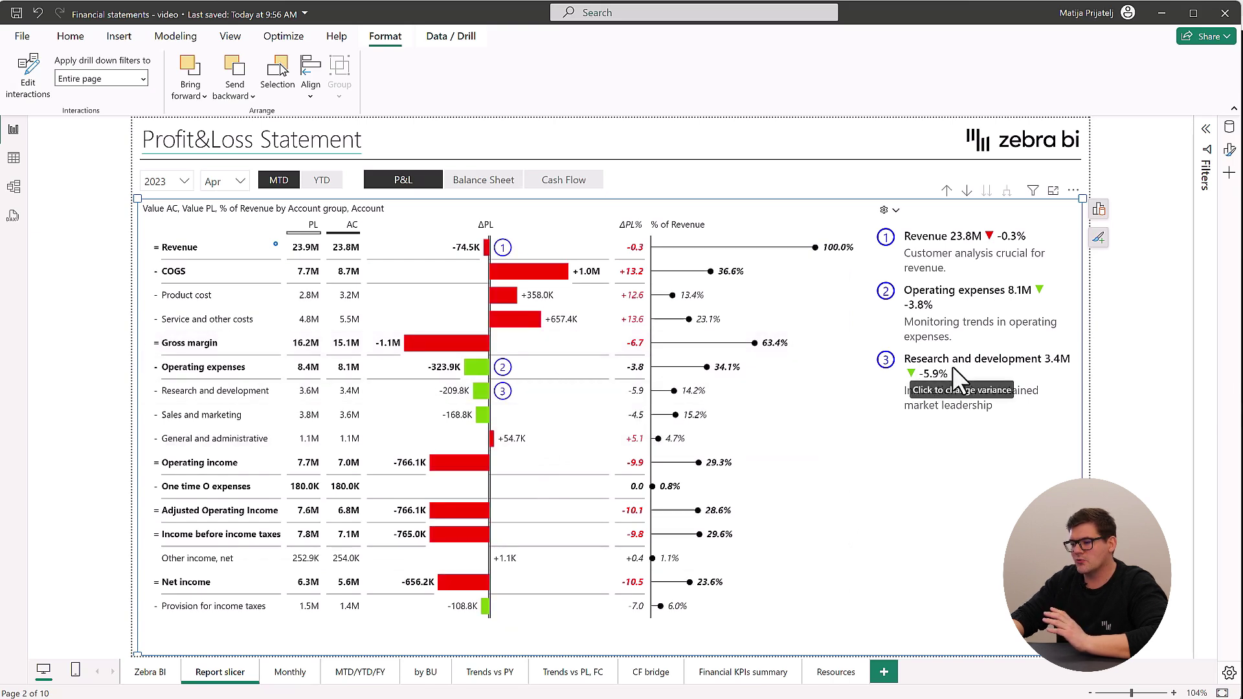
Highlight the Research and development variance, then turn AC back into waterfall bars.
click(501, 389)
click(977, 495)
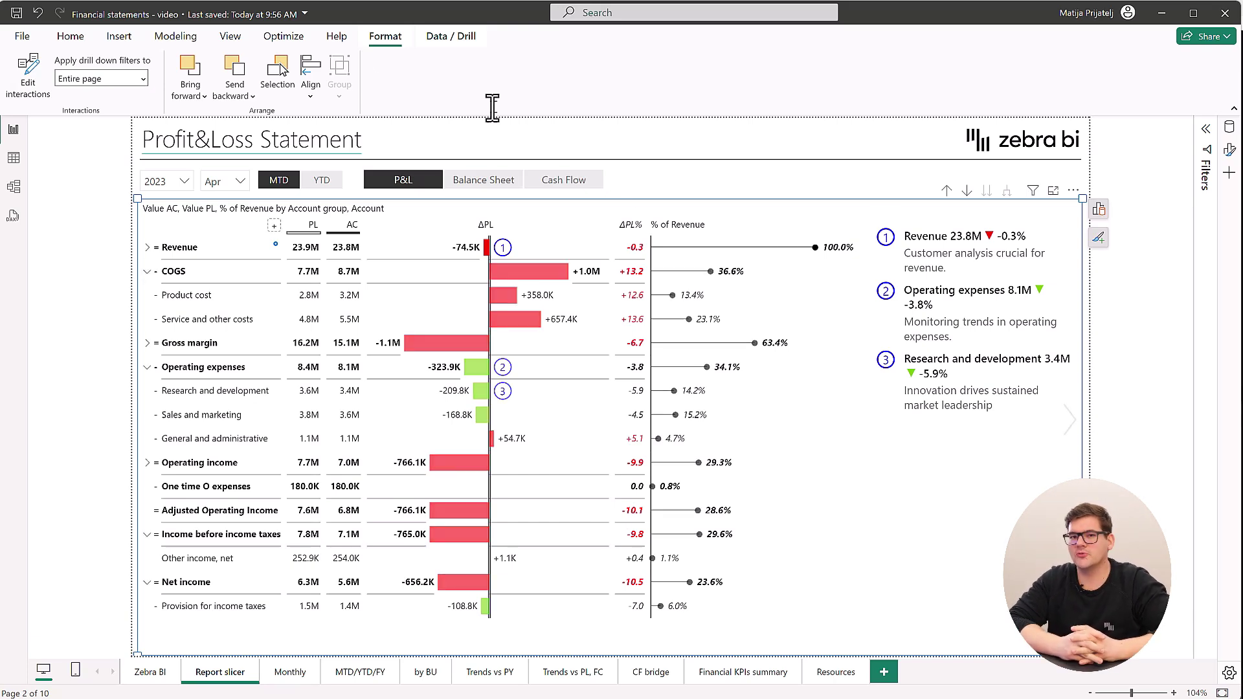
click(359, 227)
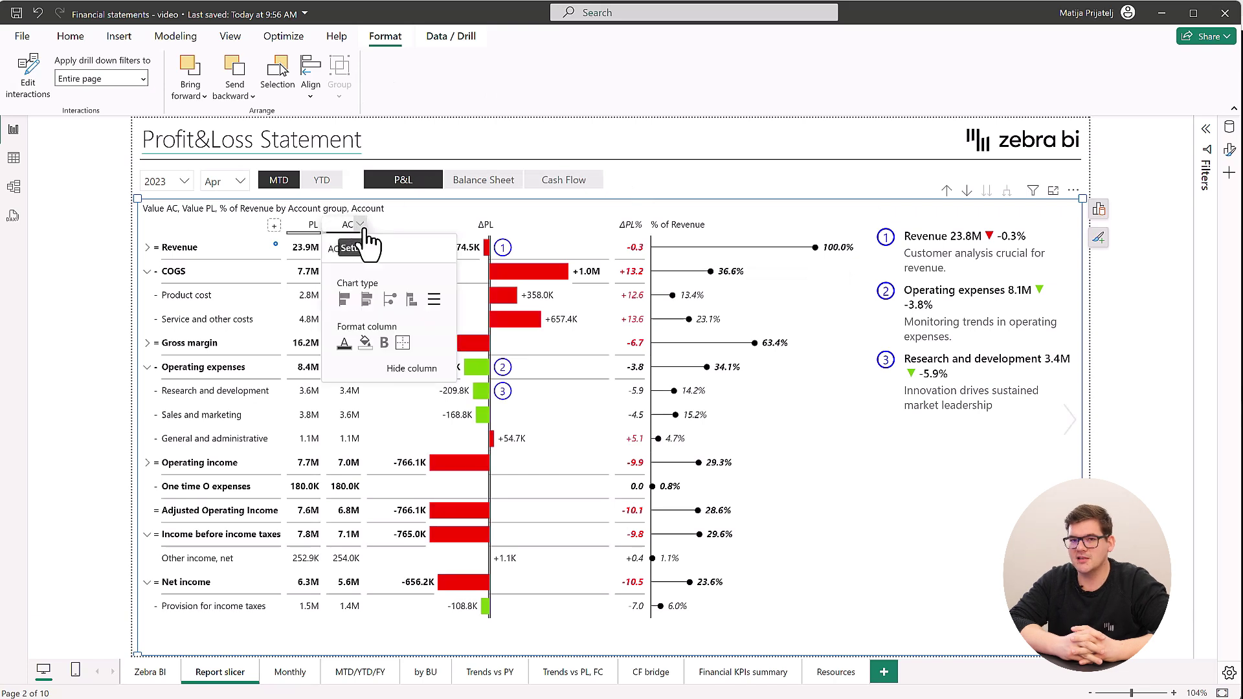
click(414, 305)
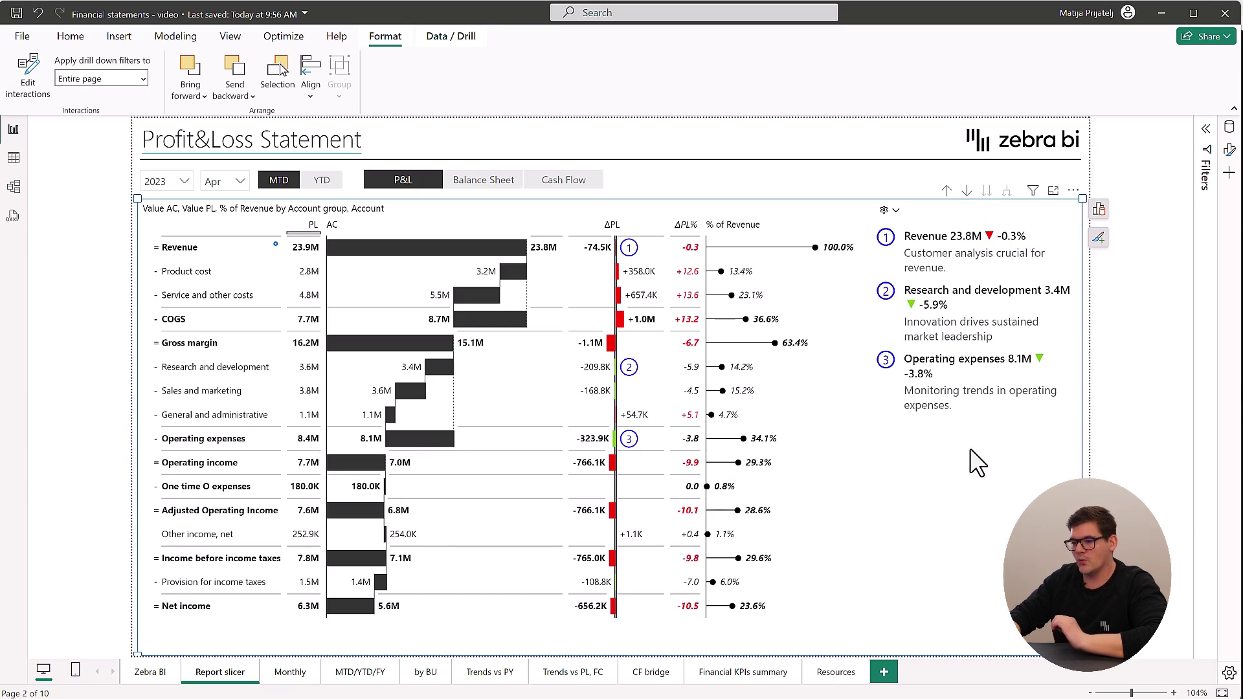
Inspect the model diagram and the Accounts table rows, then return to the report pages.
click(16, 195)
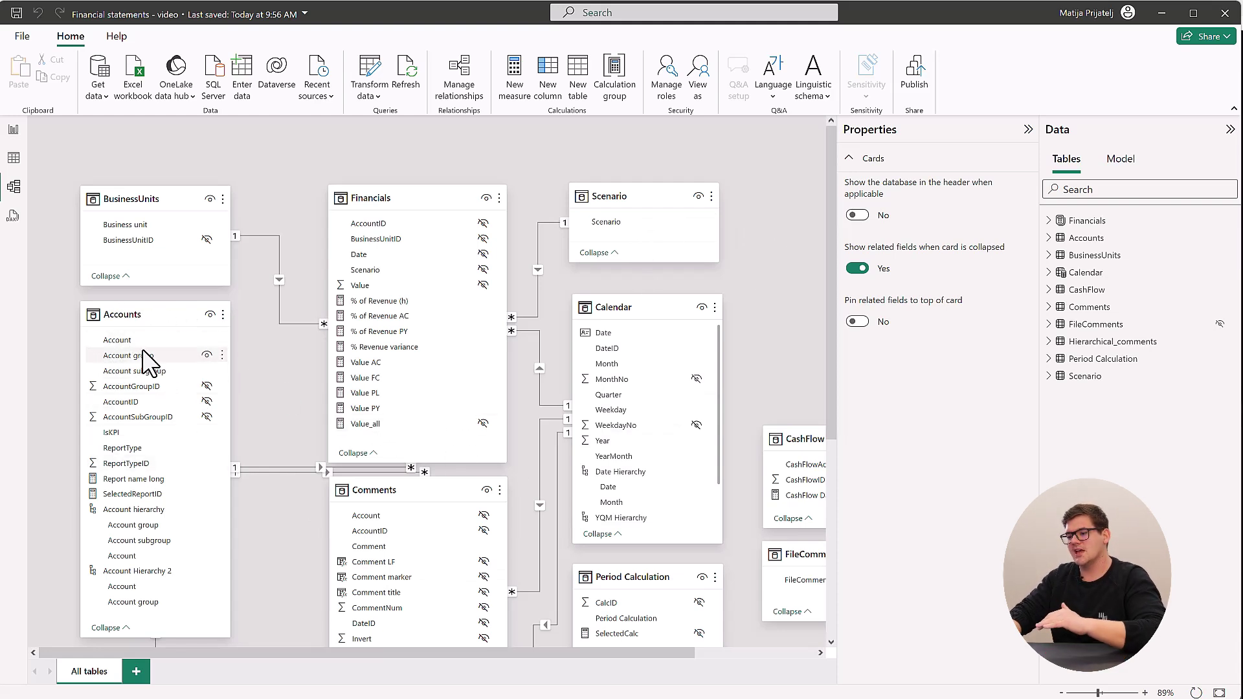
click(14, 161)
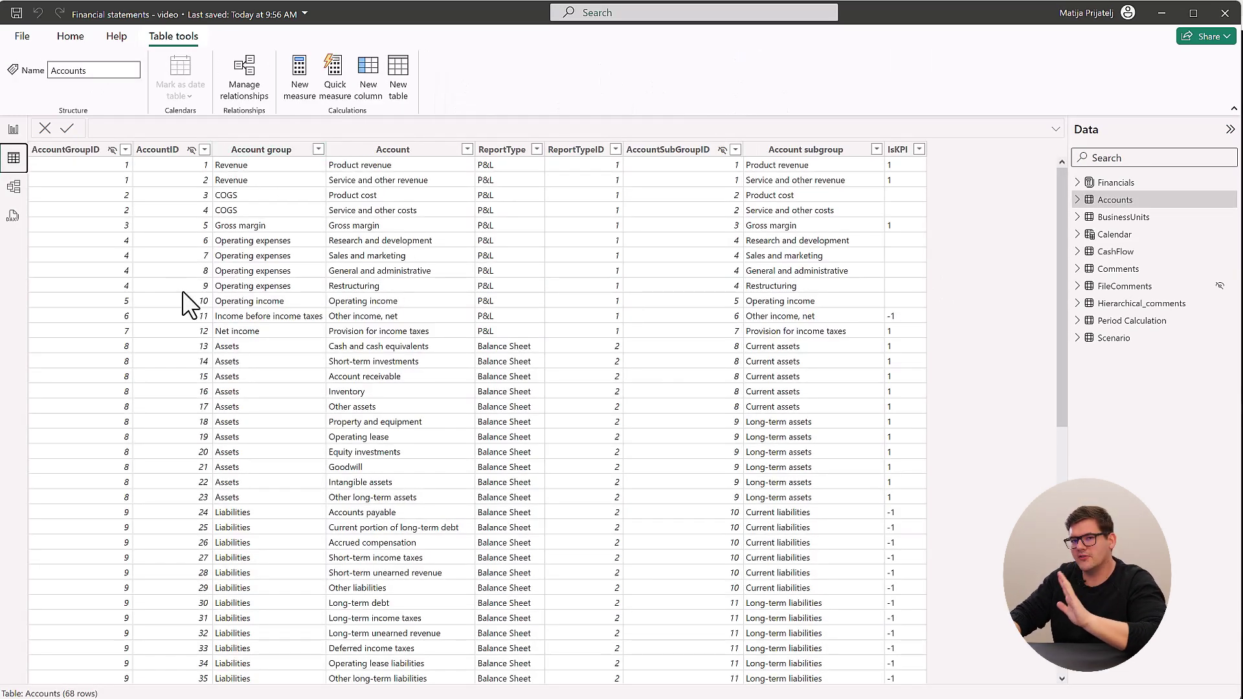
click(15, 188)
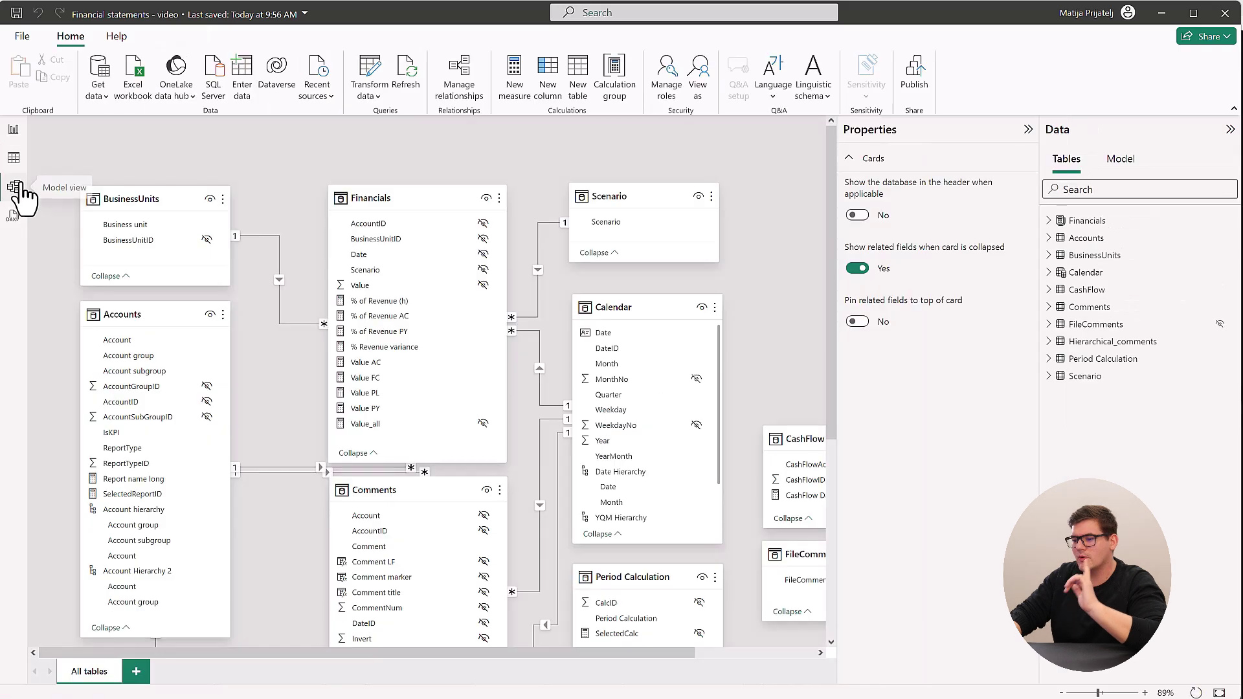
click(13, 133)
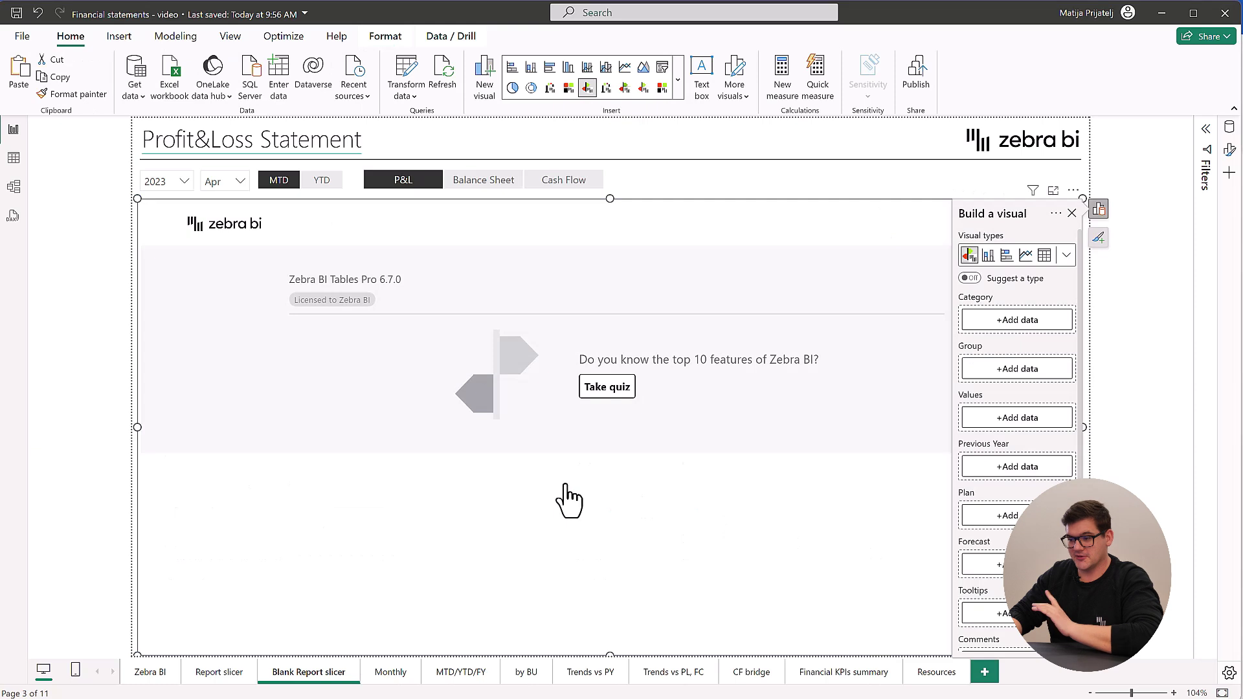
Add Account group and Account as category levels and Value AC as the values.
click(1034, 322)
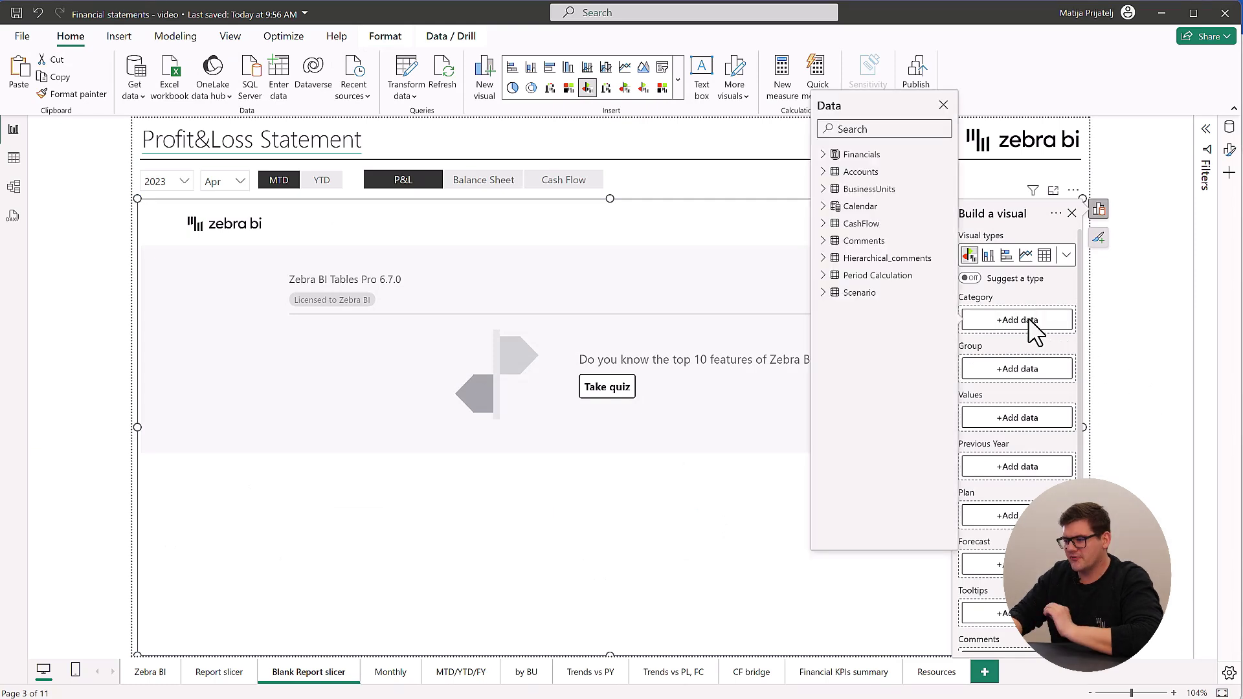
click(831, 174)
click(864, 207)
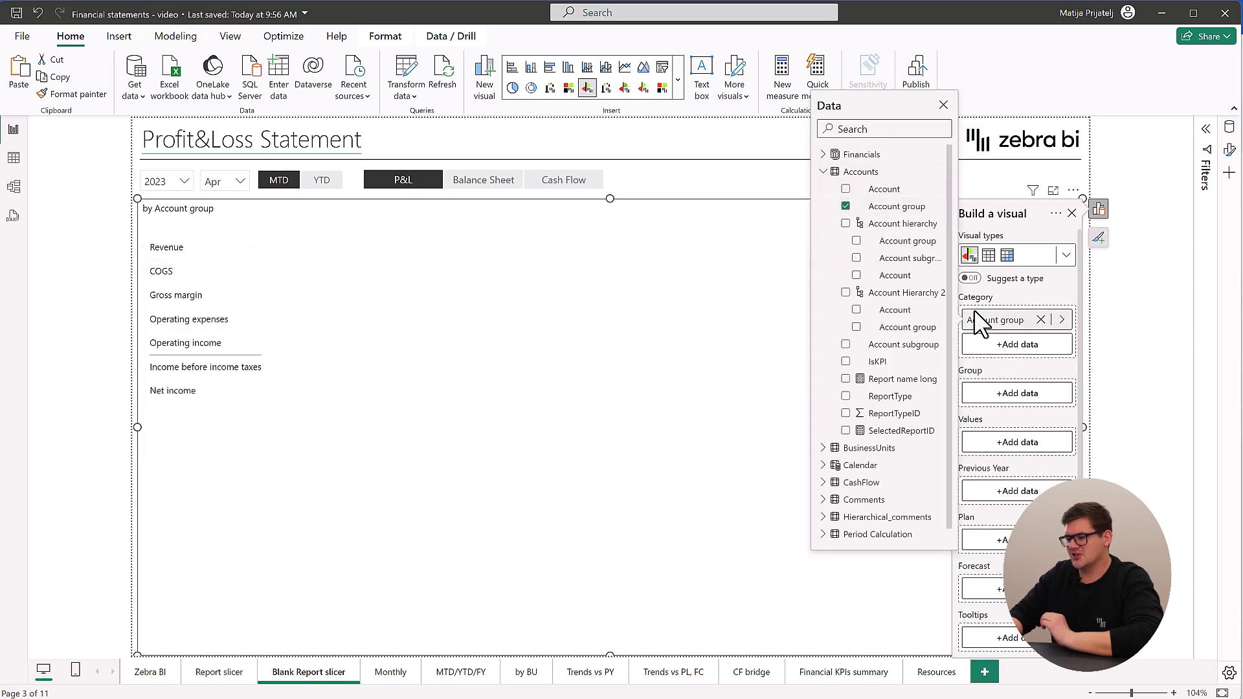
click(1009, 349)
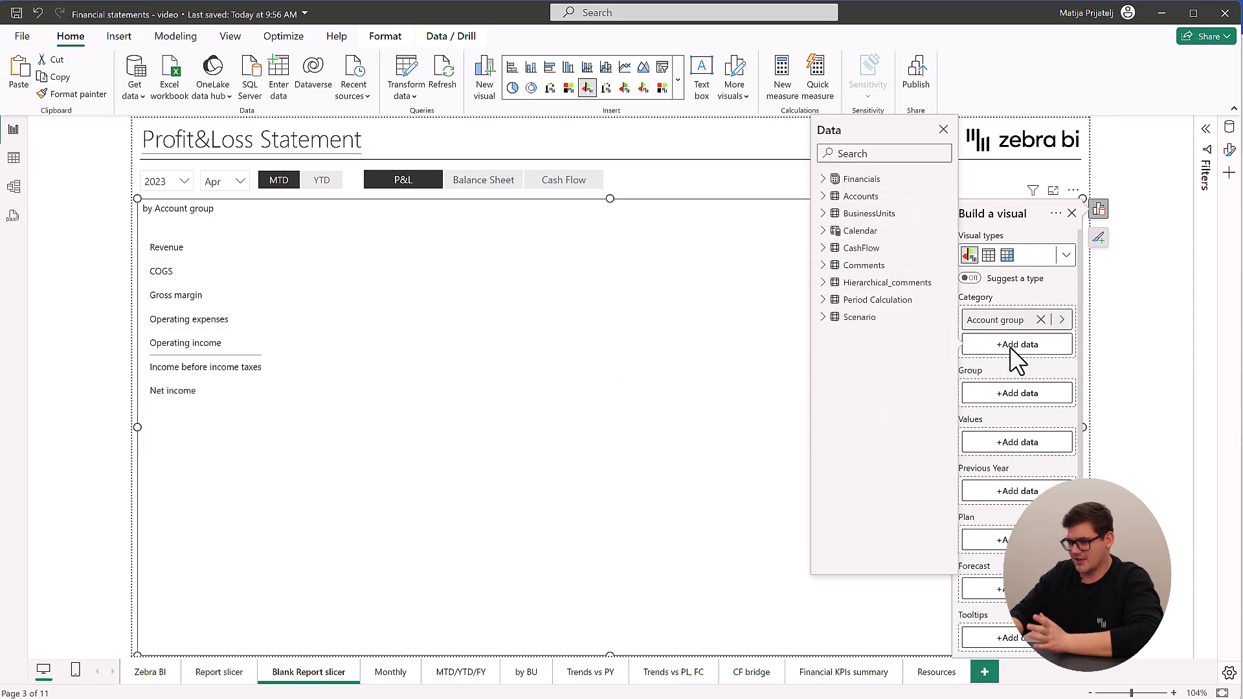
click(839, 198)
click(846, 214)
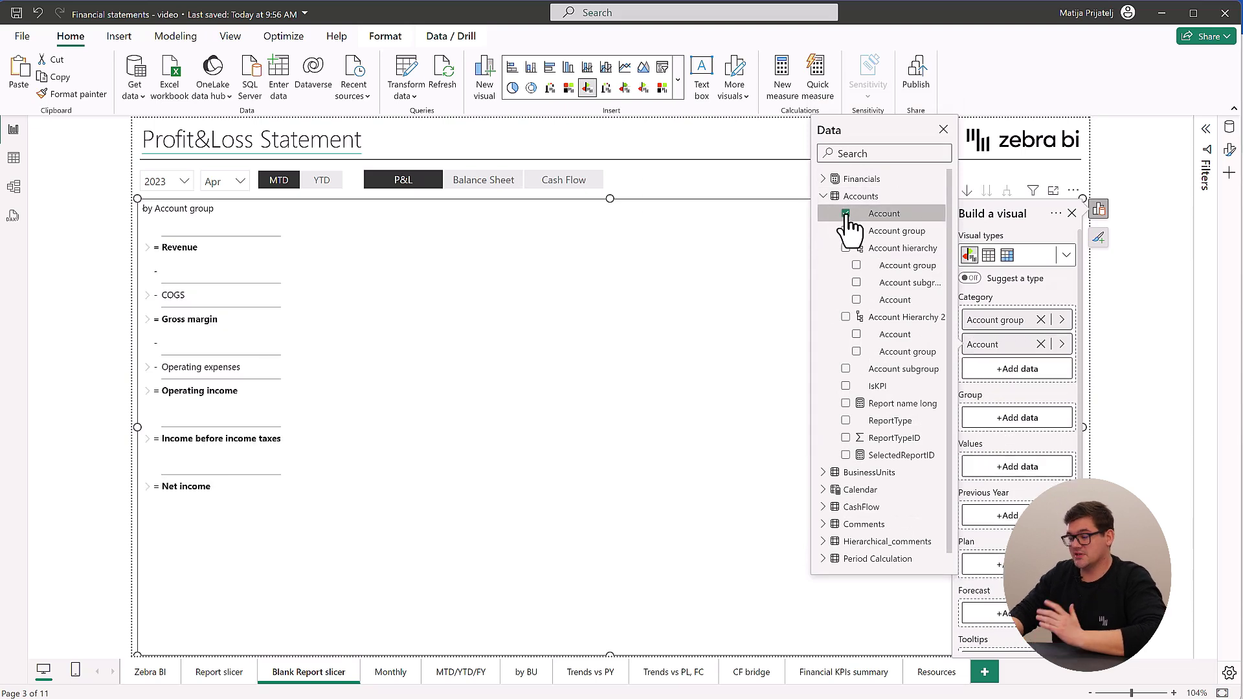
click(1018, 468)
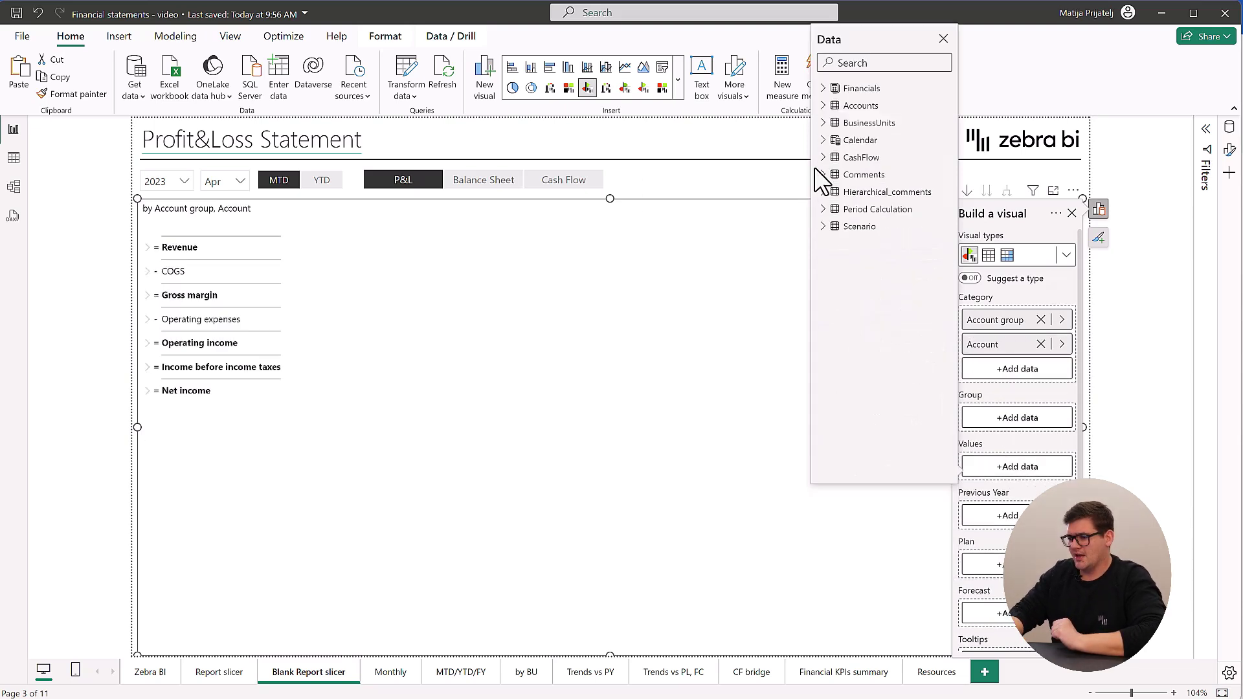
click(823, 88)
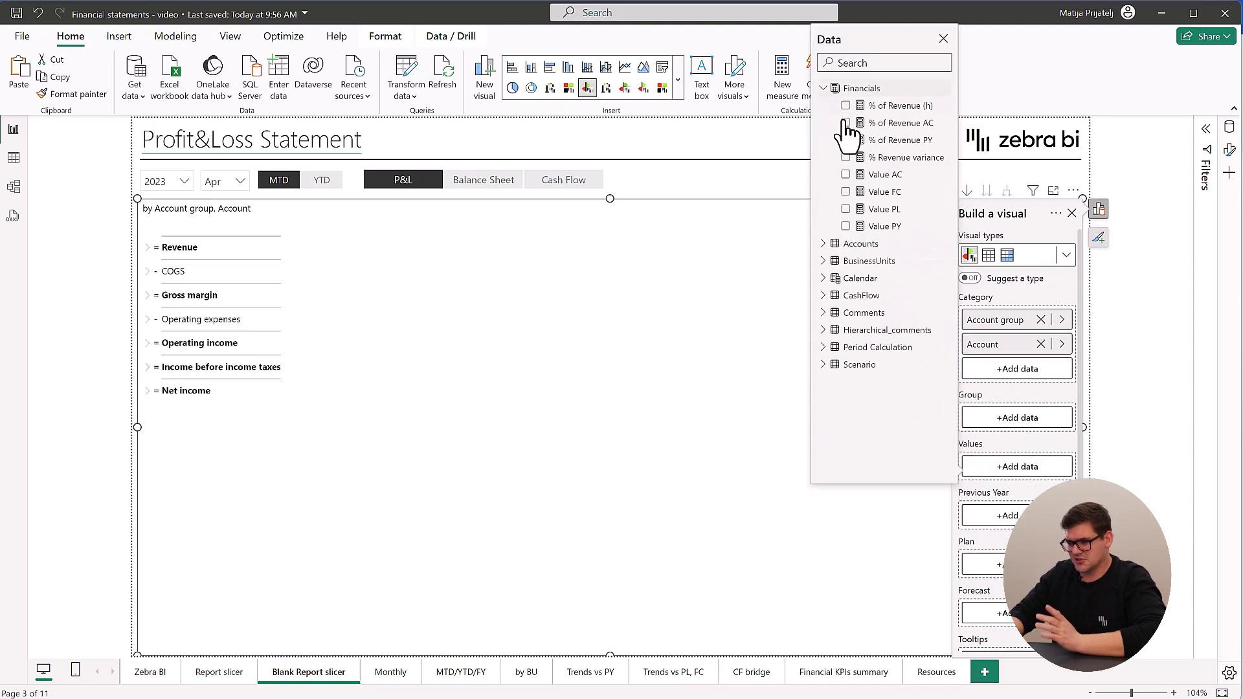
click(847, 176)
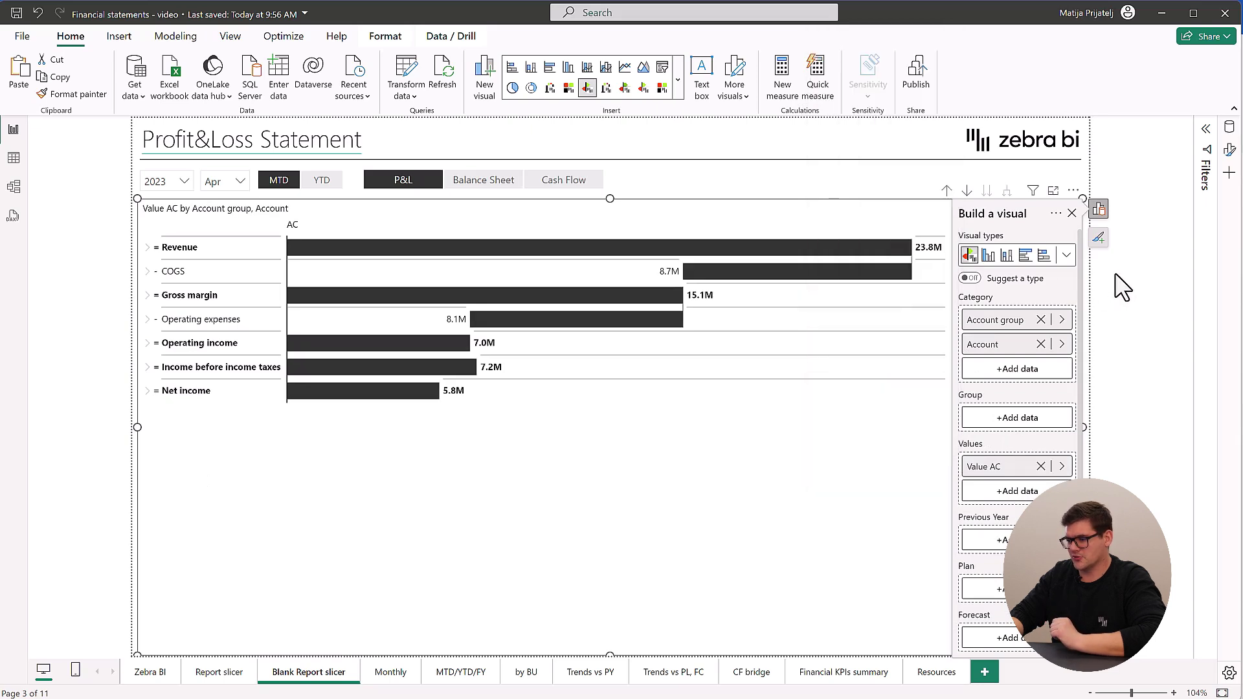
click(1072, 213)
Invert all of COGS's child accounts in the table.
click(700, 318)
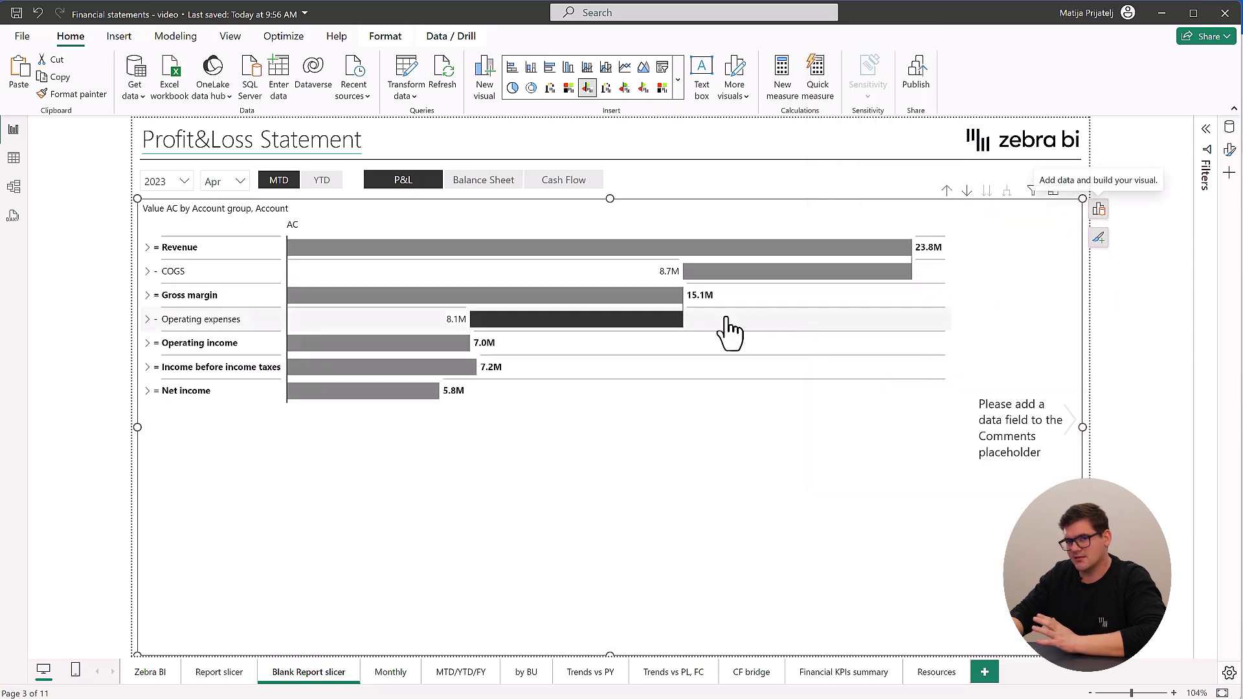
click(201, 314)
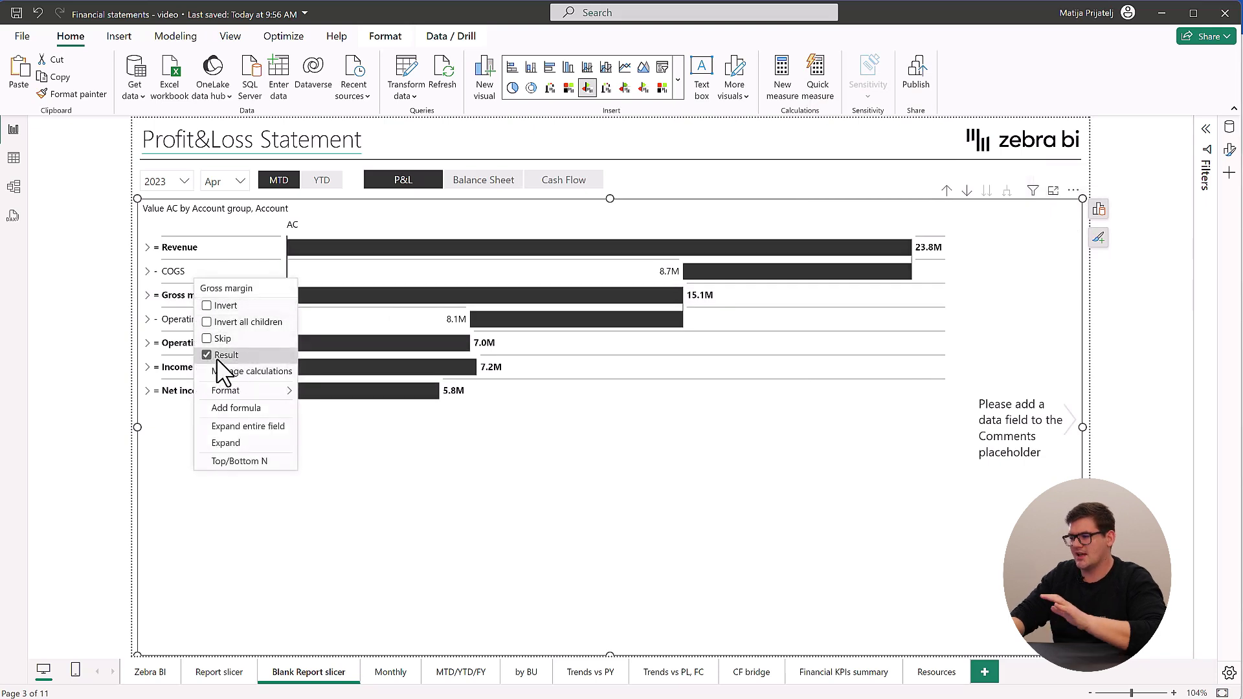
click(100, 332)
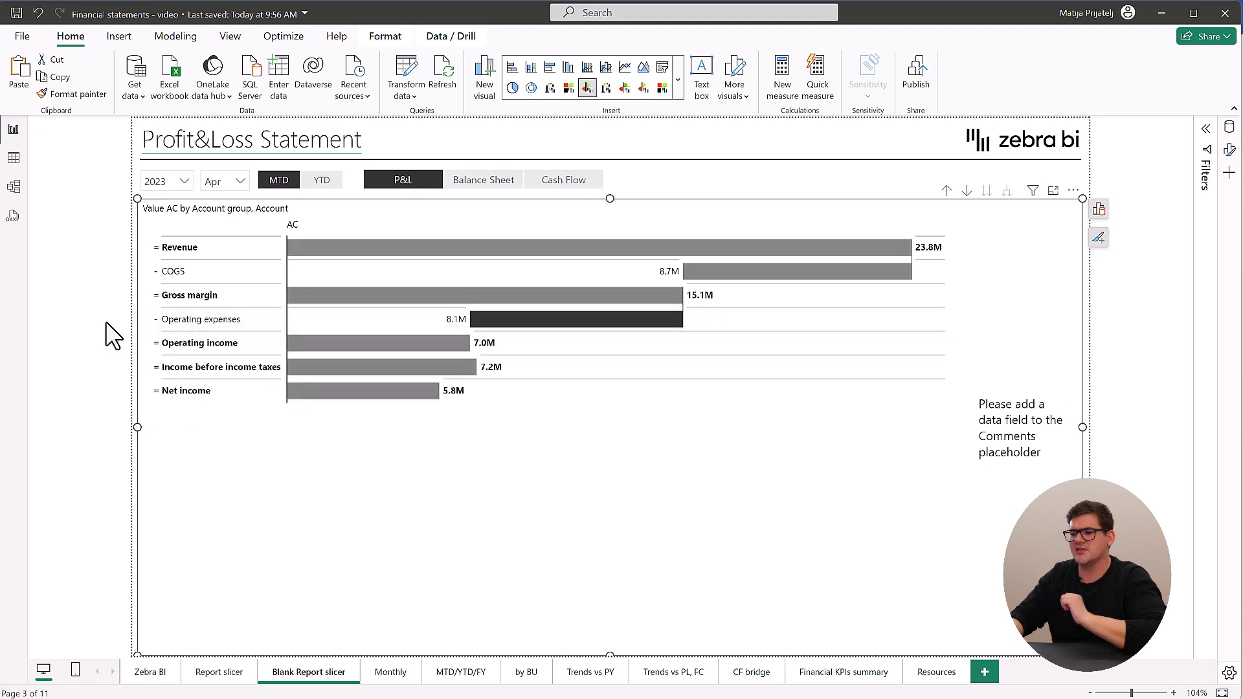
right_click(170, 272)
click(193, 294)
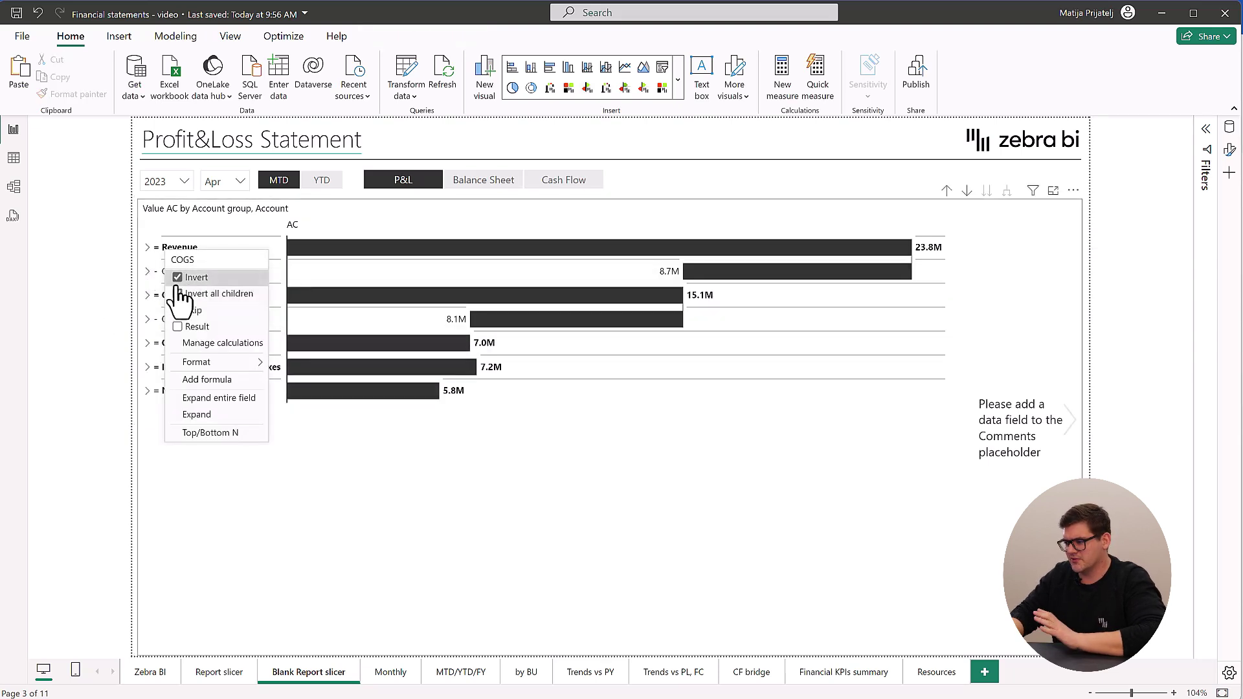
click(127, 310)
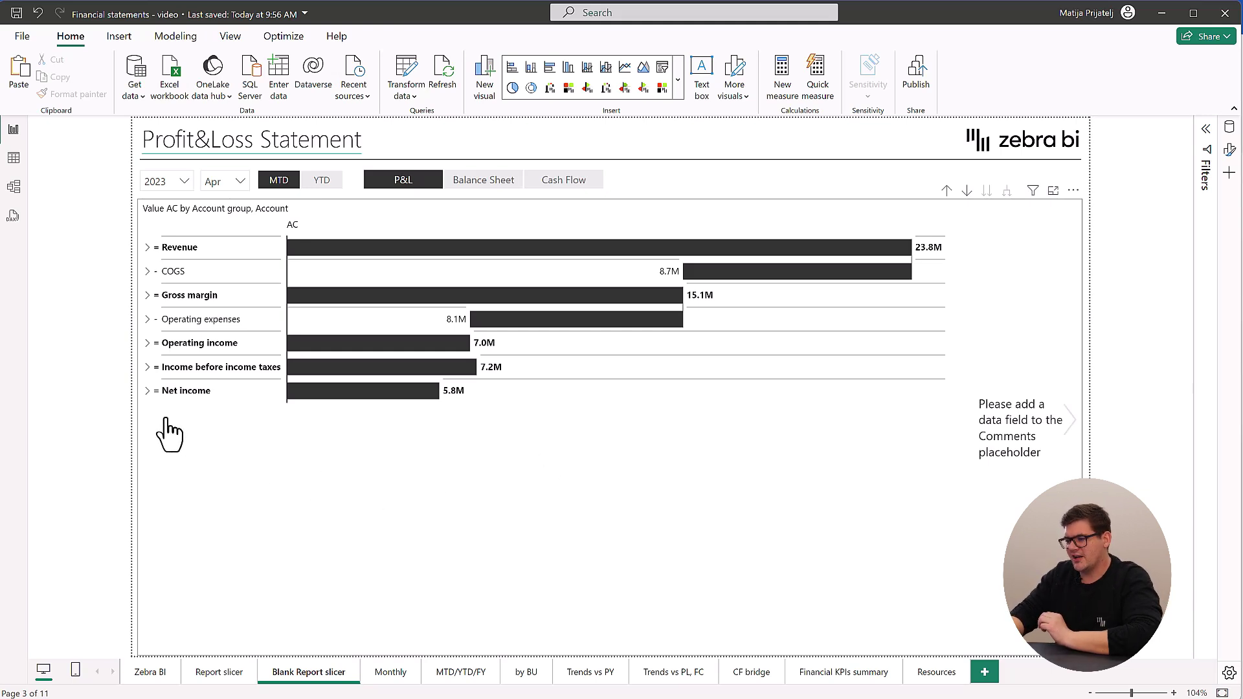
Expand COGS and add Value PL from Financials as the plan measure.
click(147, 273)
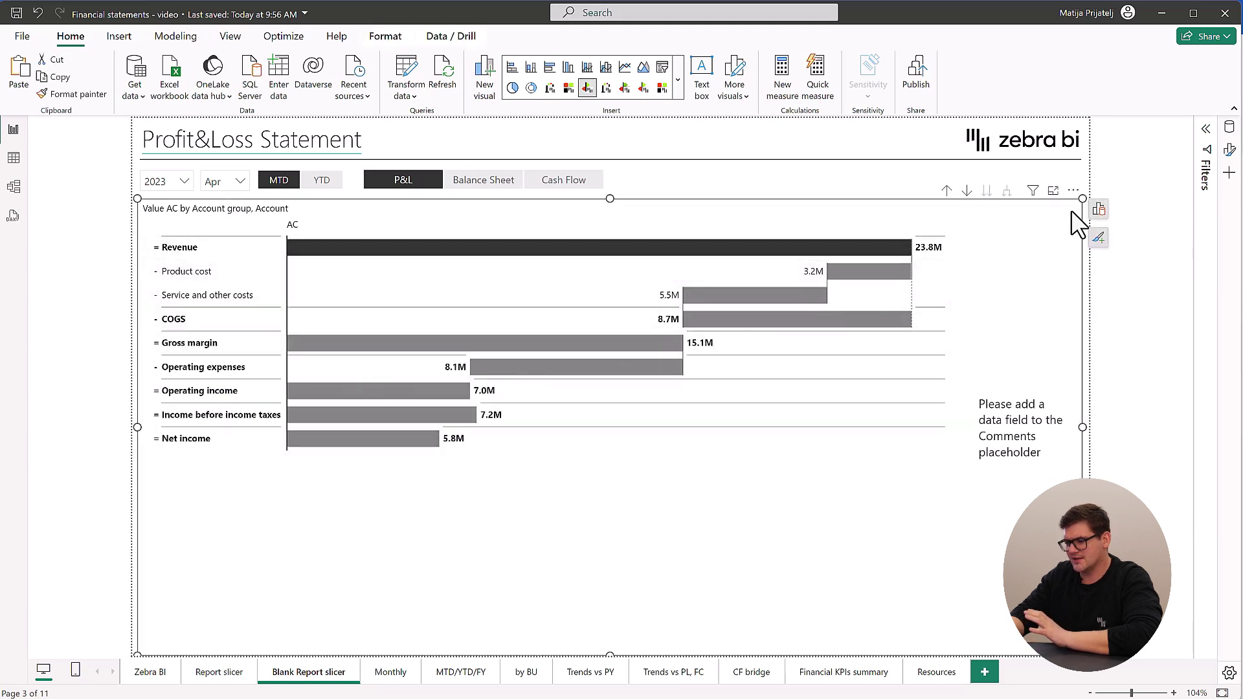
click(1099, 211)
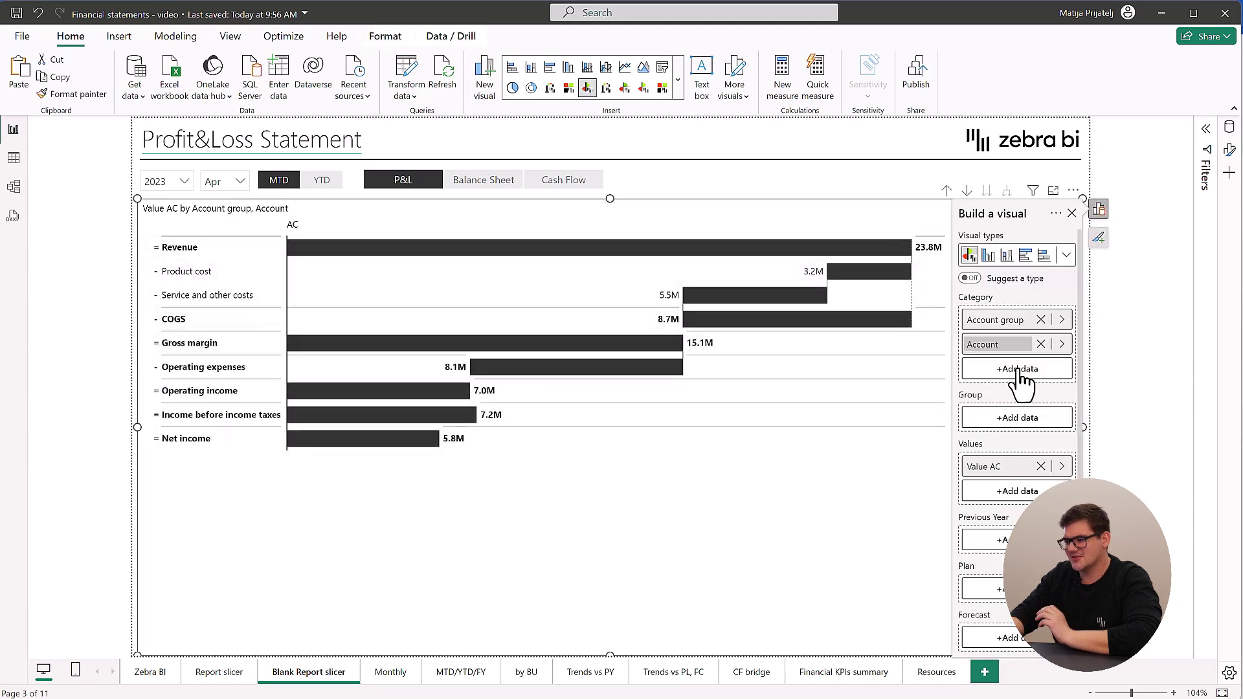
click(987, 589)
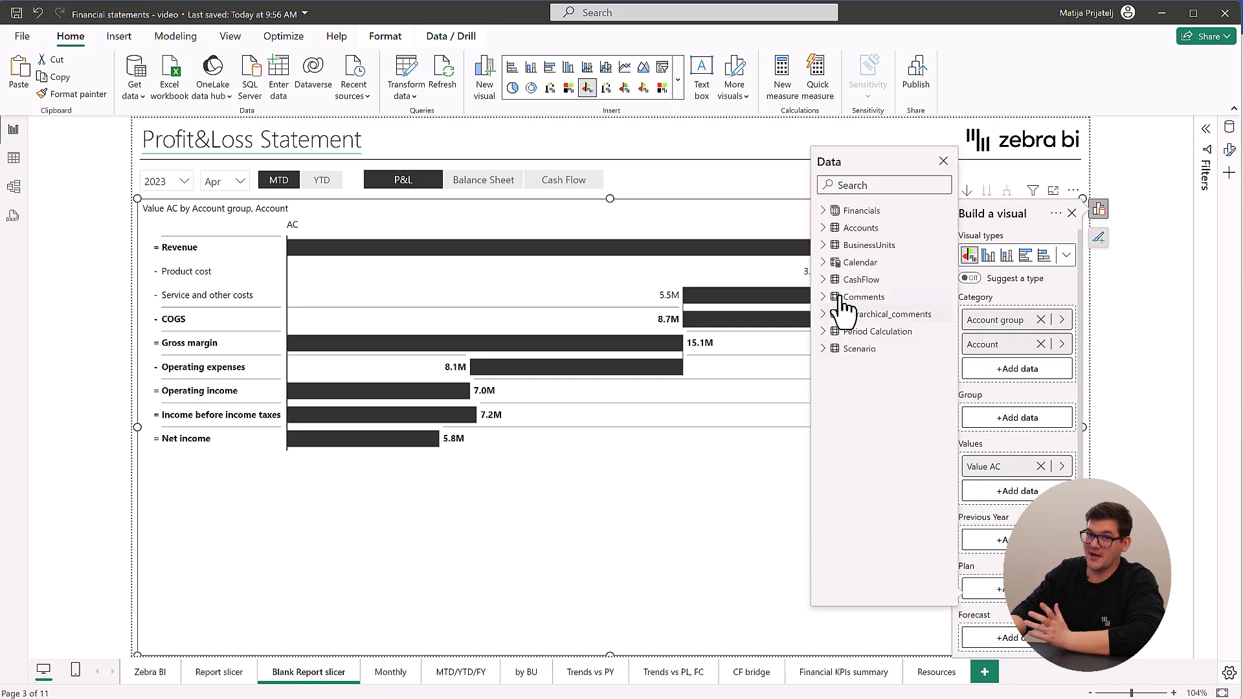
click(824, 212)
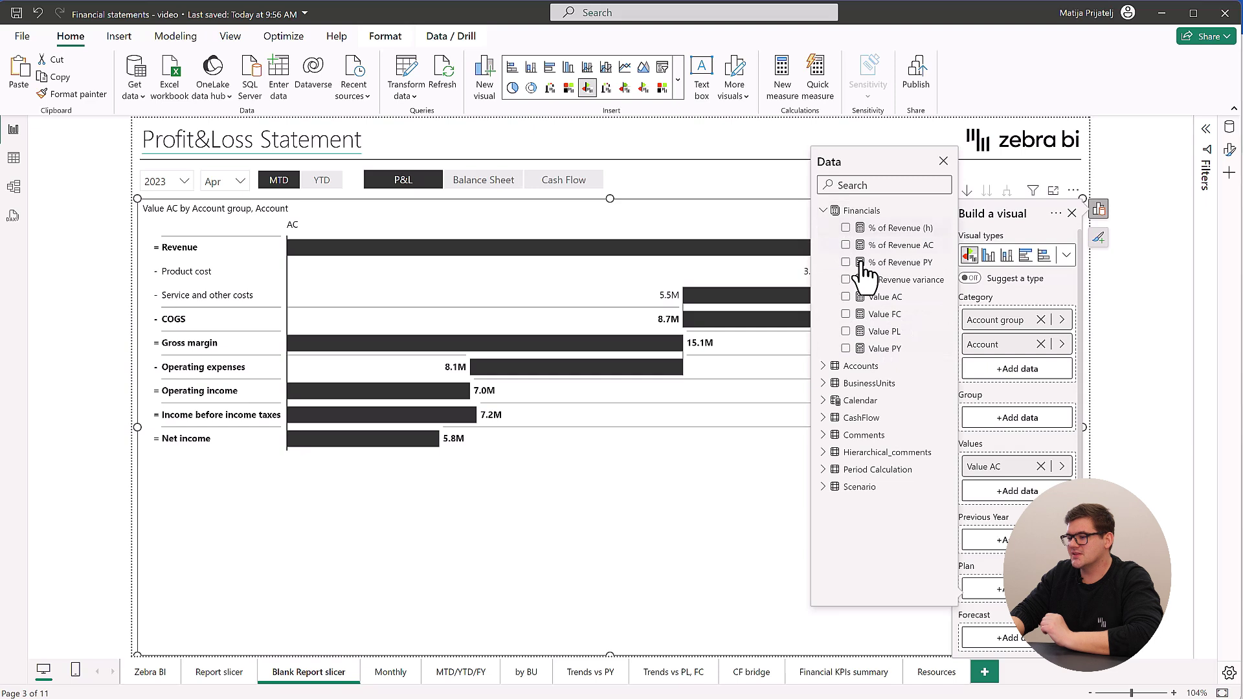
click(859, 331)
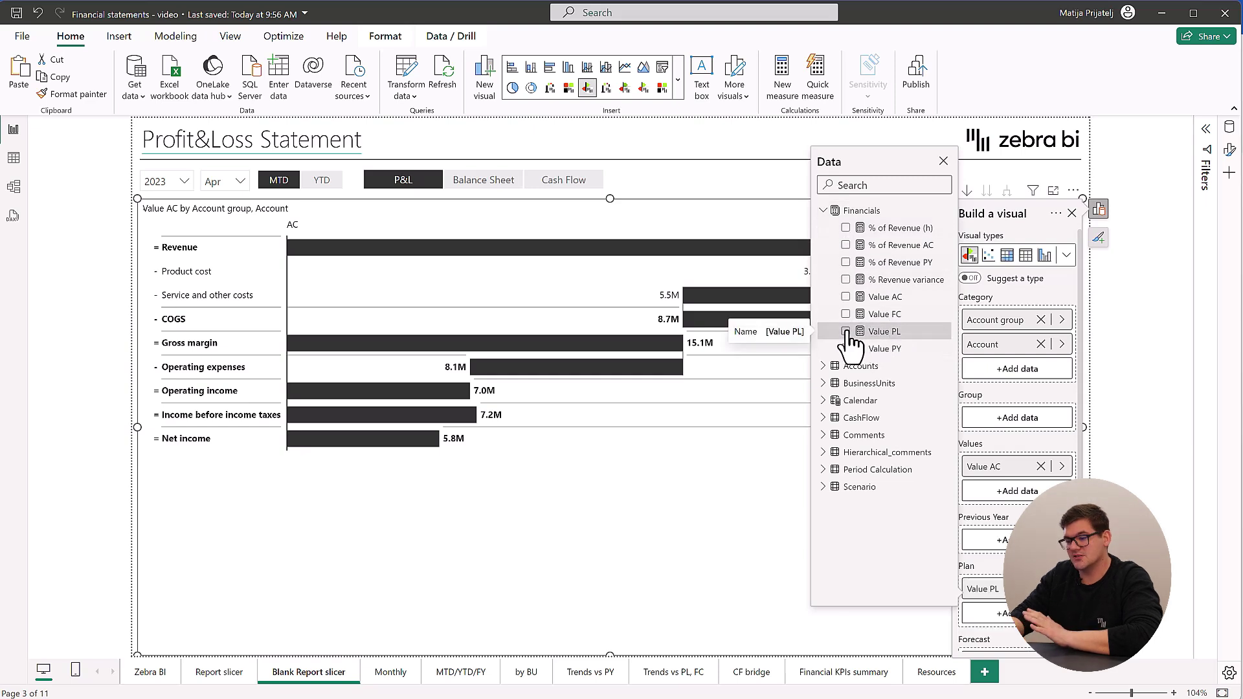
click(943, 162)
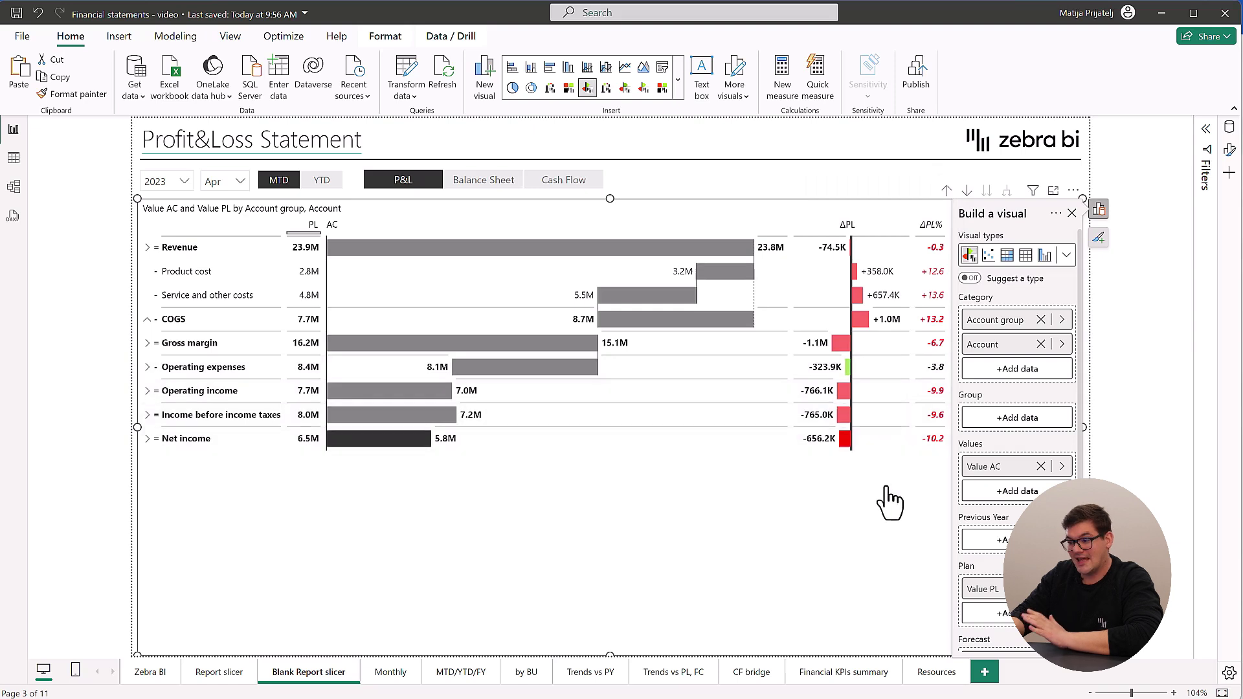
Show the AC column as plain numbers instead of bars.
click(1072, 214)
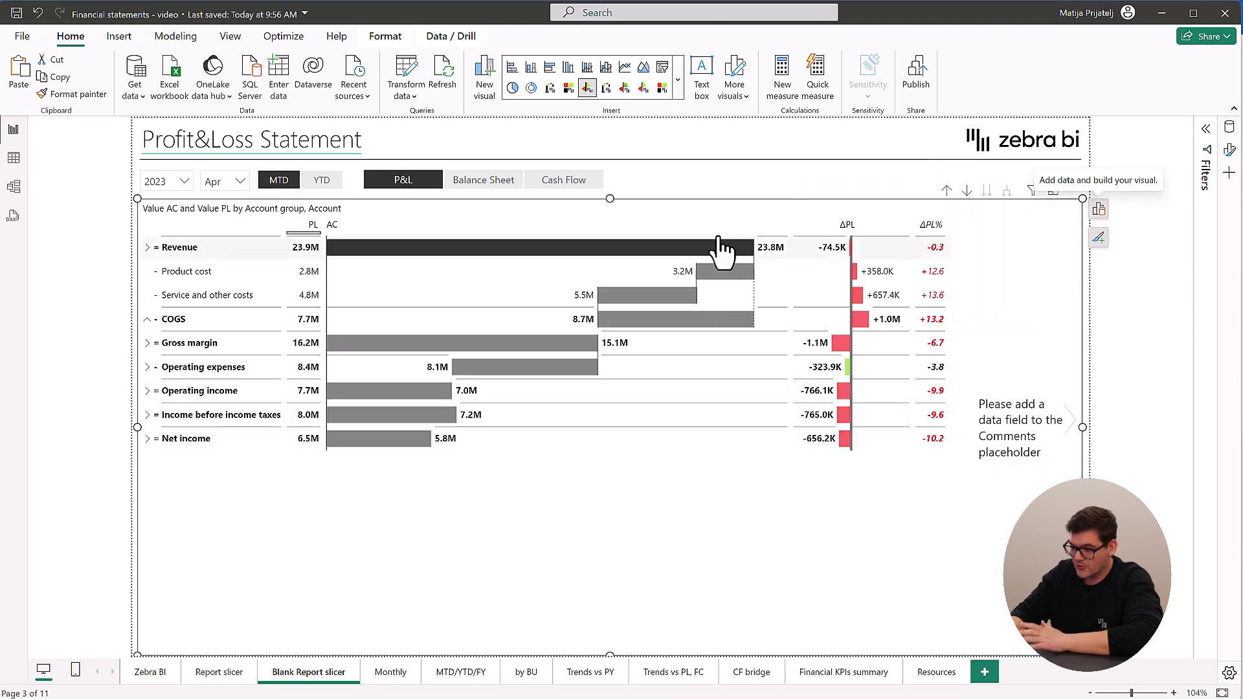
click(781, 226)
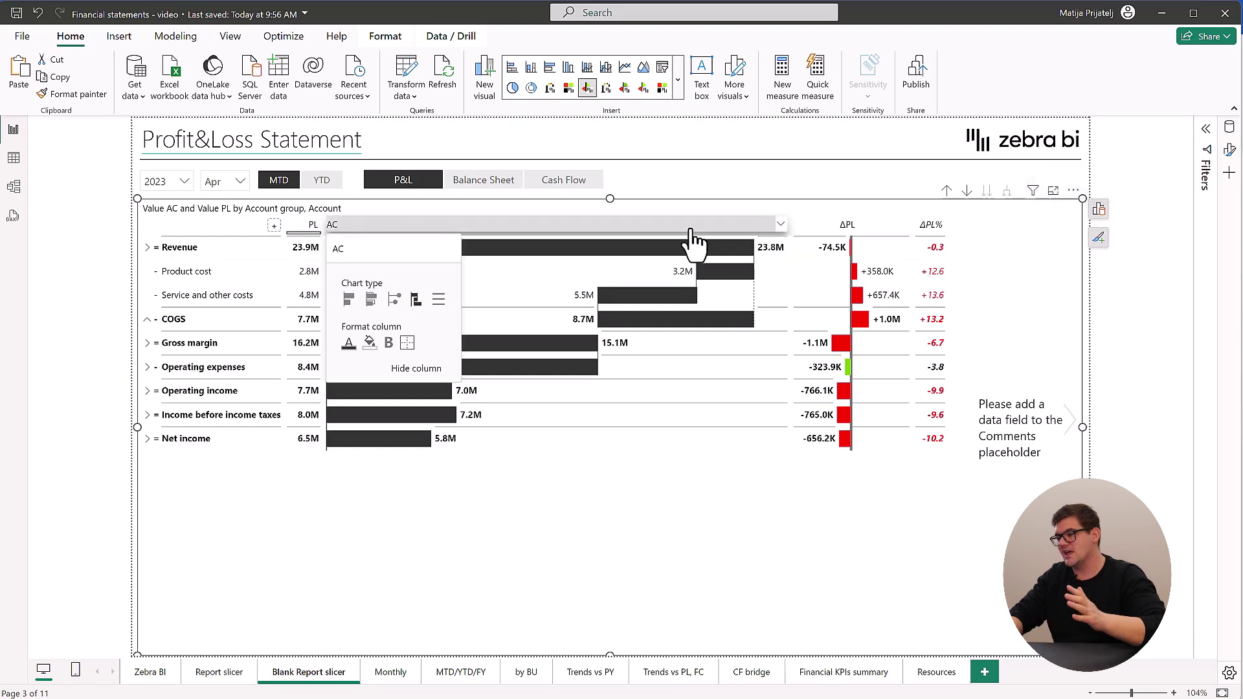
click(437, 302)
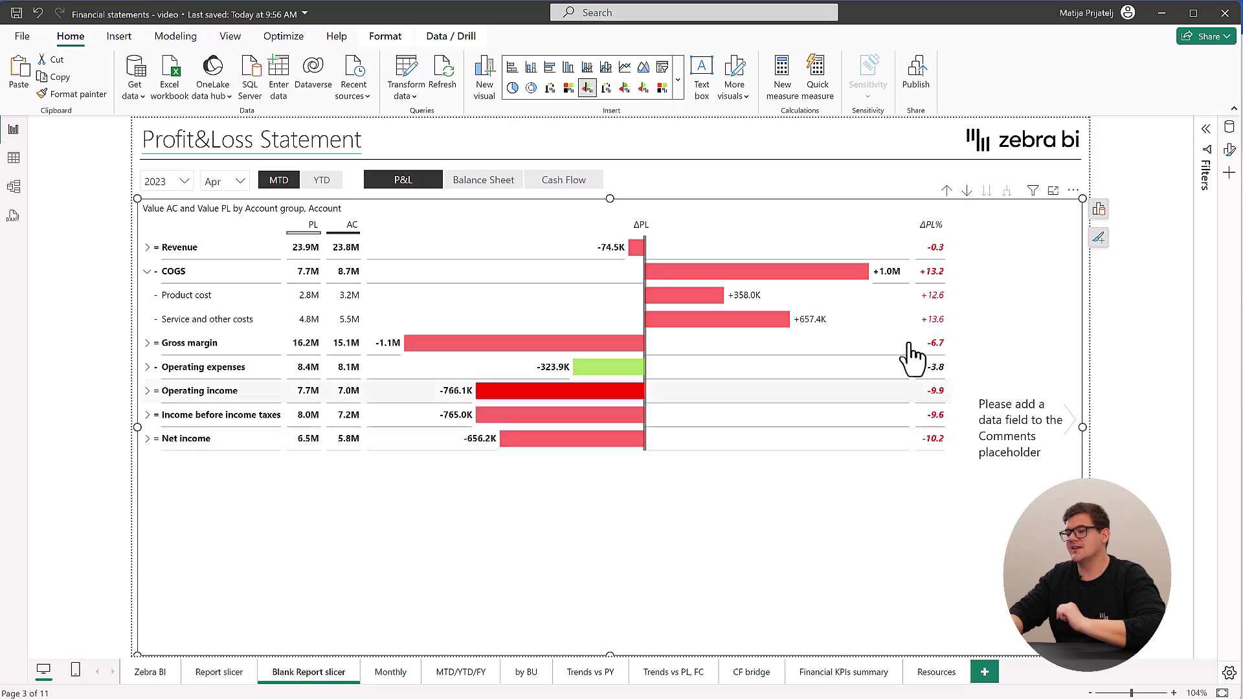
Show ΔPL% as a pin chart and AC as a variation waterfall, then expand Operating income.
click(947, 228)
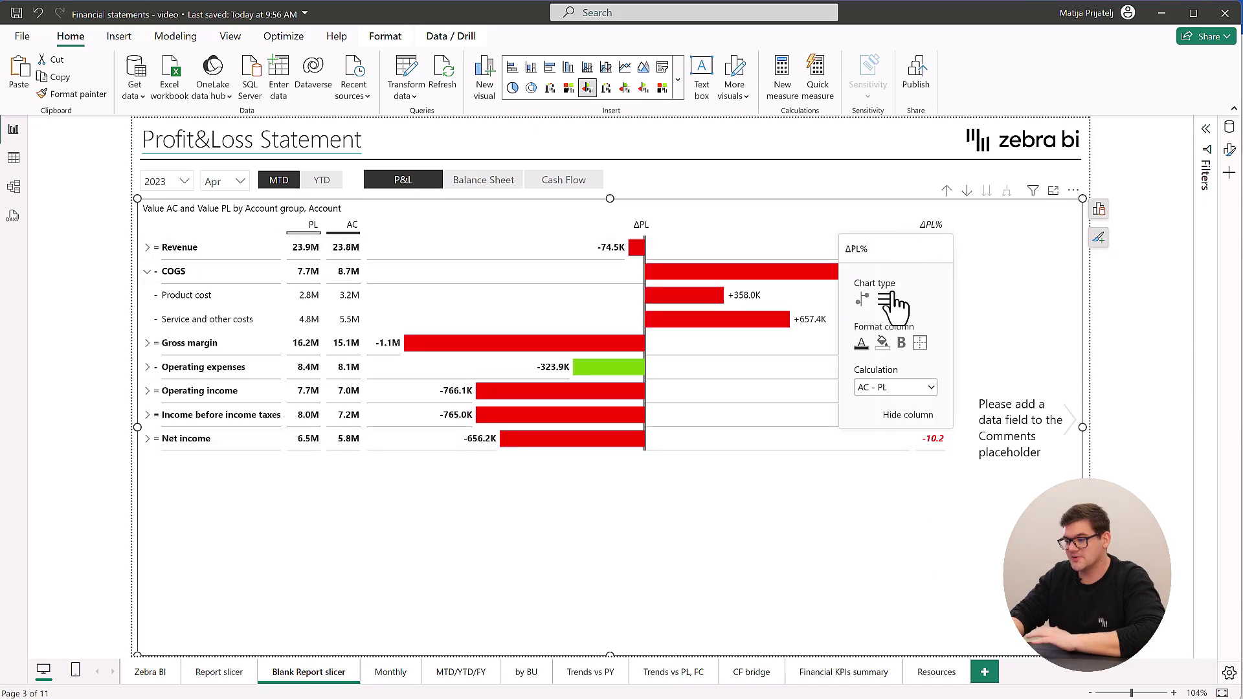
click(863, 299)
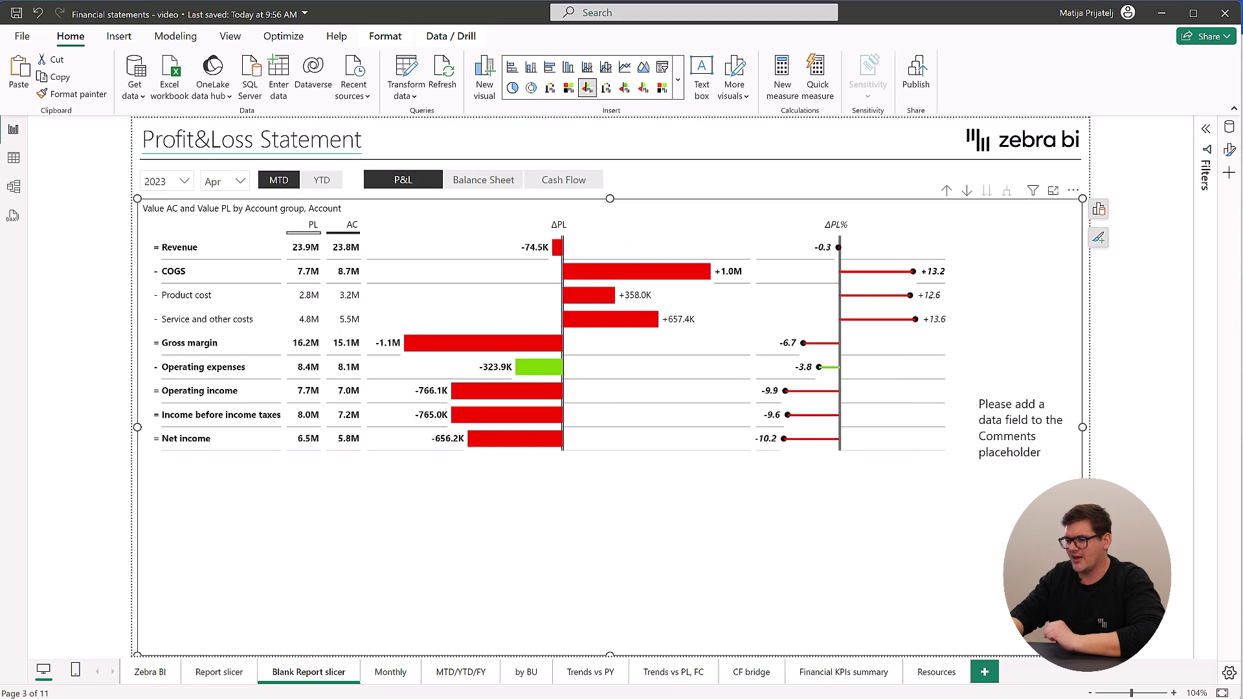
click(362, 227)
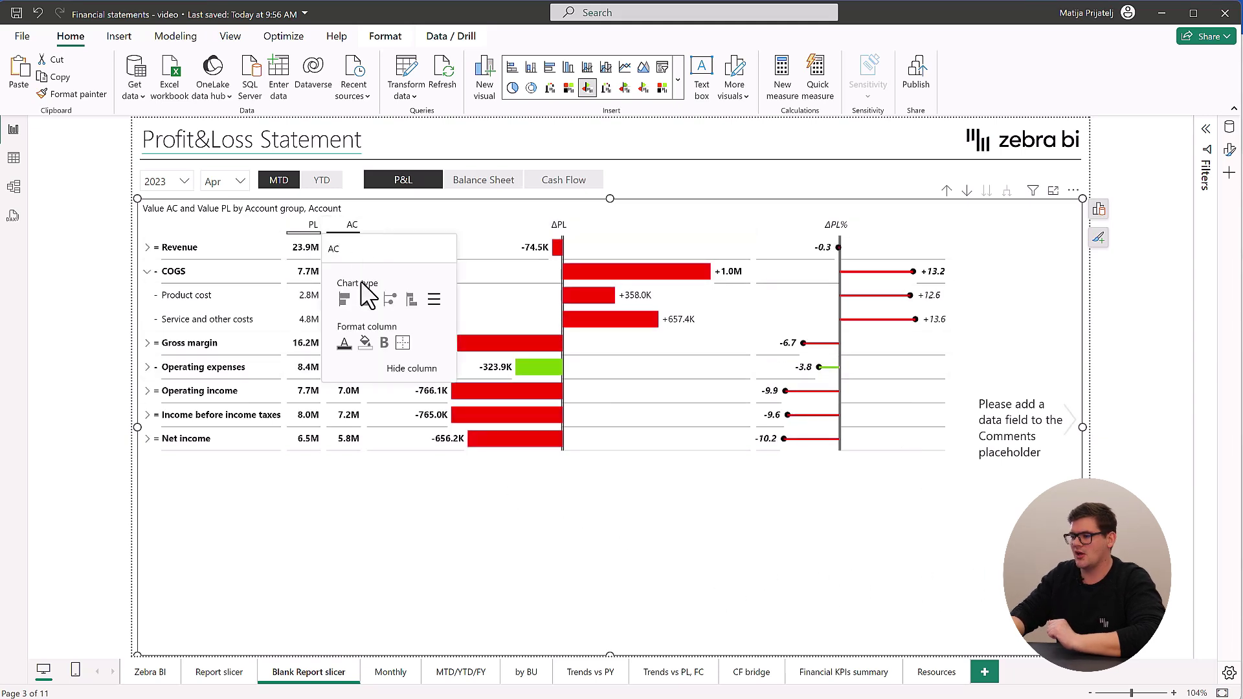
click(411, 299)
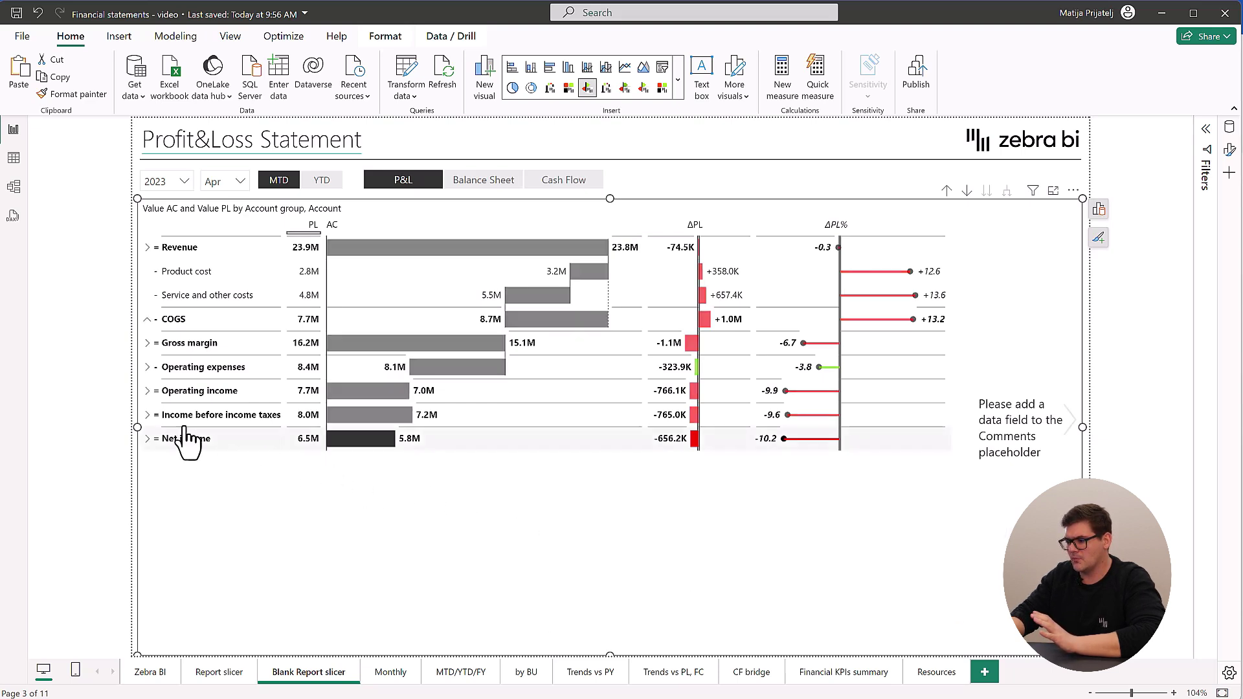
click(147, 391)
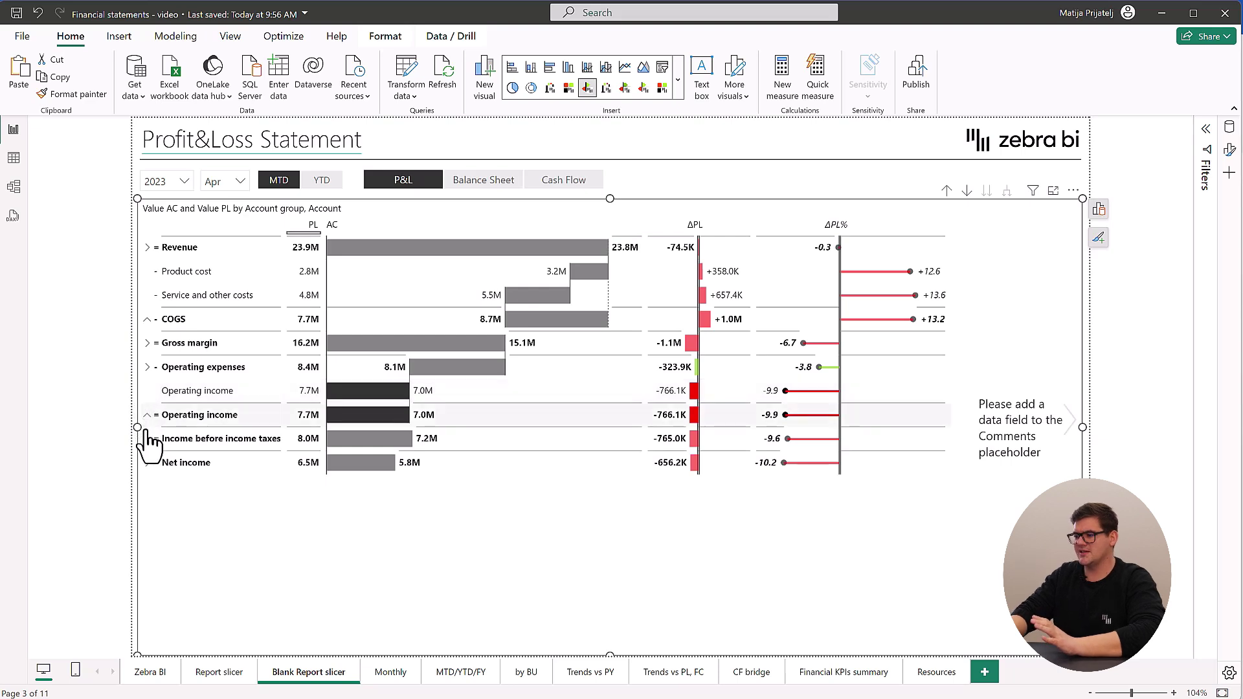
click(147, 415)
Expand the Income before income taxes row to reveal Provision for income taxes.
click(147, 486)
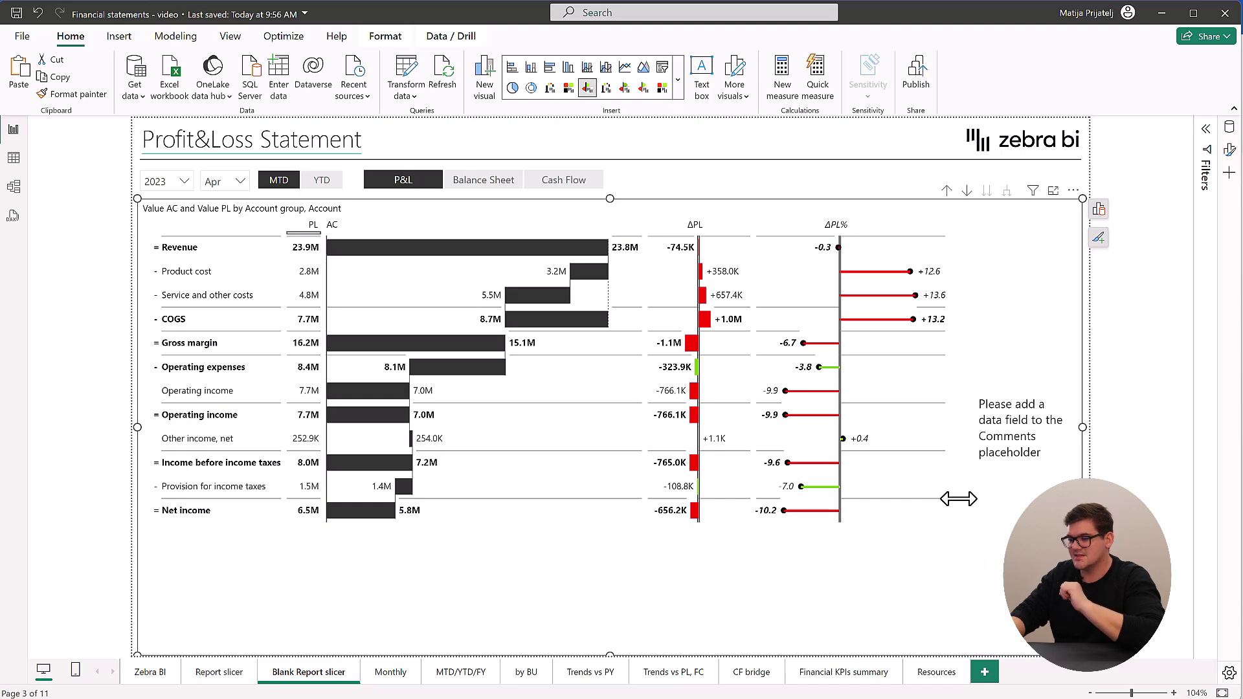
mouse_move(946, 379)
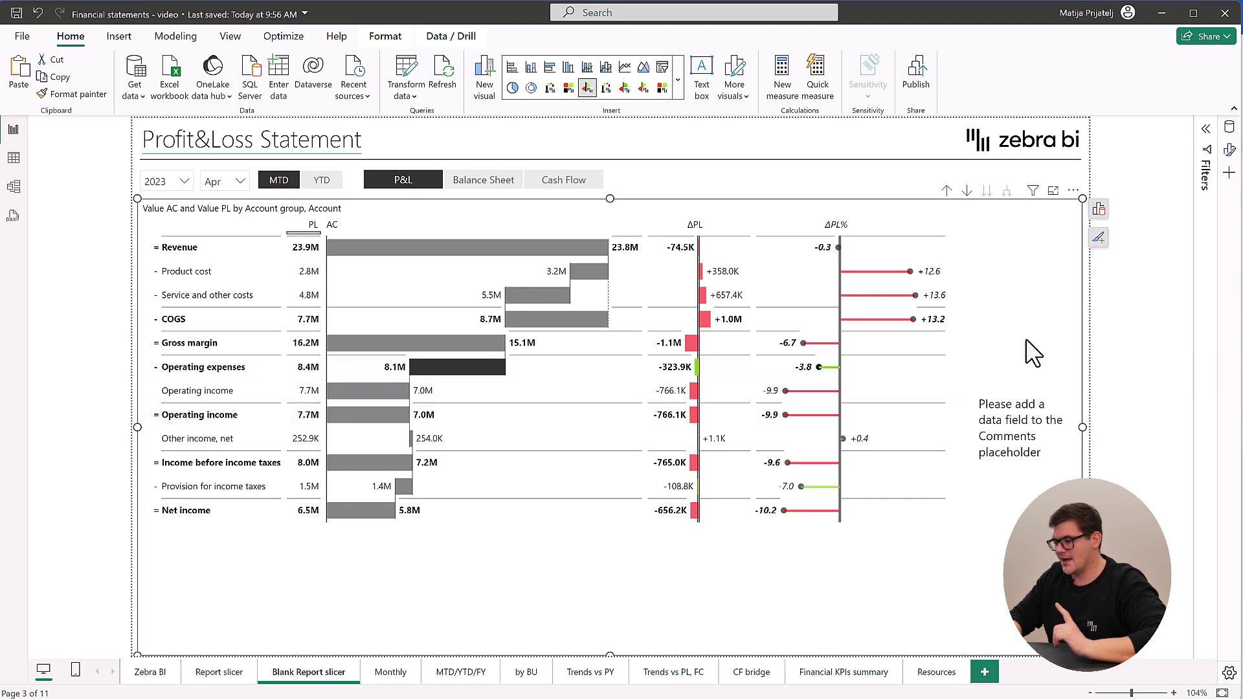
Add a formula row 'One time OP expenses' valued 180000 below Operating income.
right_click(189, 420)
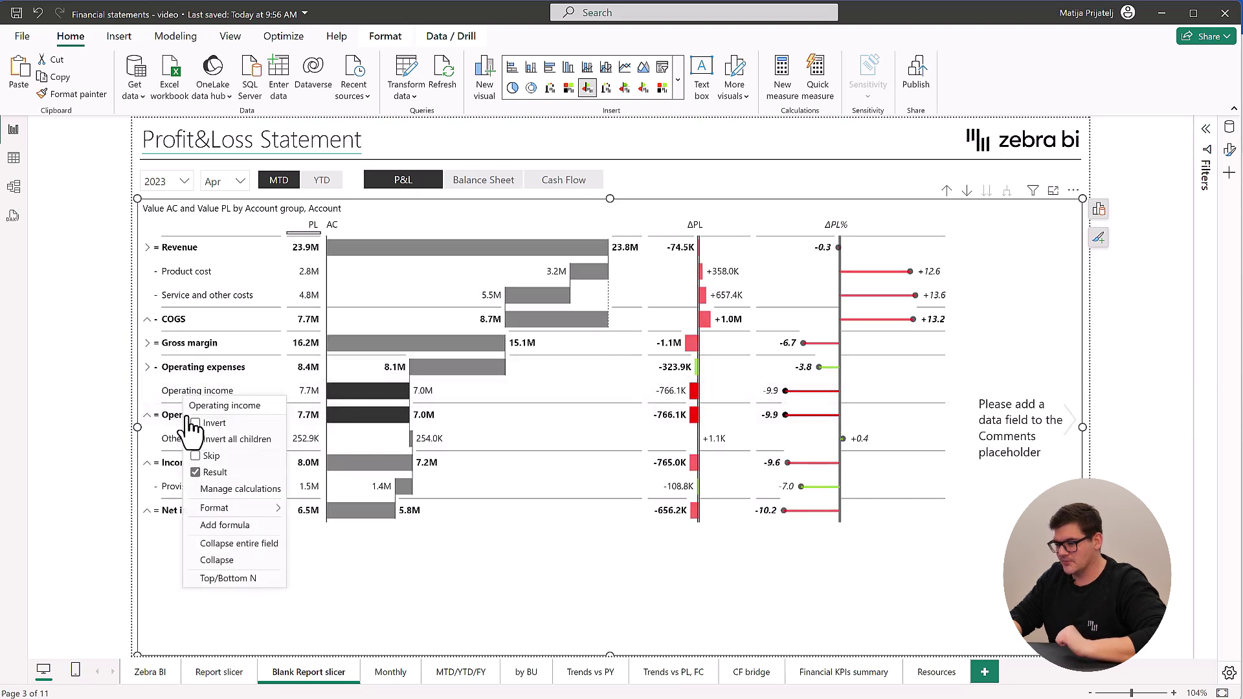
click(225, 527)
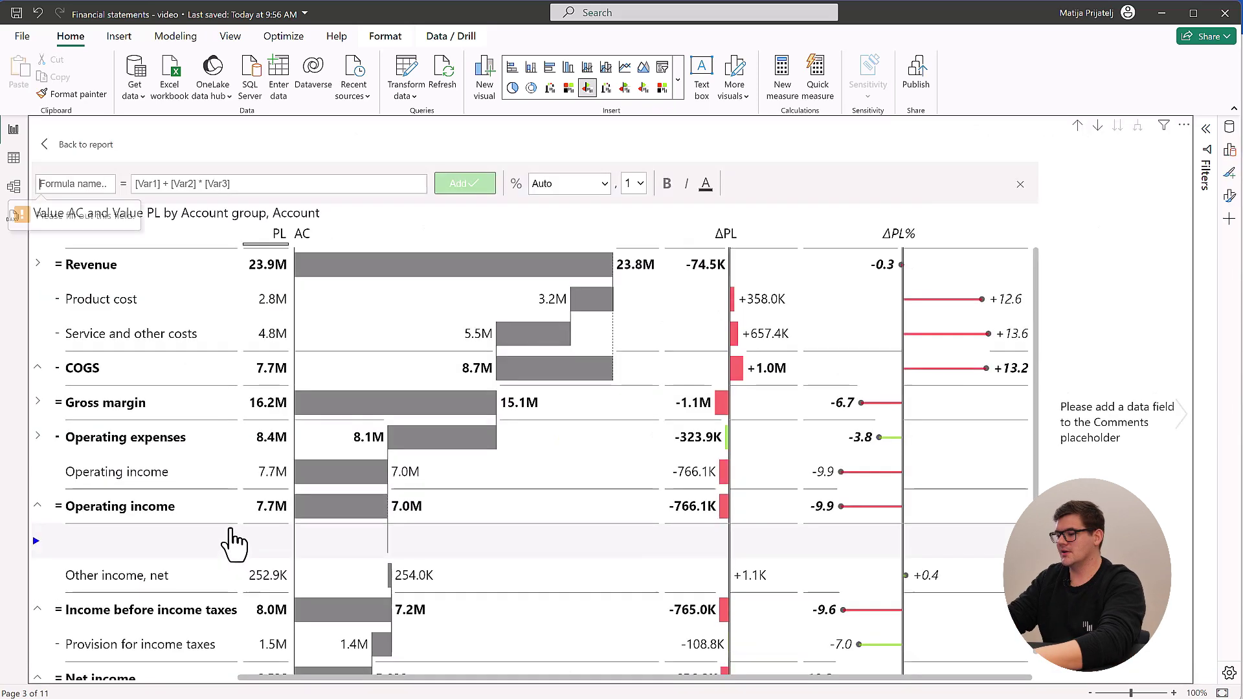
text(On)
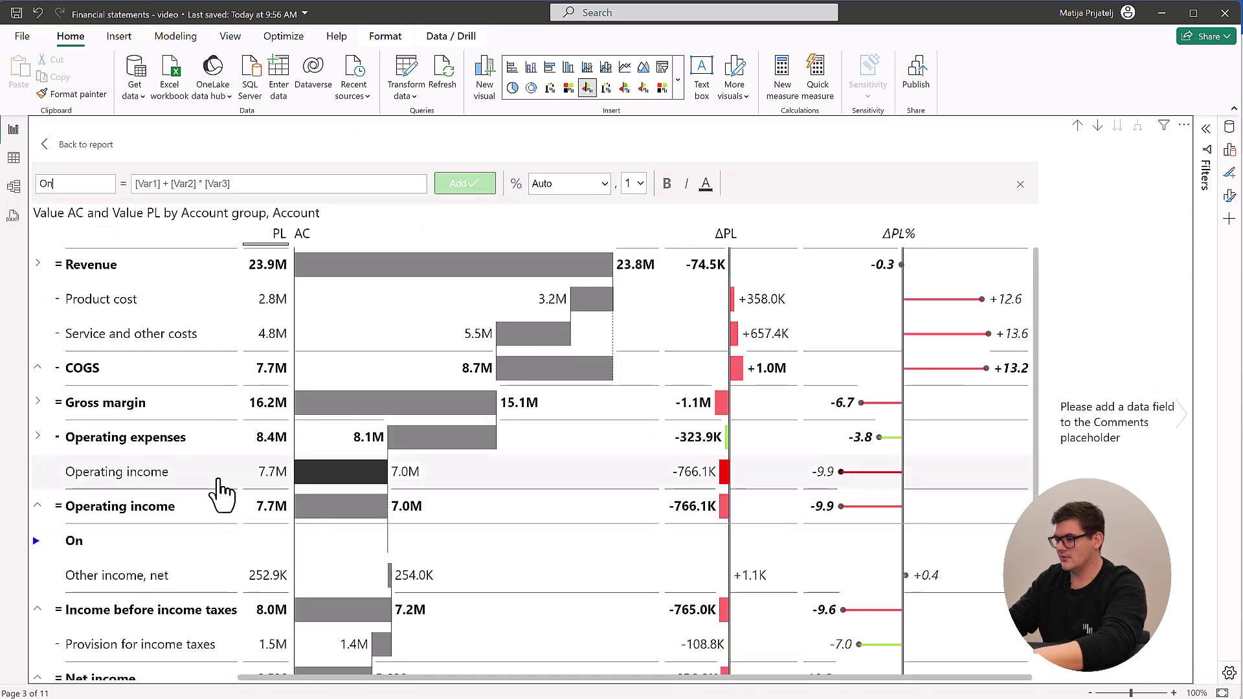
text(e time OP expense)
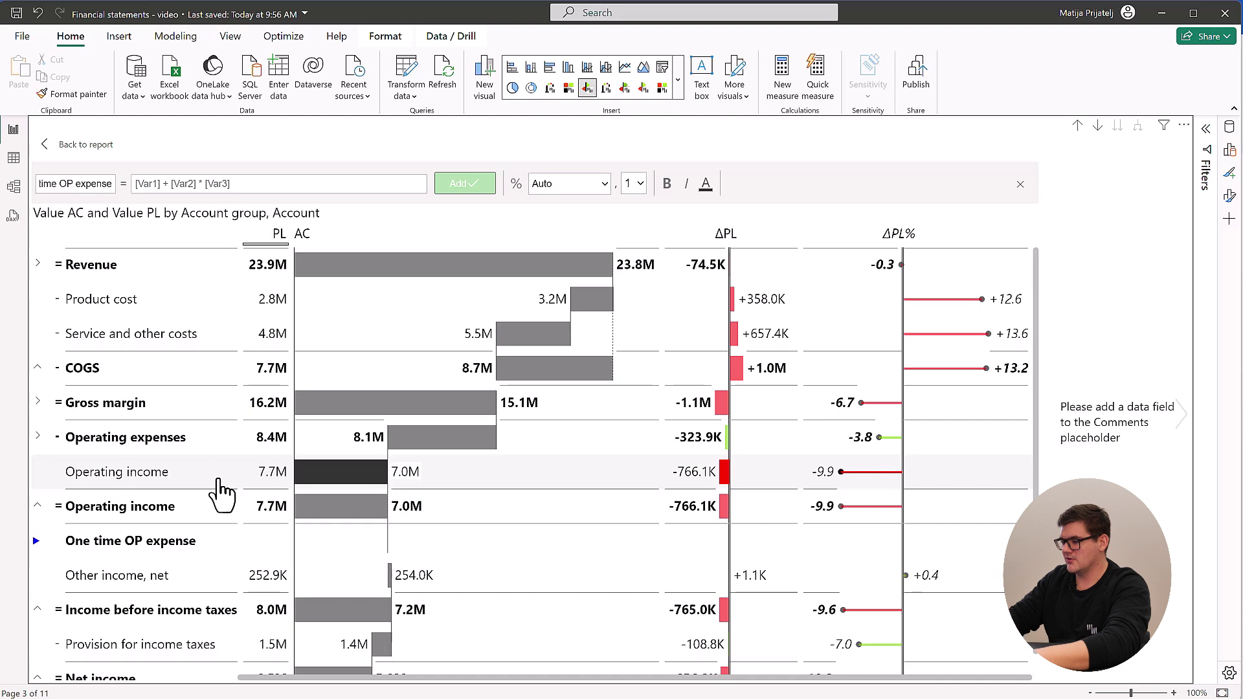
click(189, 184)
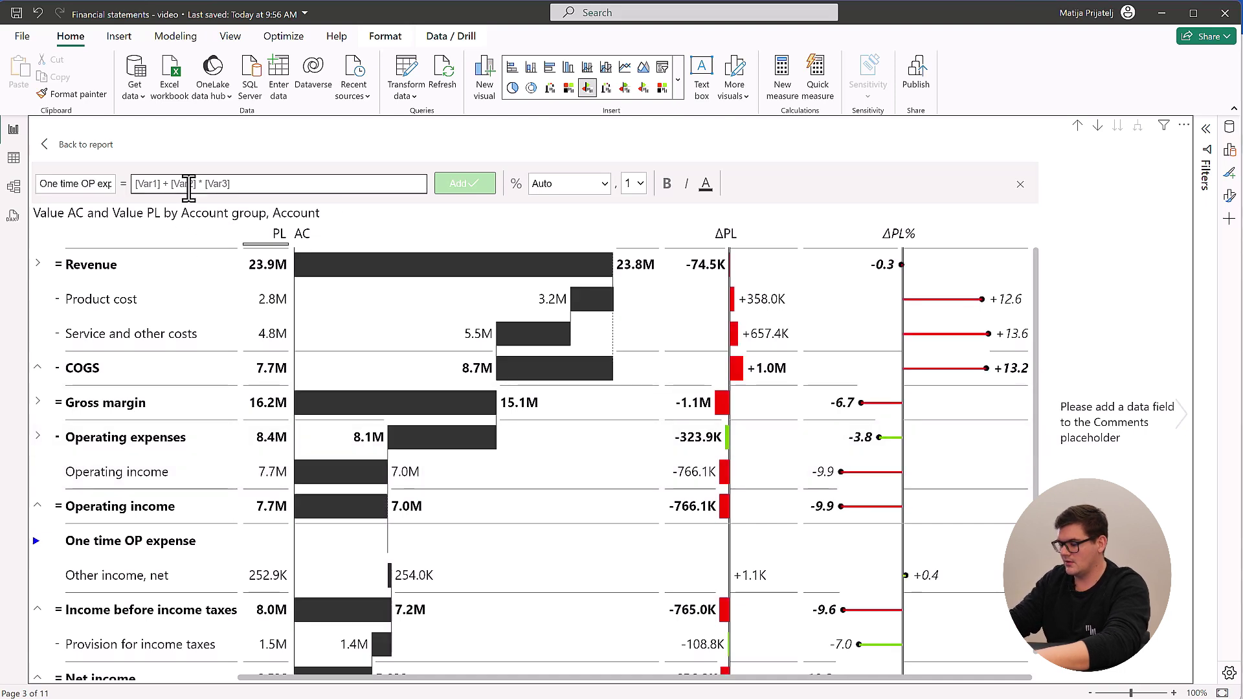
text(180)
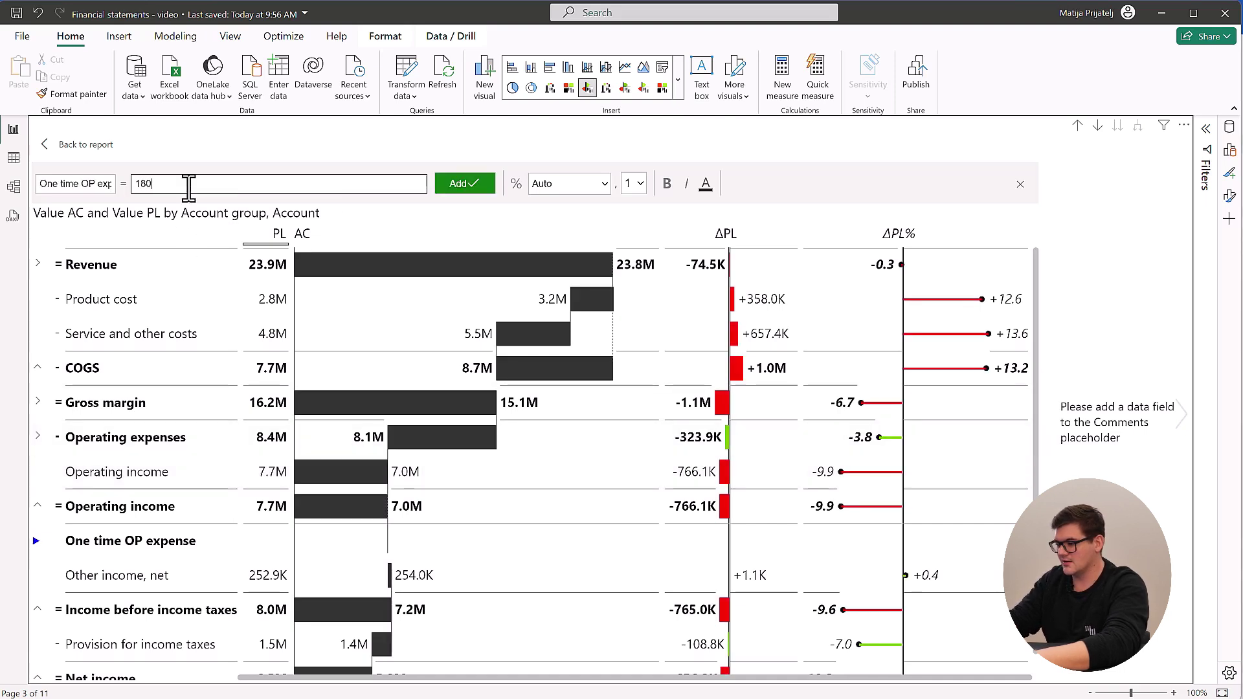
text(000)
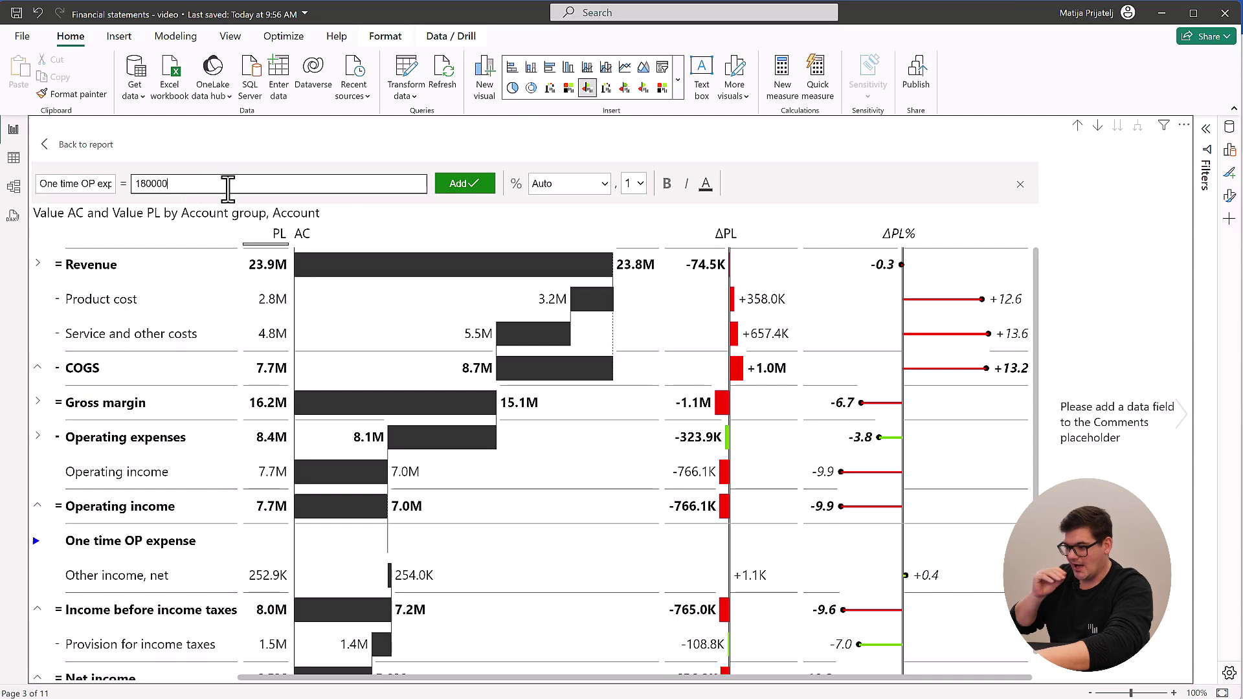
click(465, 184)
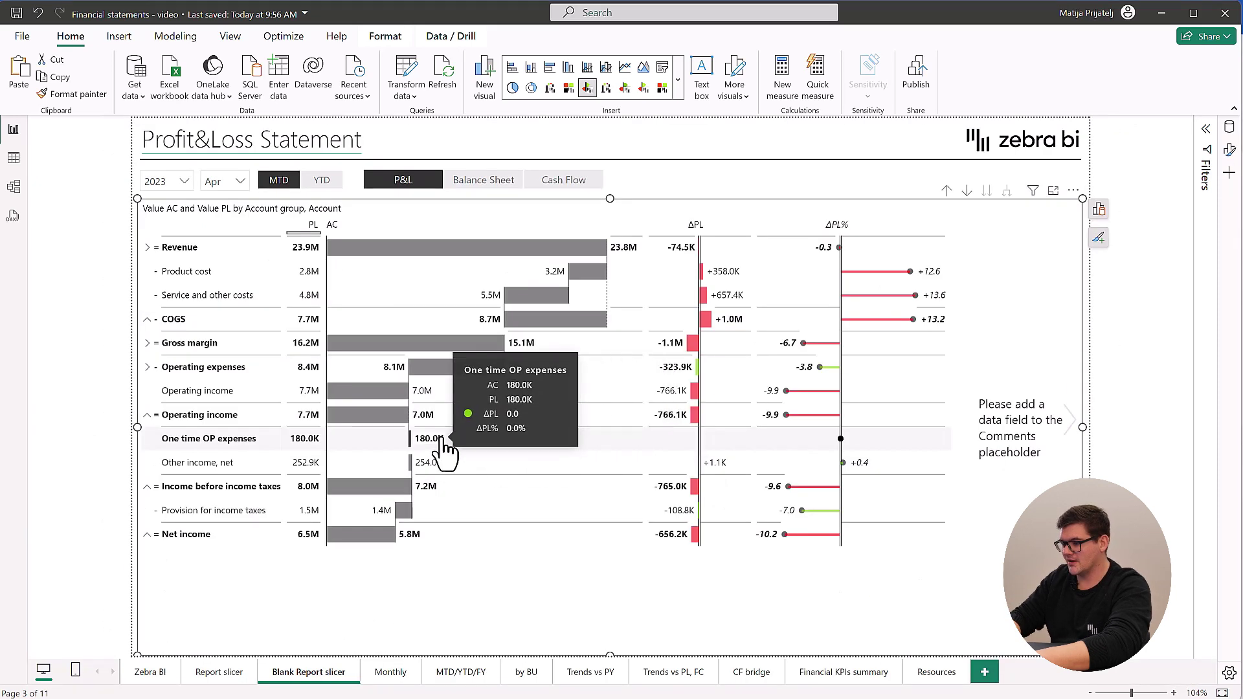
Make One time OP expenses count in totals and invert it, then reopen its row options.
right_click(178, 439)
click(191, 478)
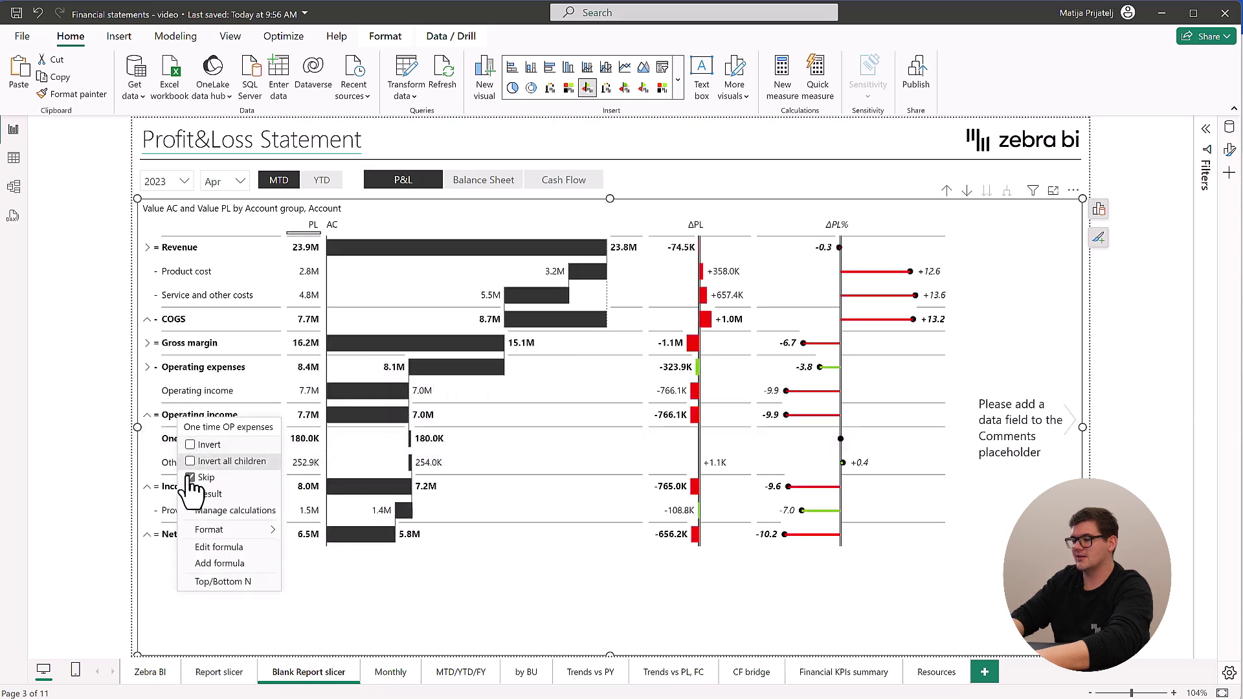
right_click(186, 440)
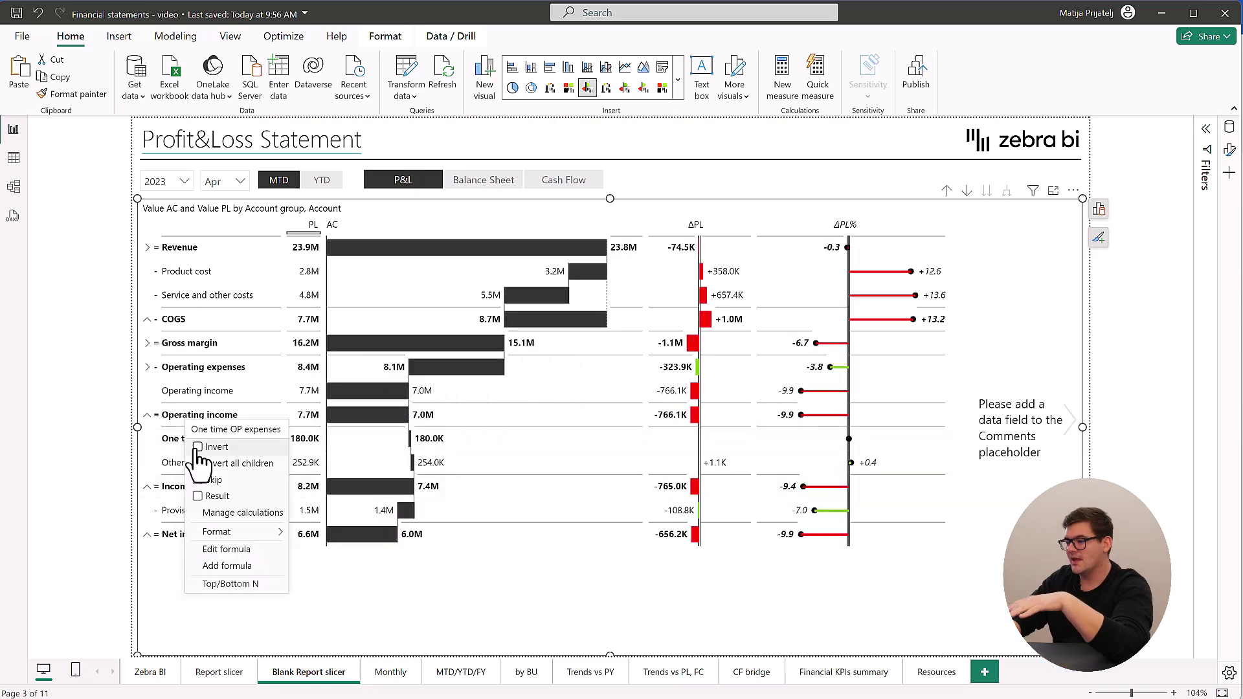
click(200, 451)
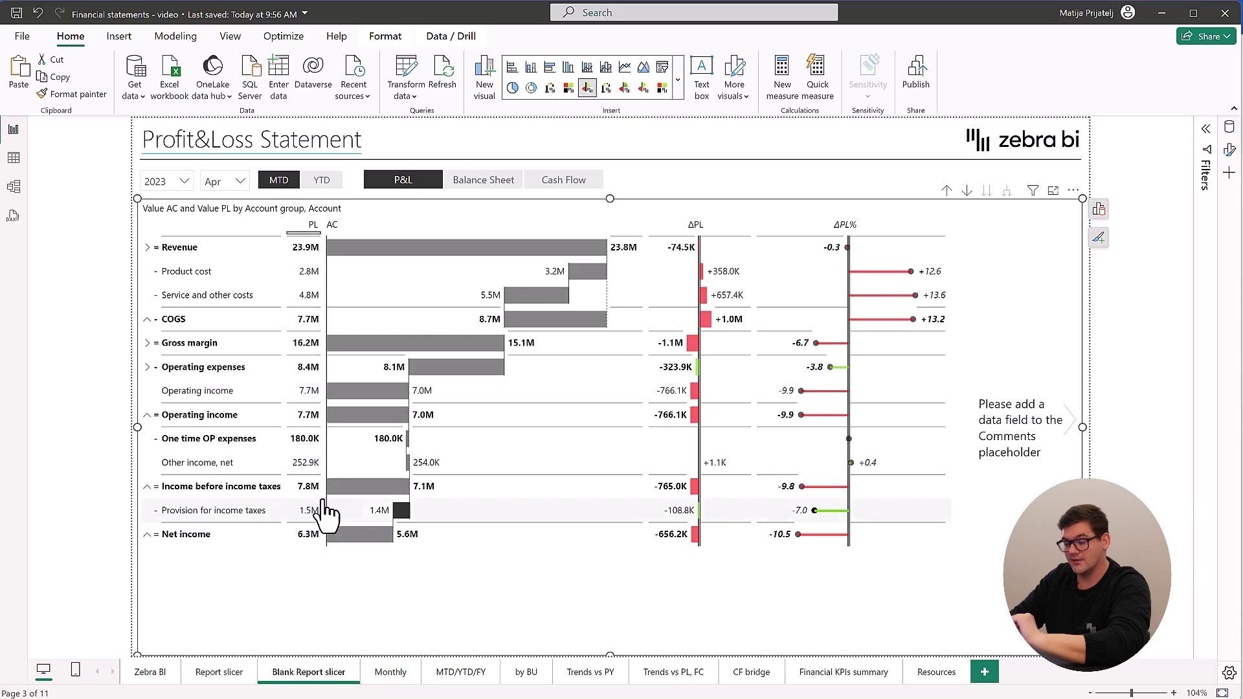
mouse_move(377, 498)
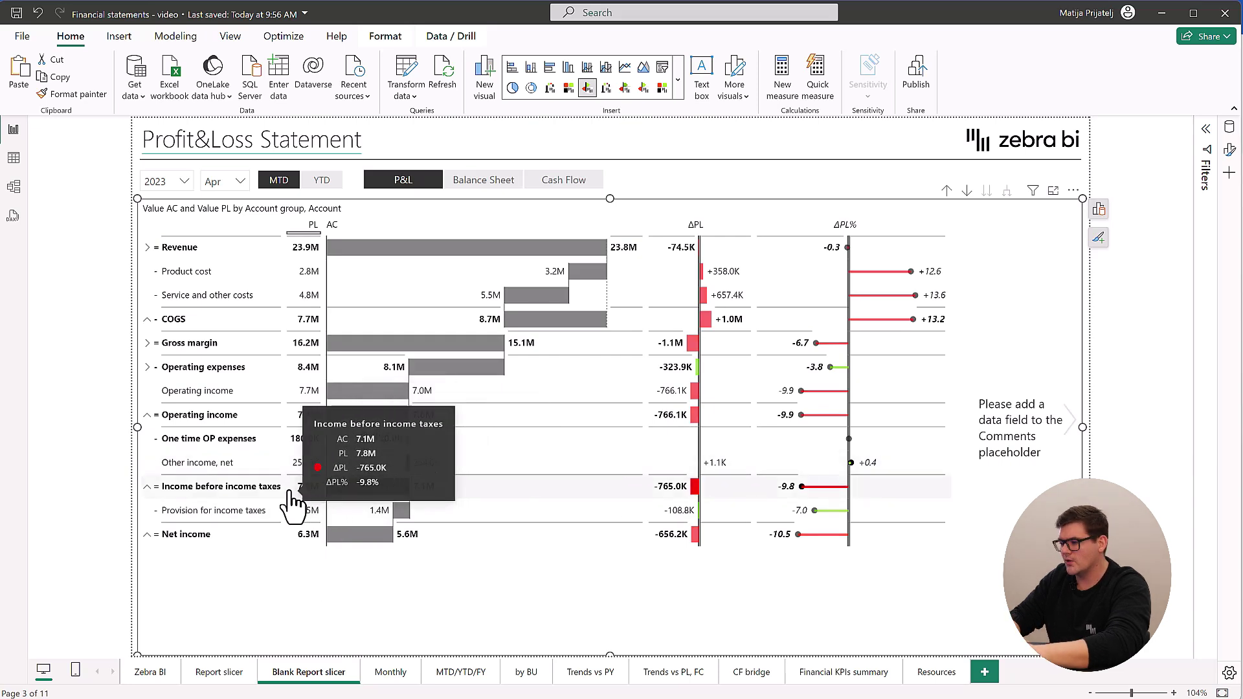
right_click(180, 439)
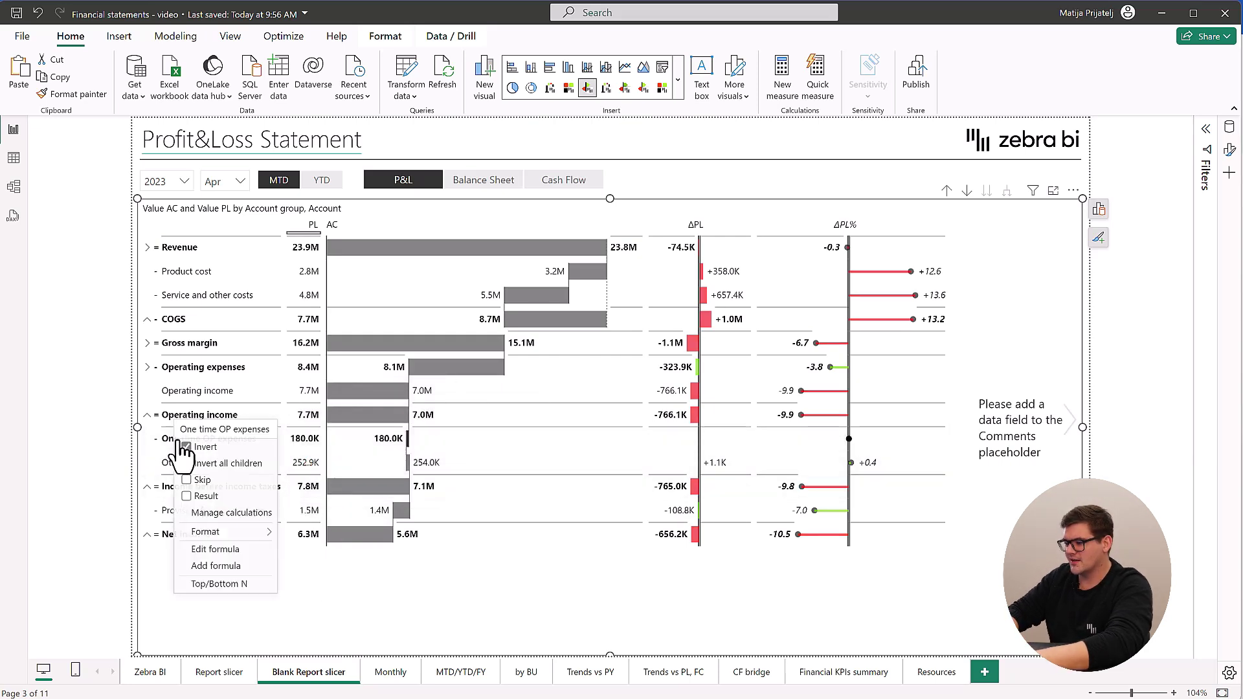
Add an Adjusted Operating Income row with formula [Operating income] - [One time OP expenses].
click(216, 566)
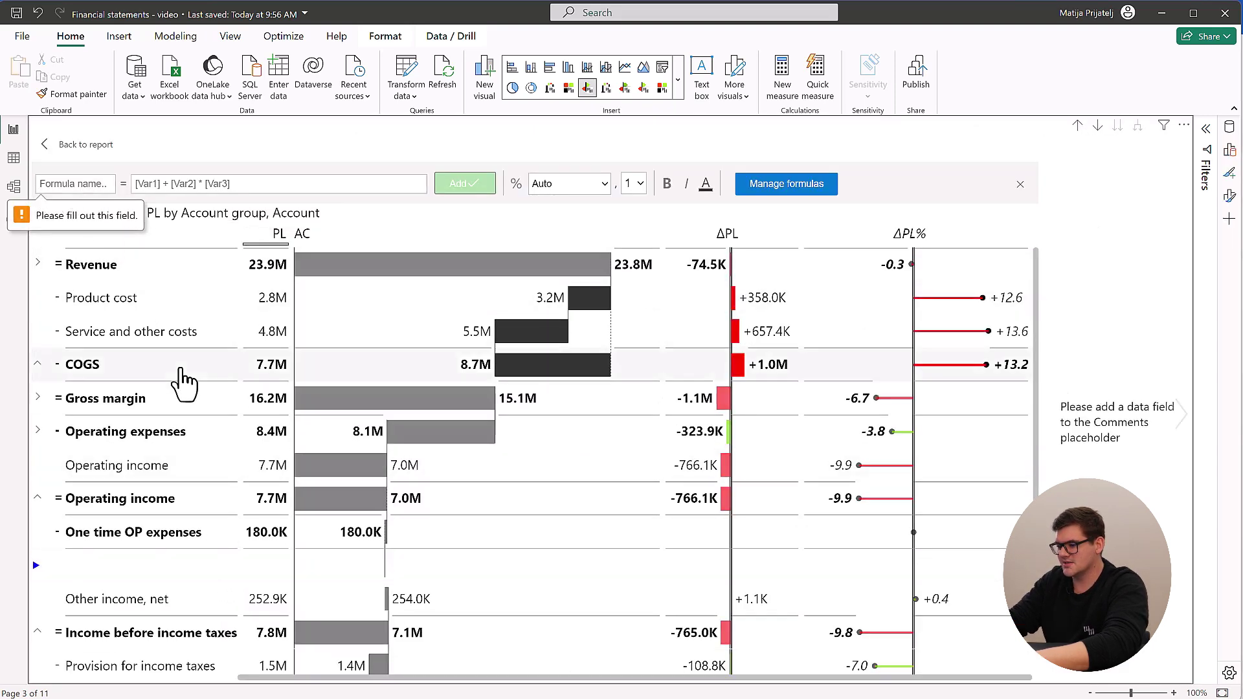
text(Adjusted Operating Income)
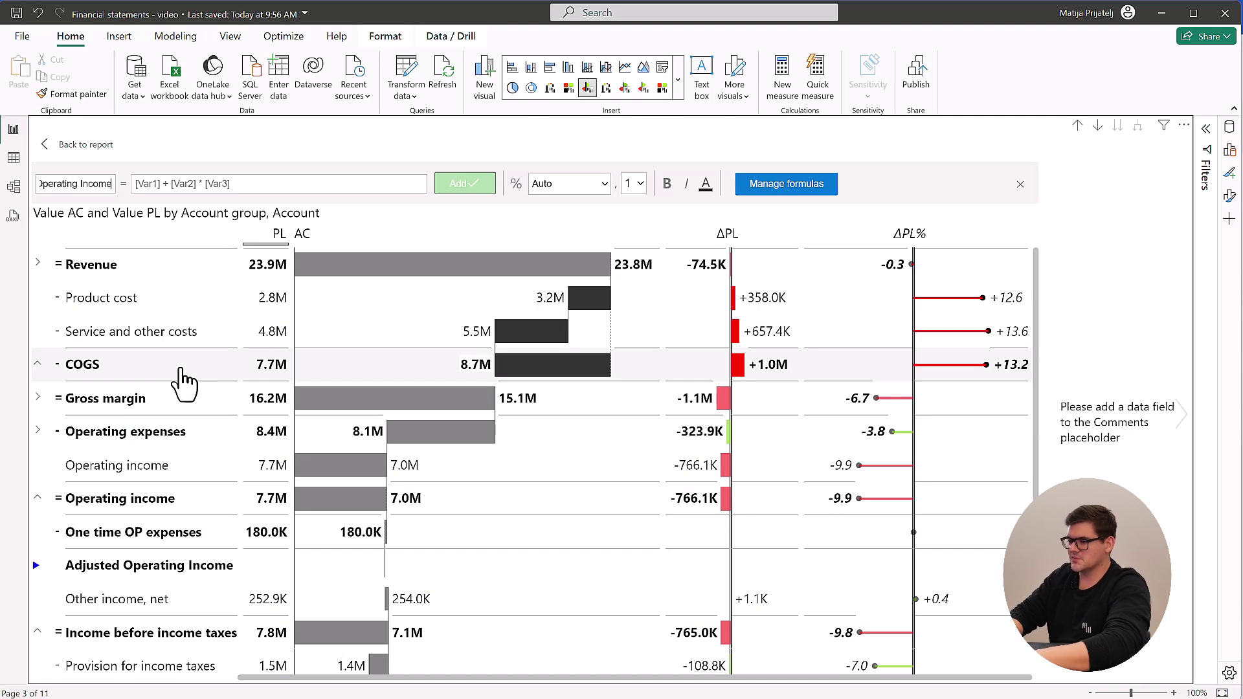
click(177, 186)
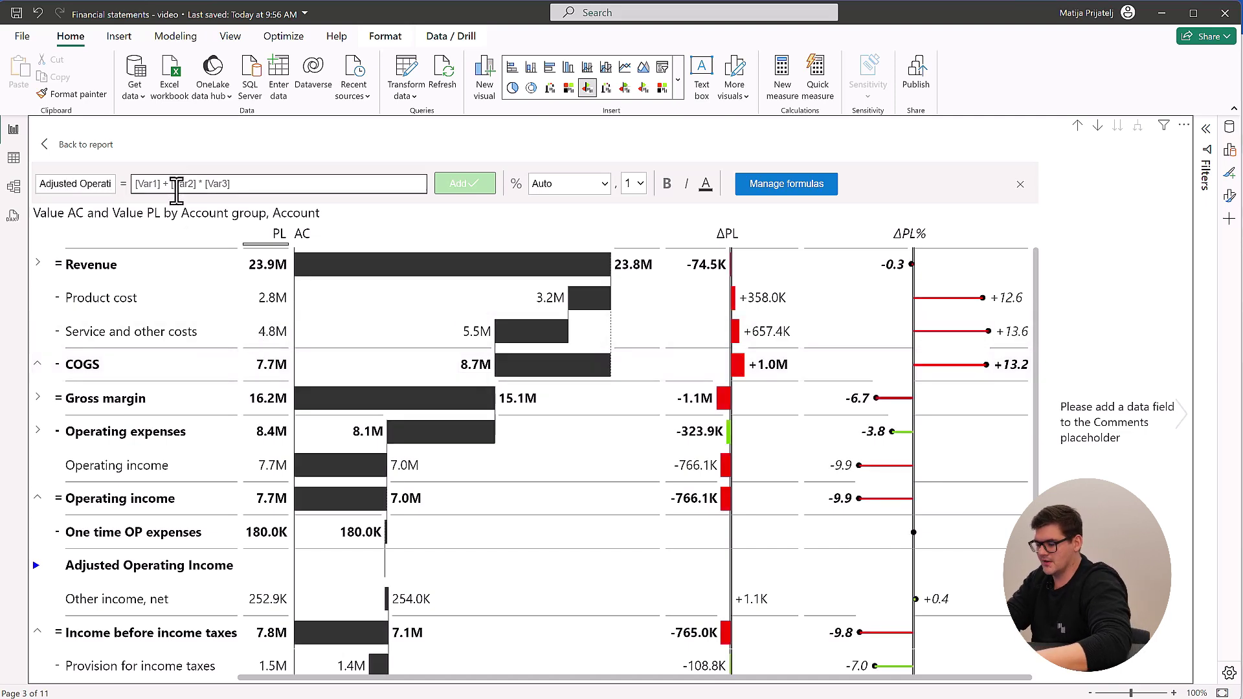
text(oper)
key(Return)
text(- one)
key(Return)
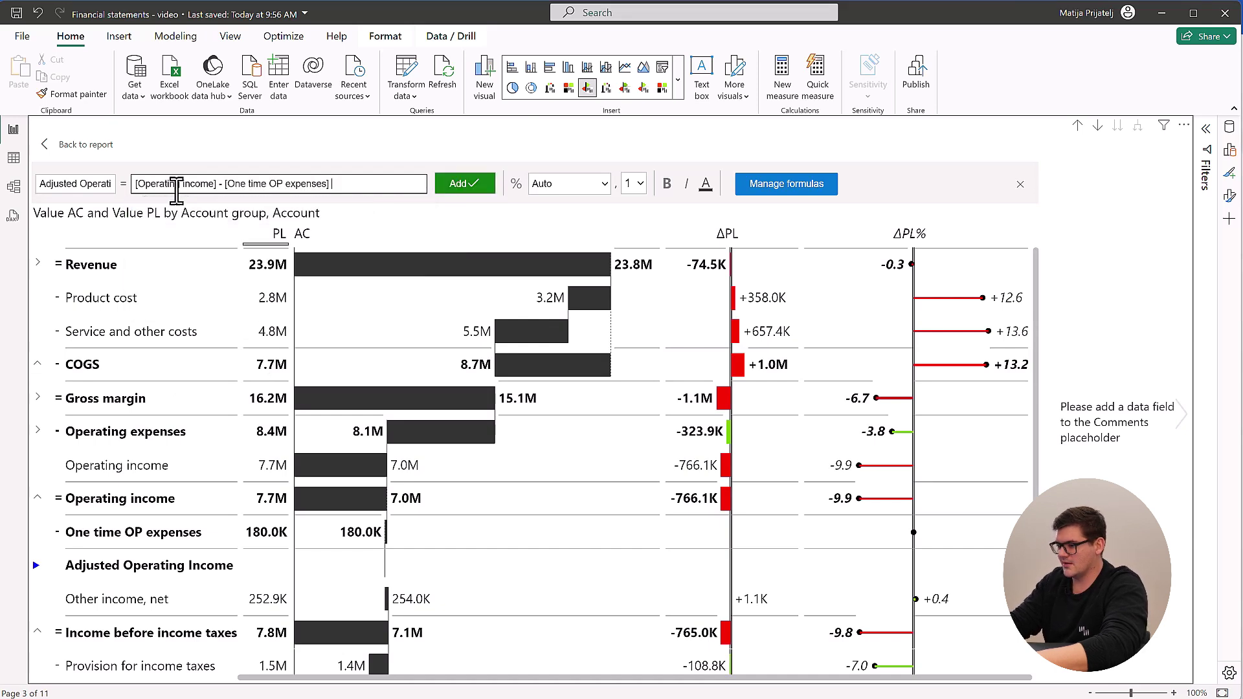
click(461, 189)
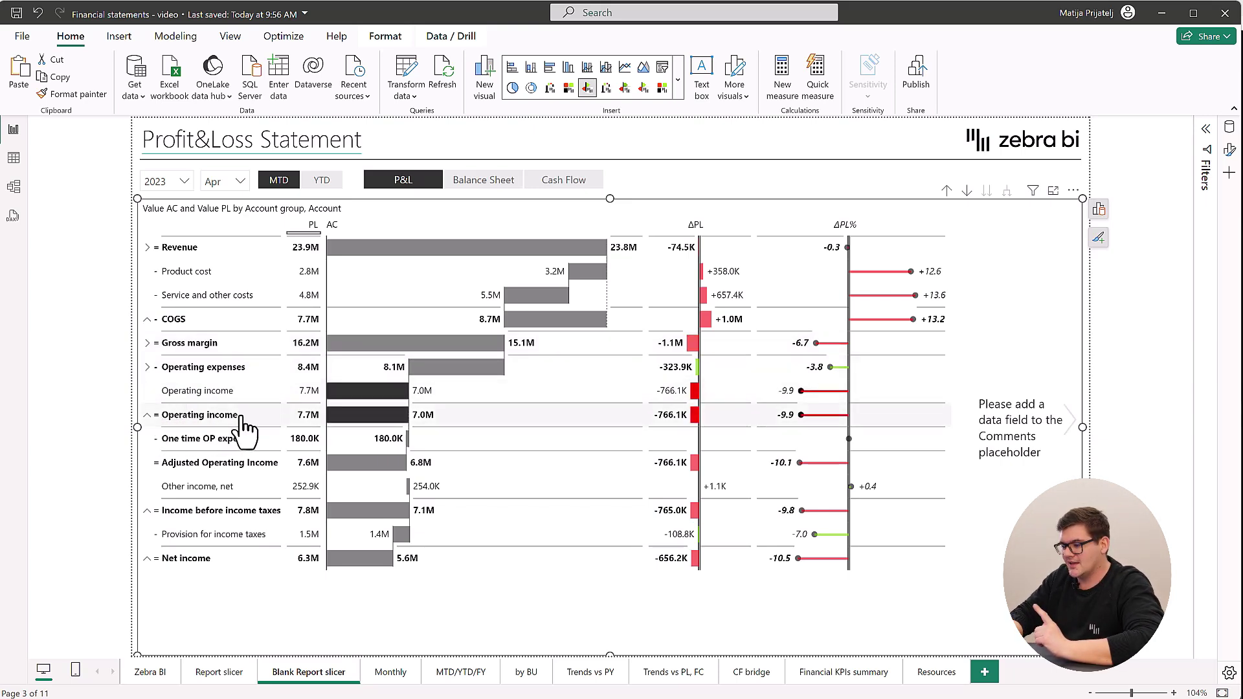
Add a '% of' quick calculation column and move it to the far right.
right_click(274, 237)
mouse_move(284, 262)
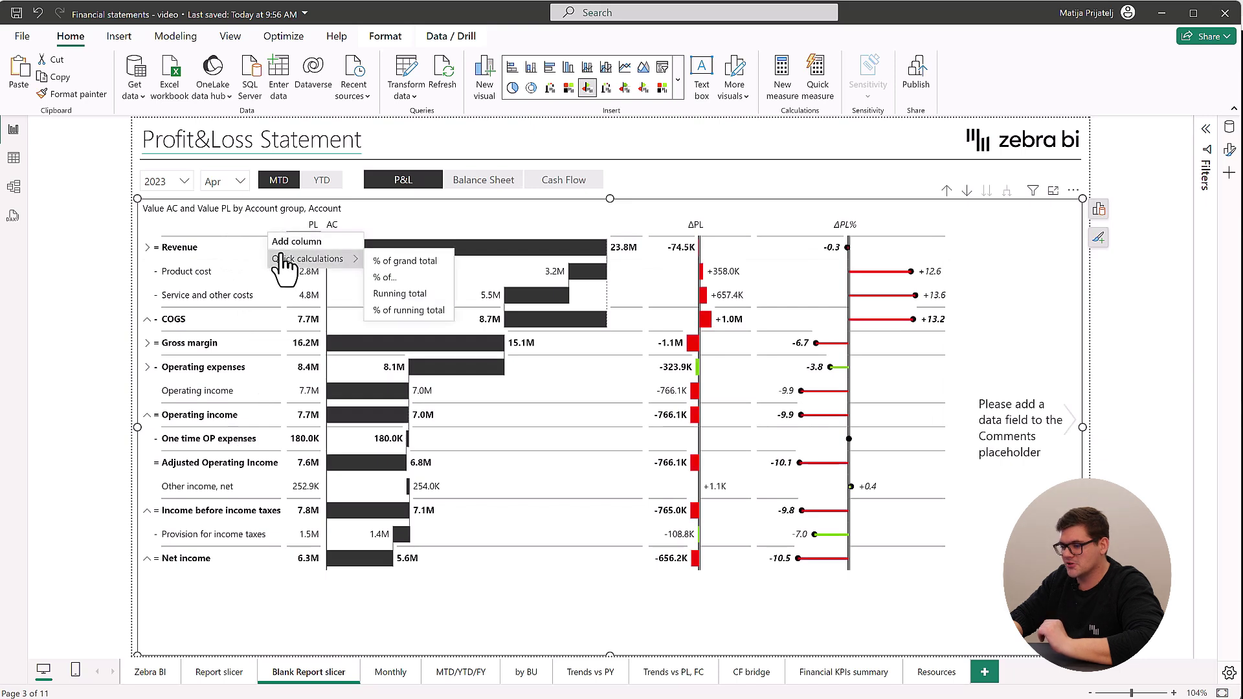
click(382, 278)
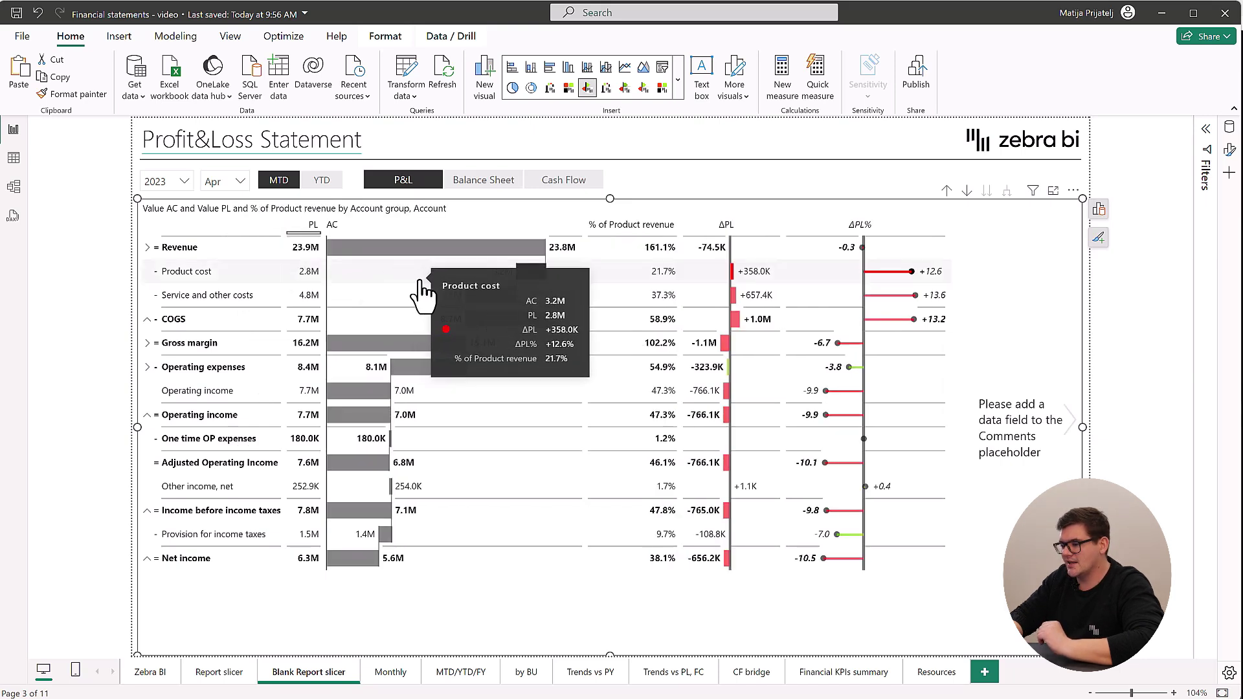
drag(623, 237, 950, 241)
Set the new column's reference category to Revenue.
click(946, 227)
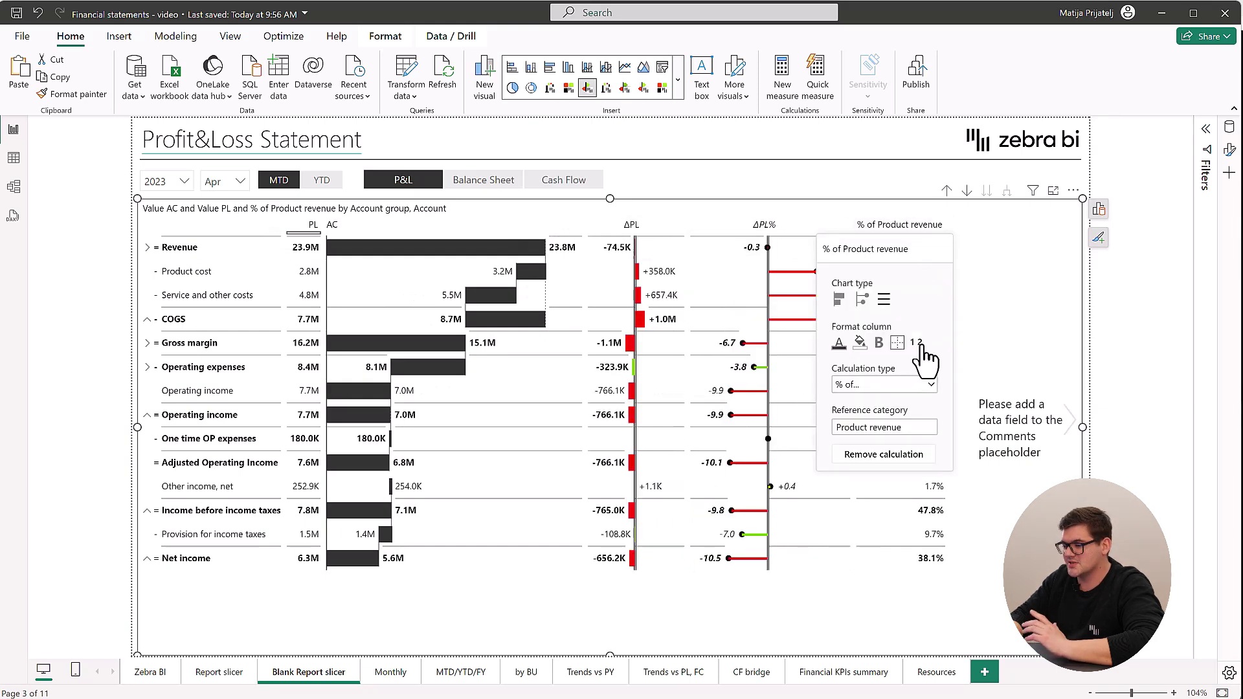
click(910, 428)
drag(910, 427, 831, 438)
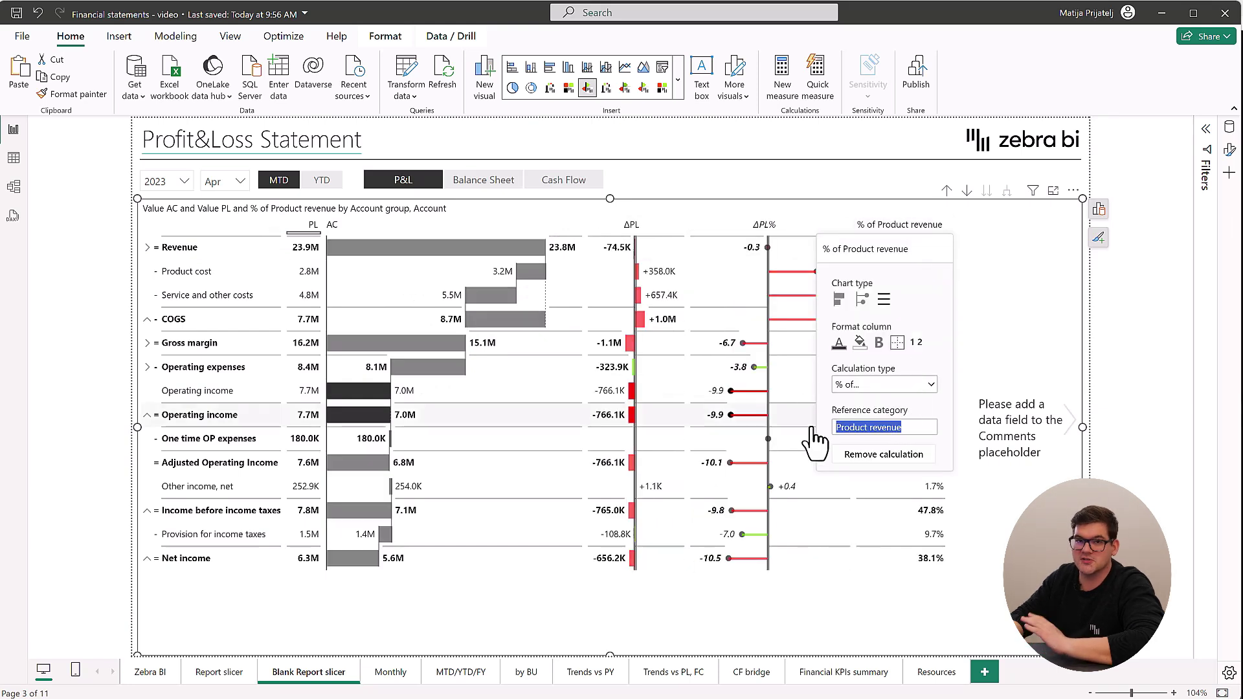
text(rev)
key(Down)
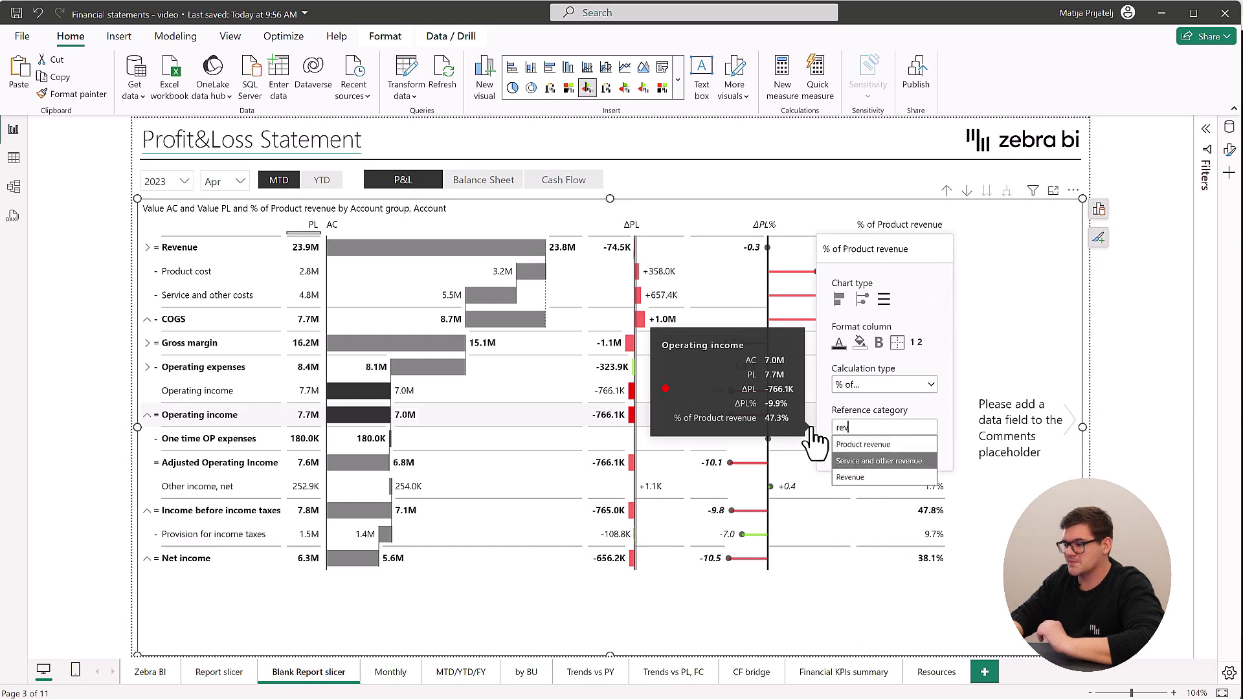
key(Down)
key(Return)
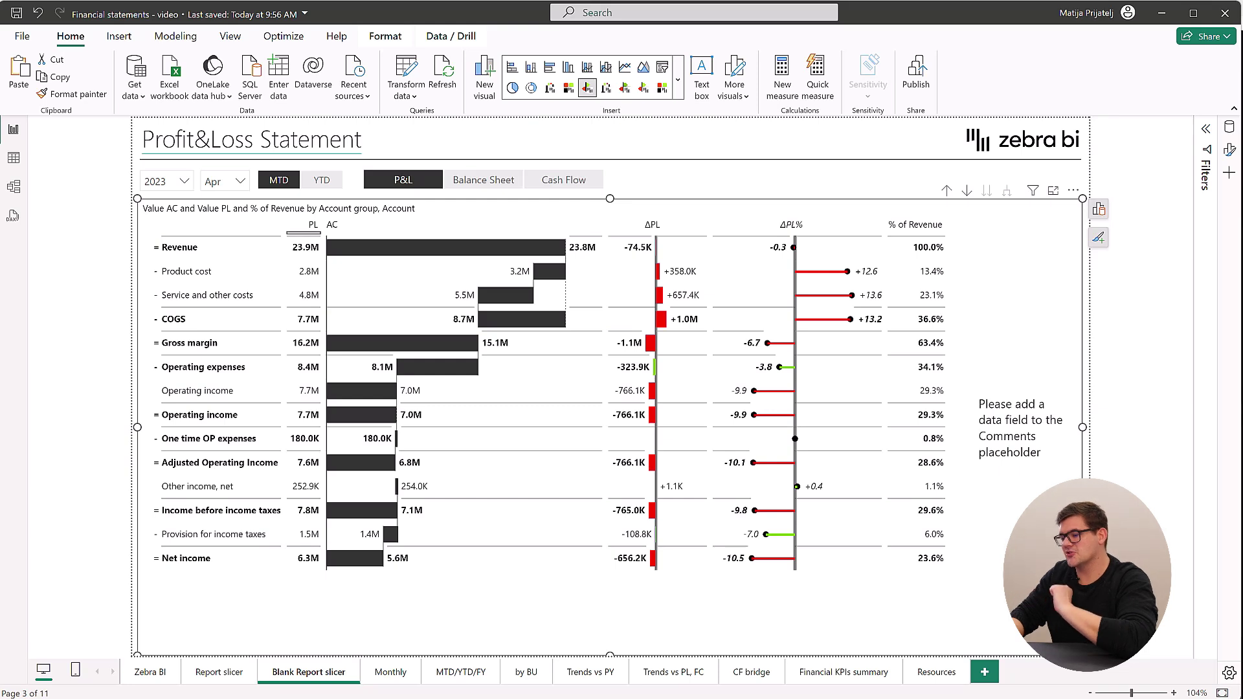
Briefly highlight Adjusted Operating Income, then uncheck Comment box to hide it from the visual.
click(931, 463)
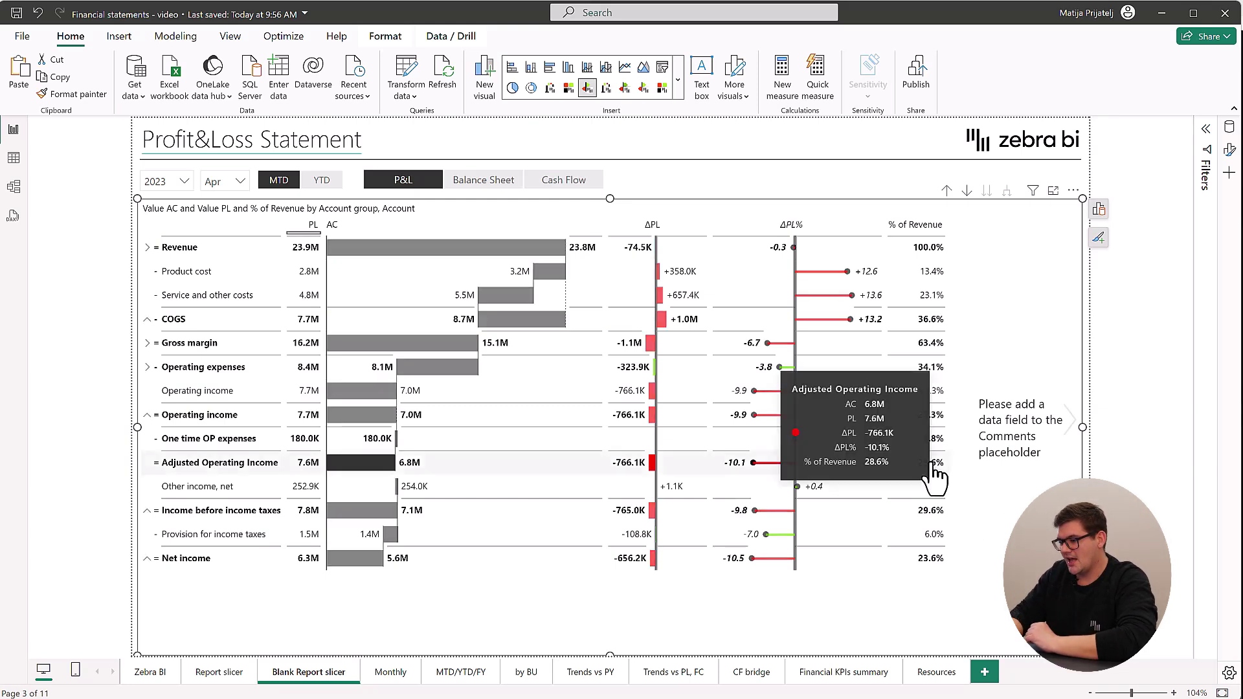
click(972, 503)
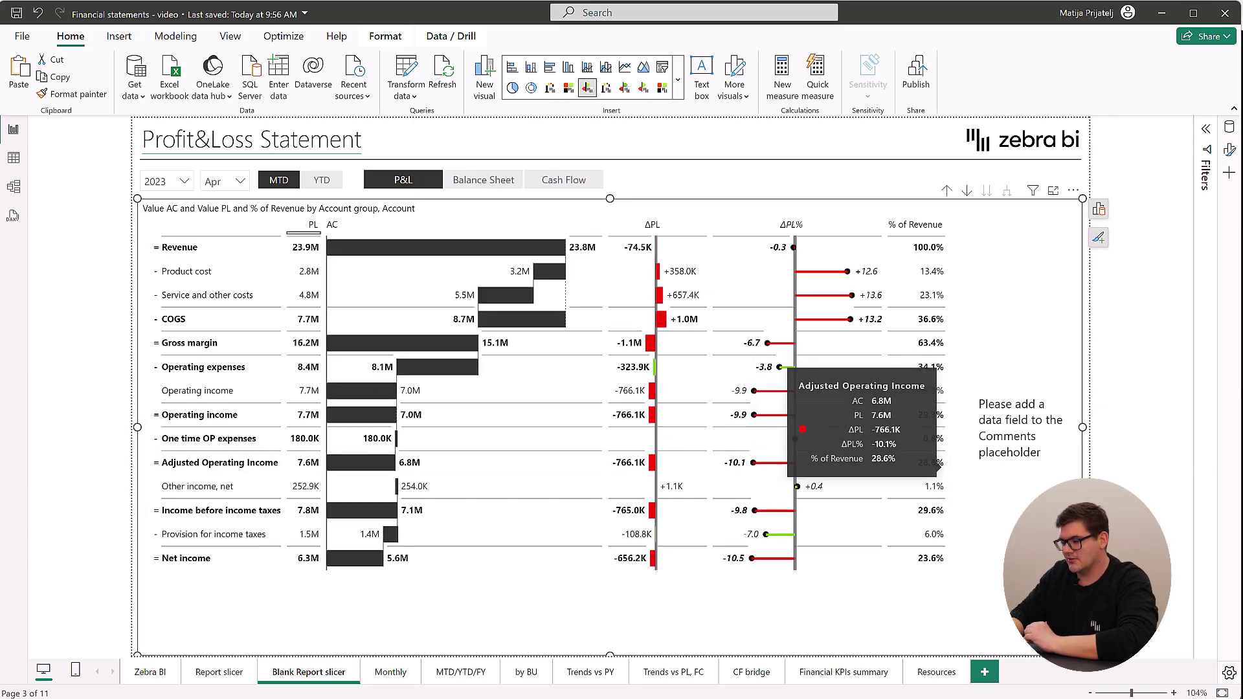
click(1099, 238)
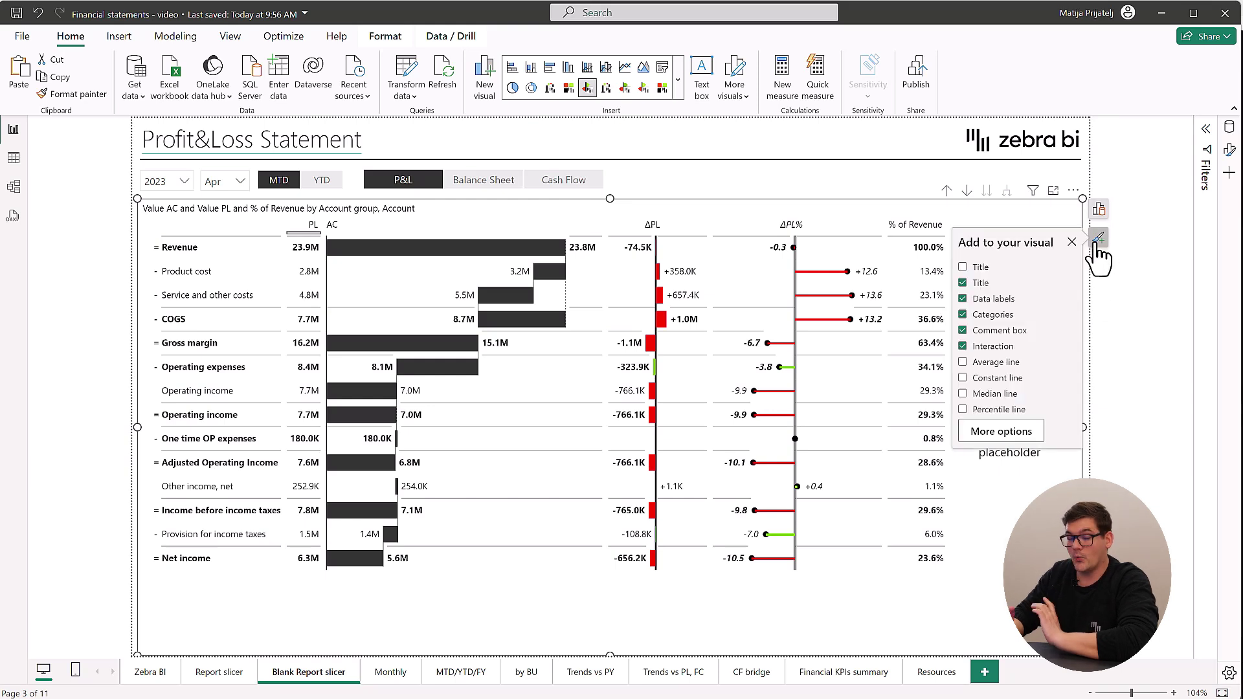
click(963, 330)
click(1072, 242)
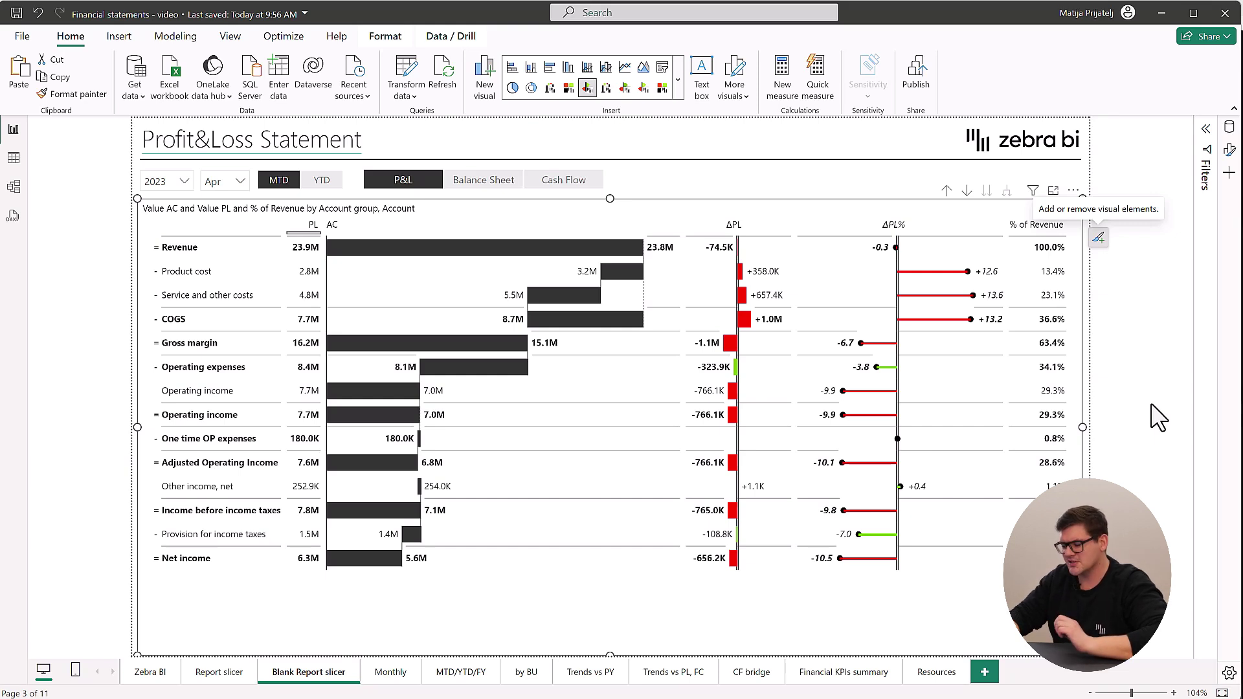
Add a second % of quick-calculation column at the far right with Reference category Revenue.
click(274, 225)
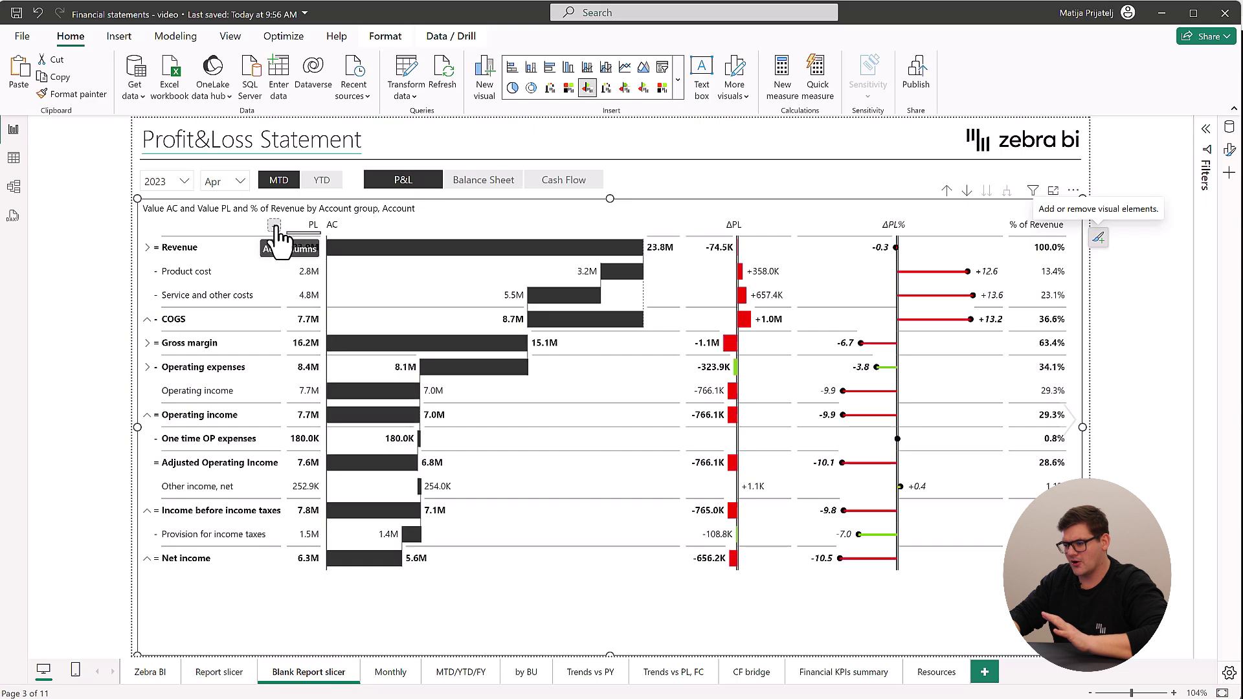
mouse_move(281, 258)
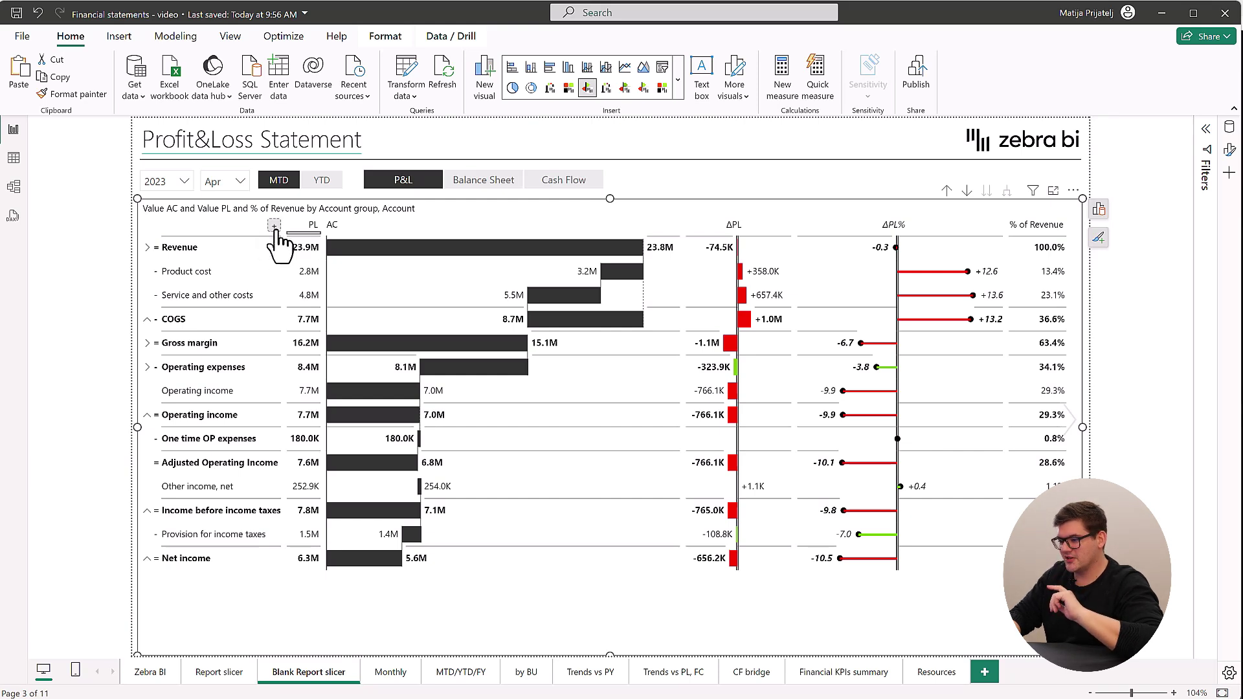
click(274, 226)
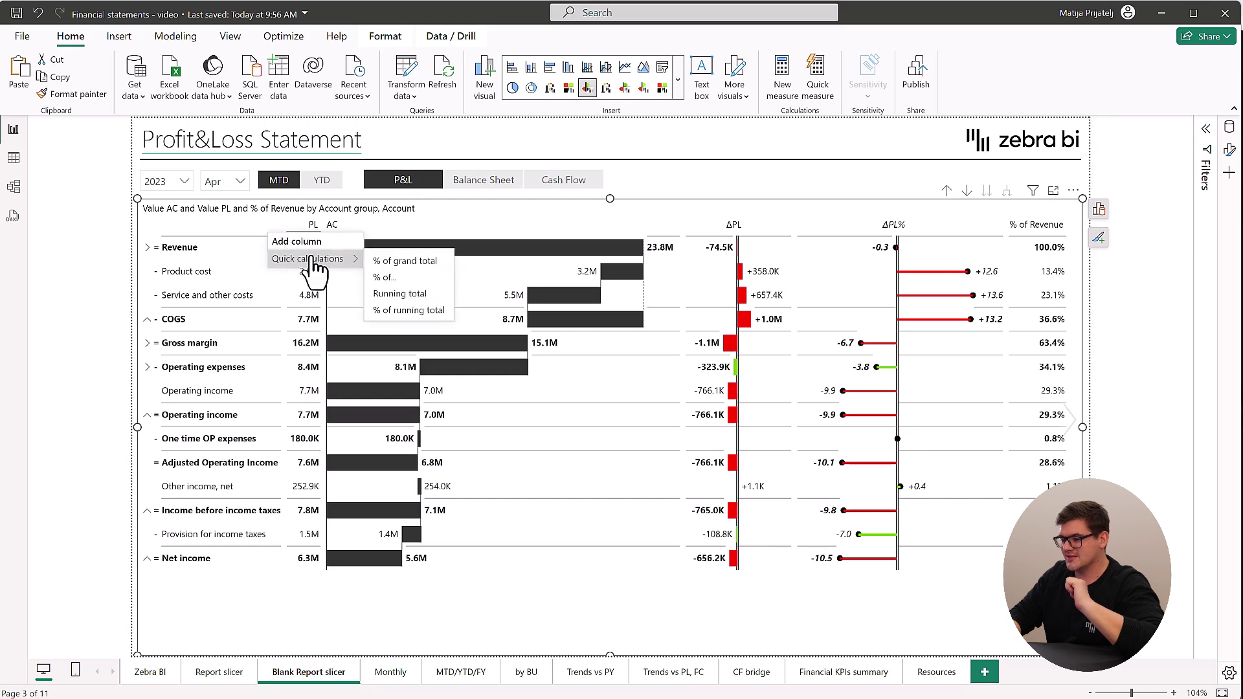
click(388, 278)
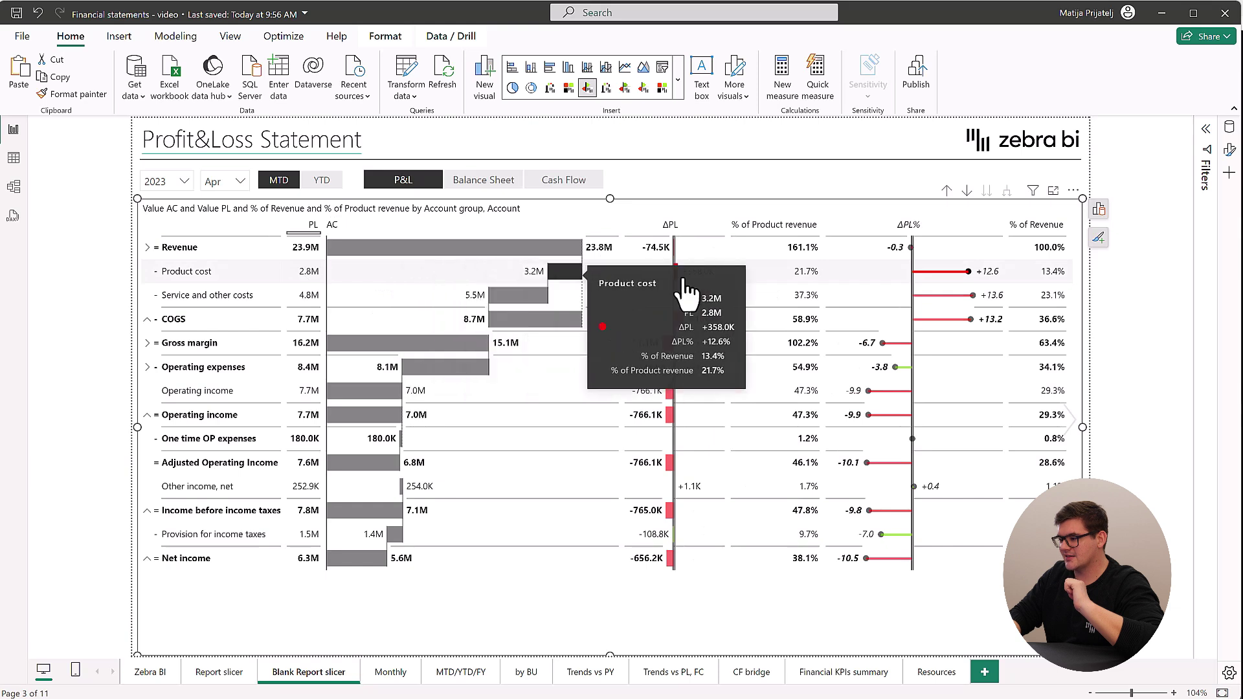
drag(771, 226, 1046, 236)
click(1069, 225)
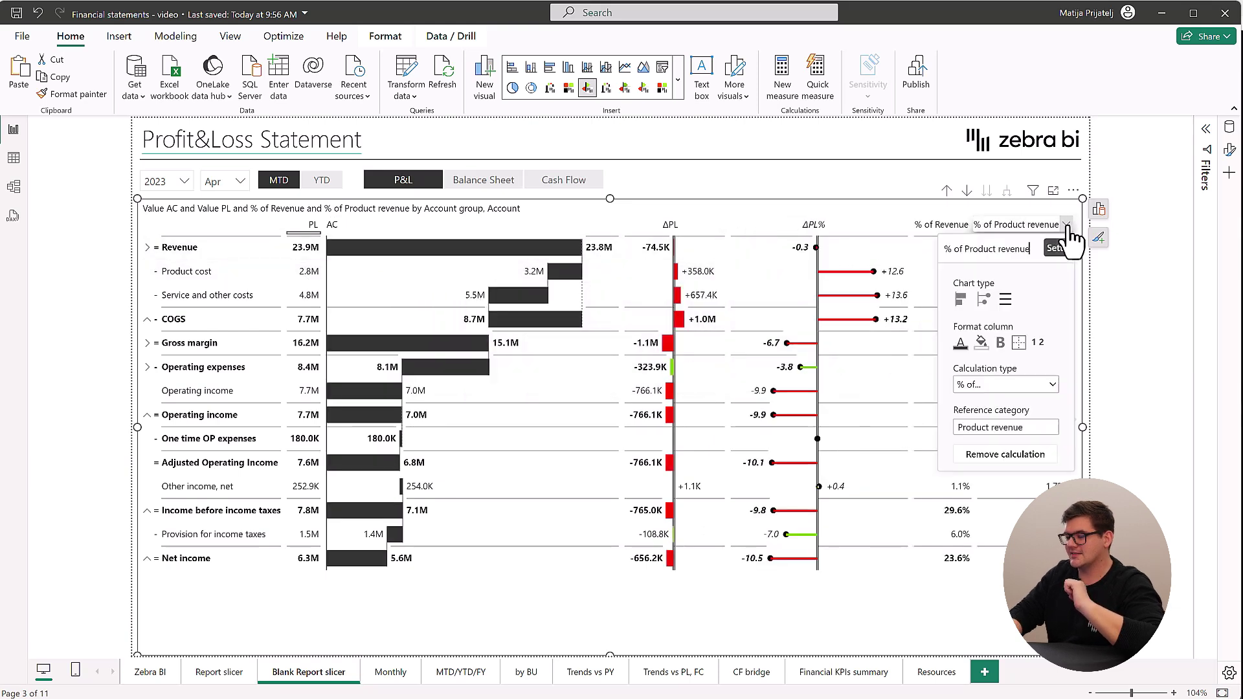
drag(1039, 428, 960, 428)
text(rev)
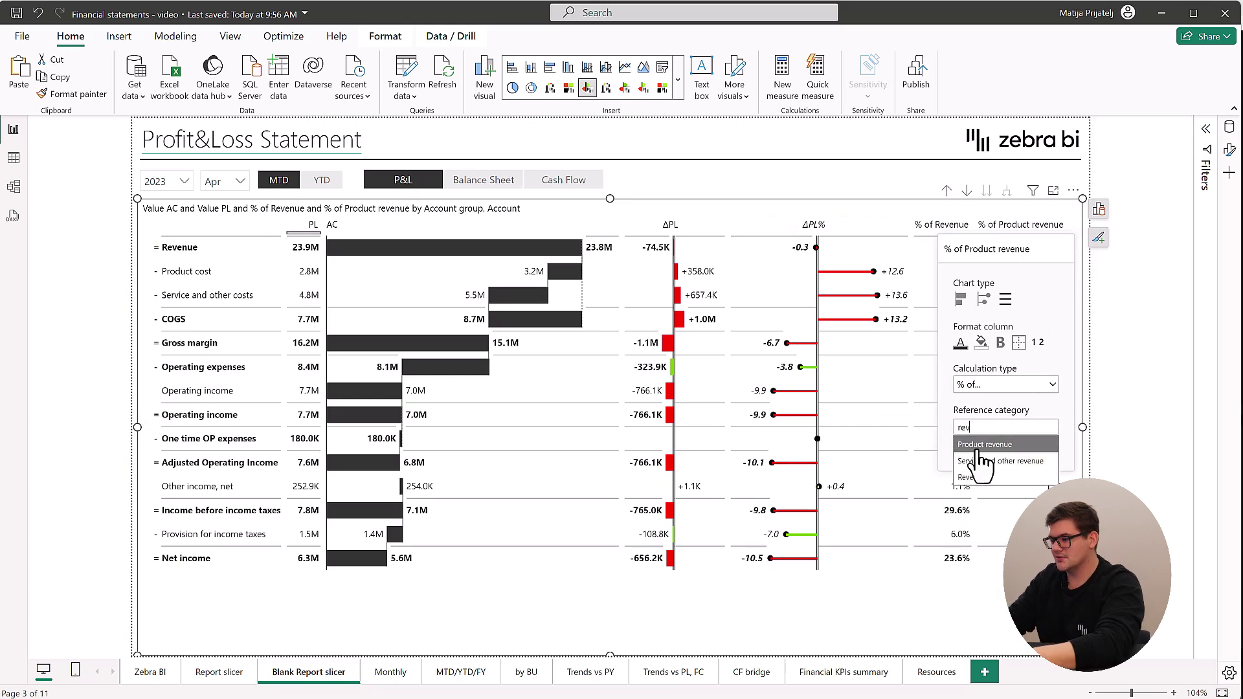
click(977, 477)
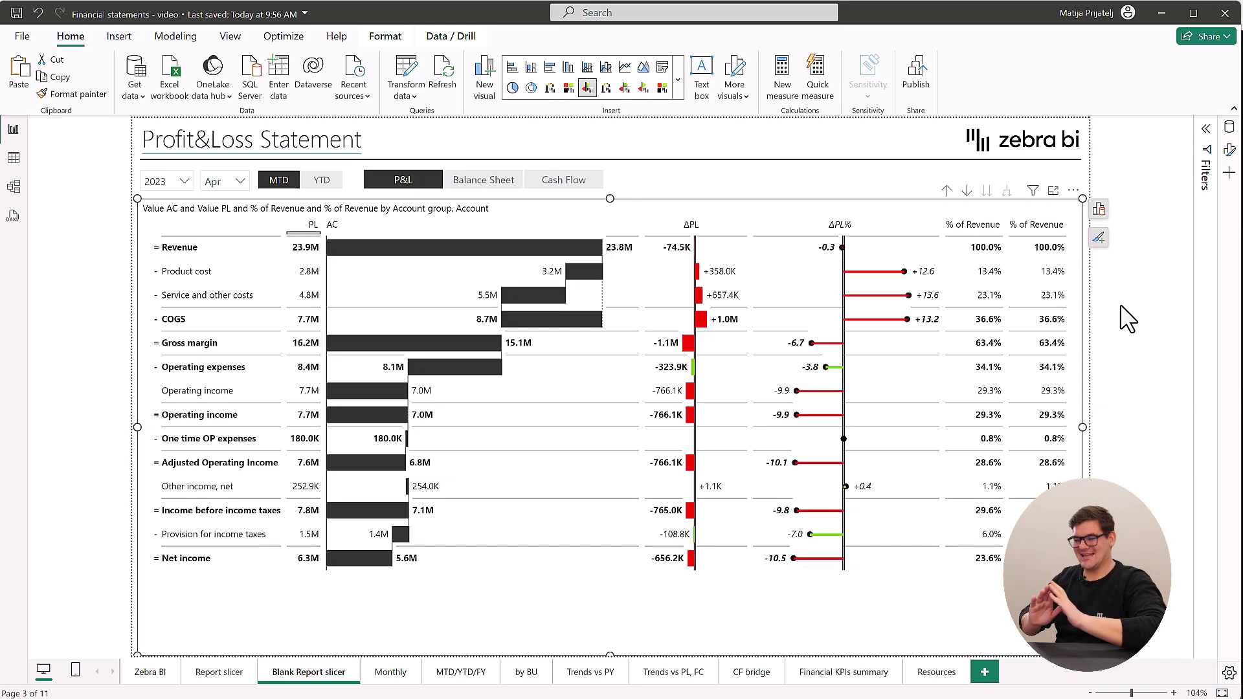
Display the second % of Revenue column as dots and remove the first plain one.
click(1066, 226)
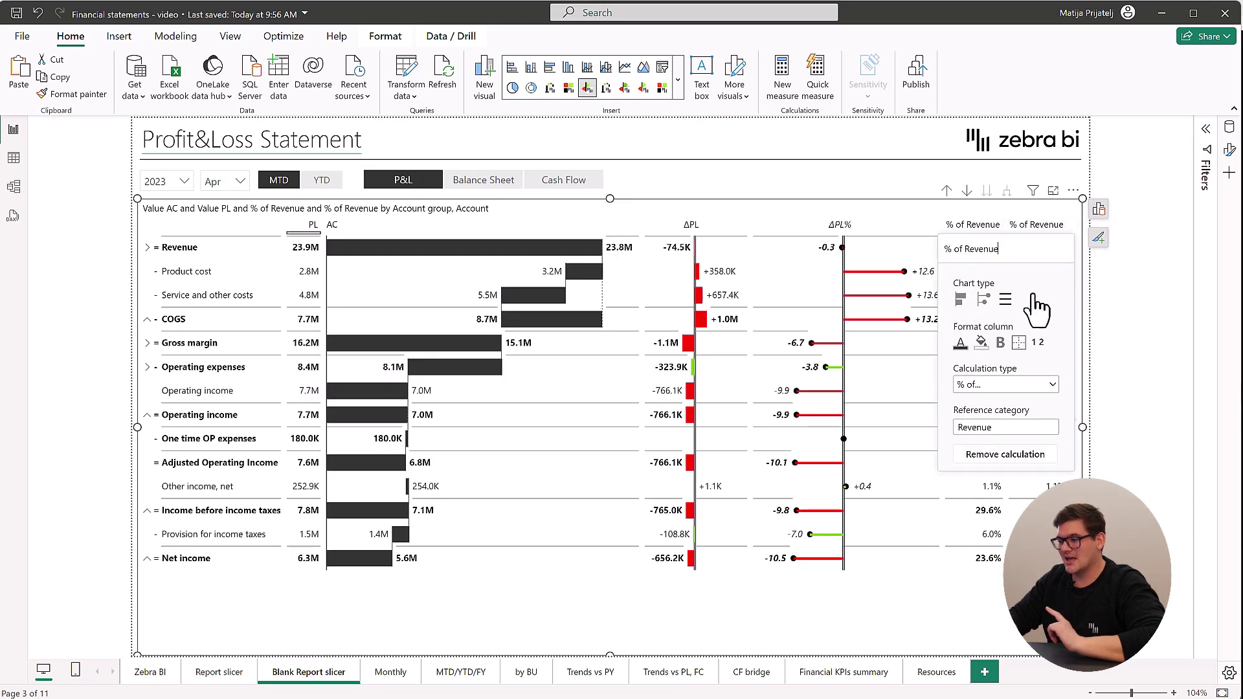
click(981, 304)
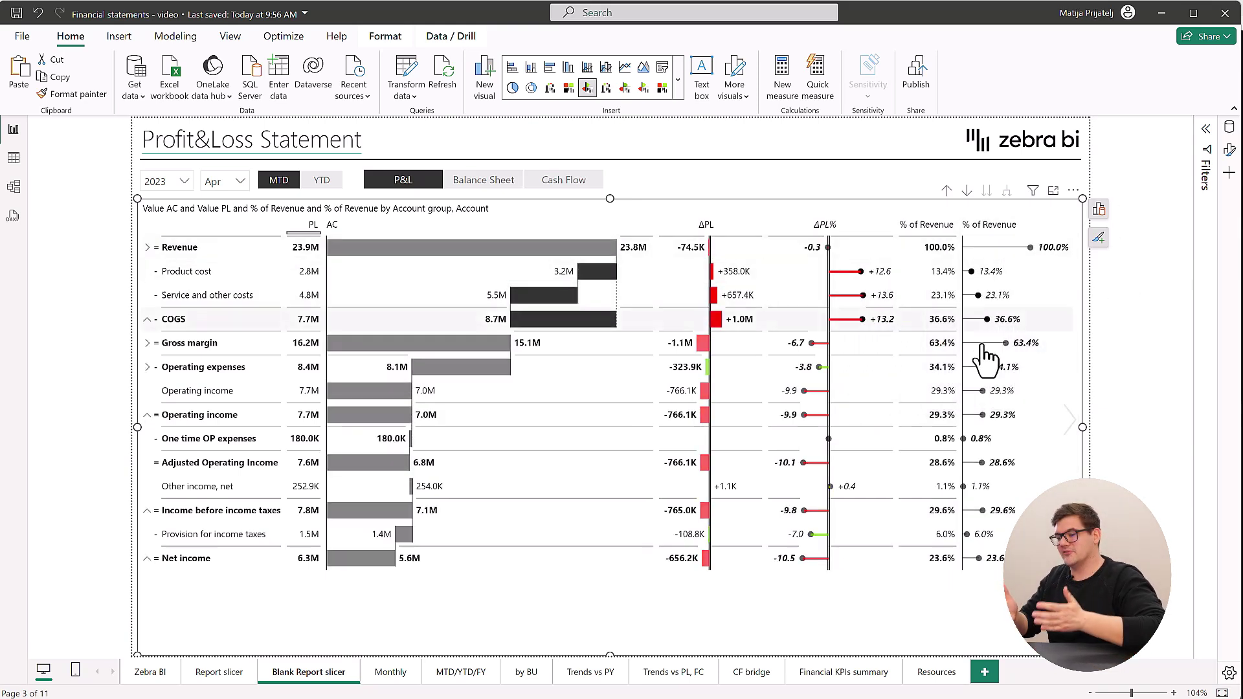
click(956, 226)
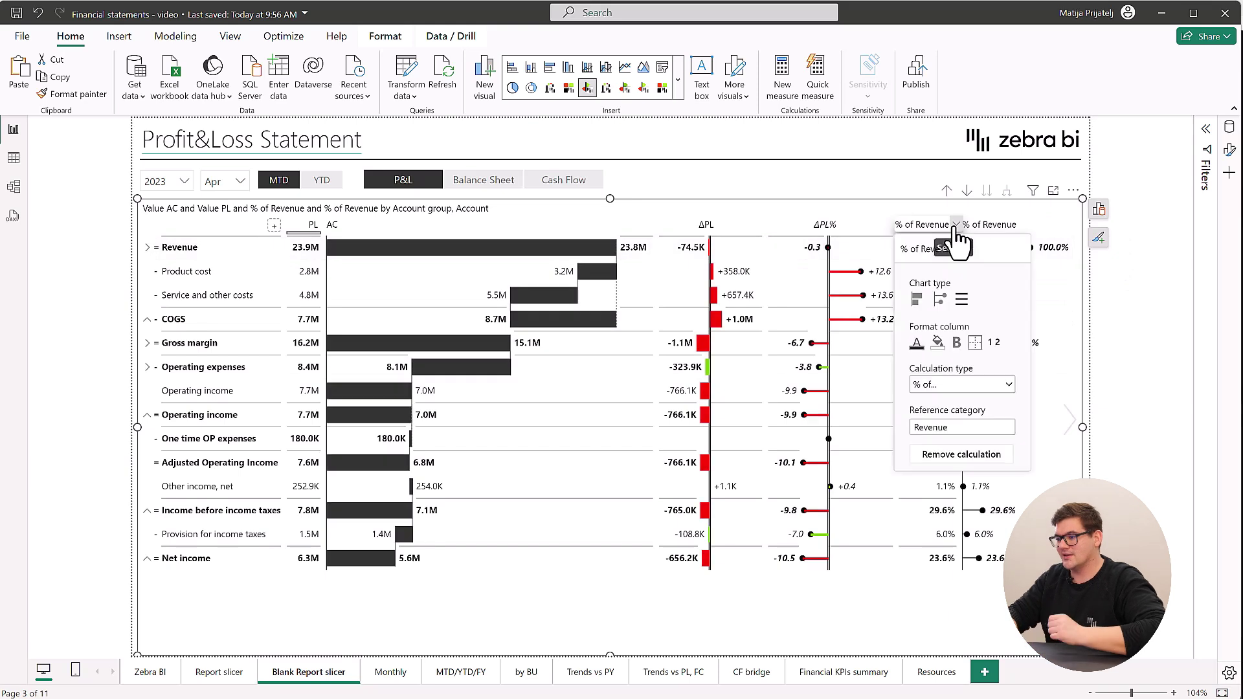
click(966, 456)
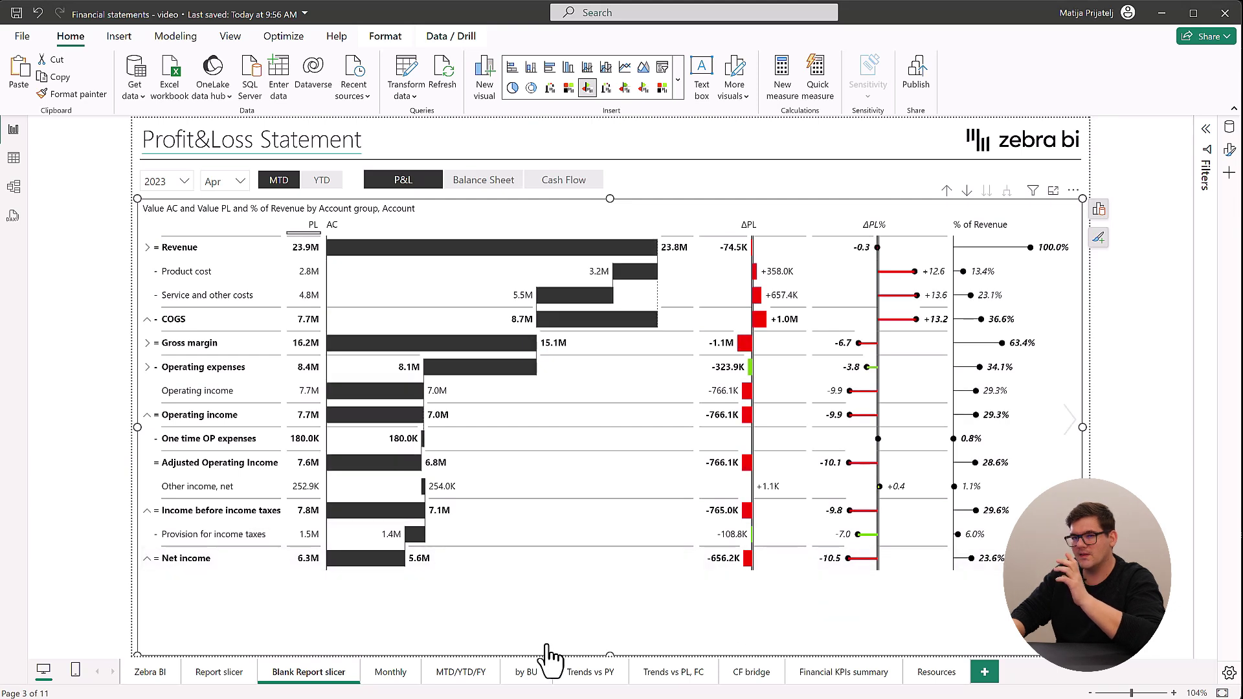
On the Report slicer page, collapse COGS while leaving Operating expenses expanded.
click(246, 673)
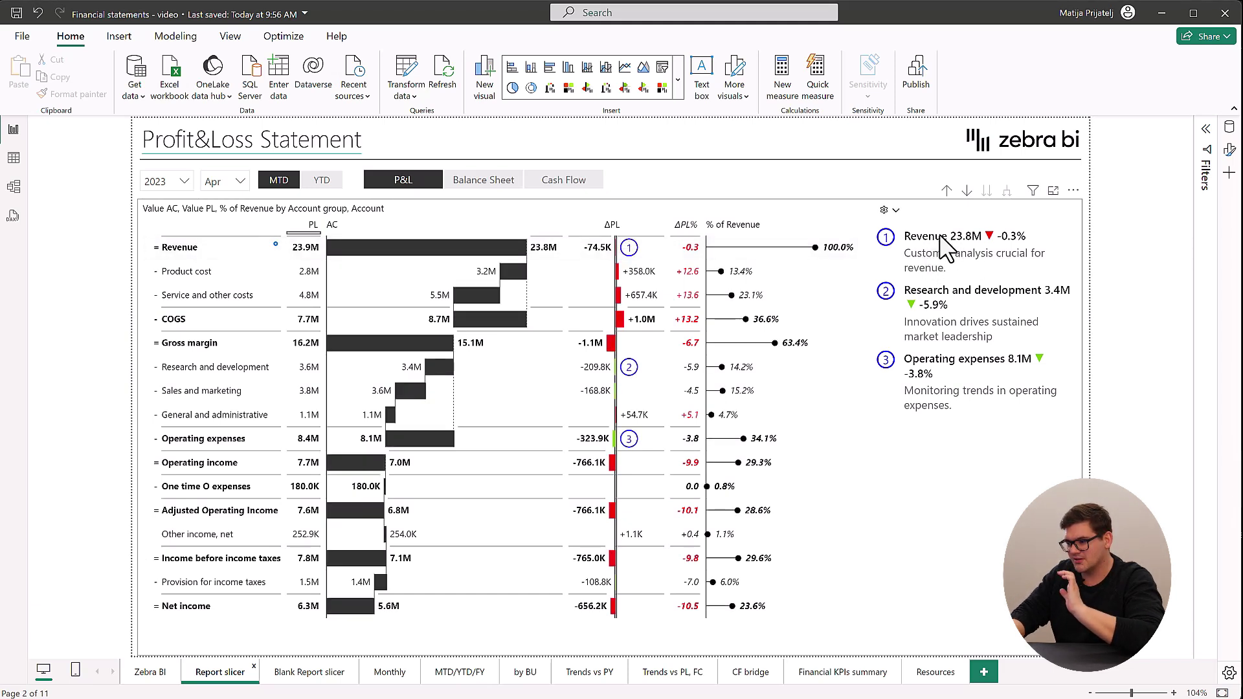
click(147, 319)
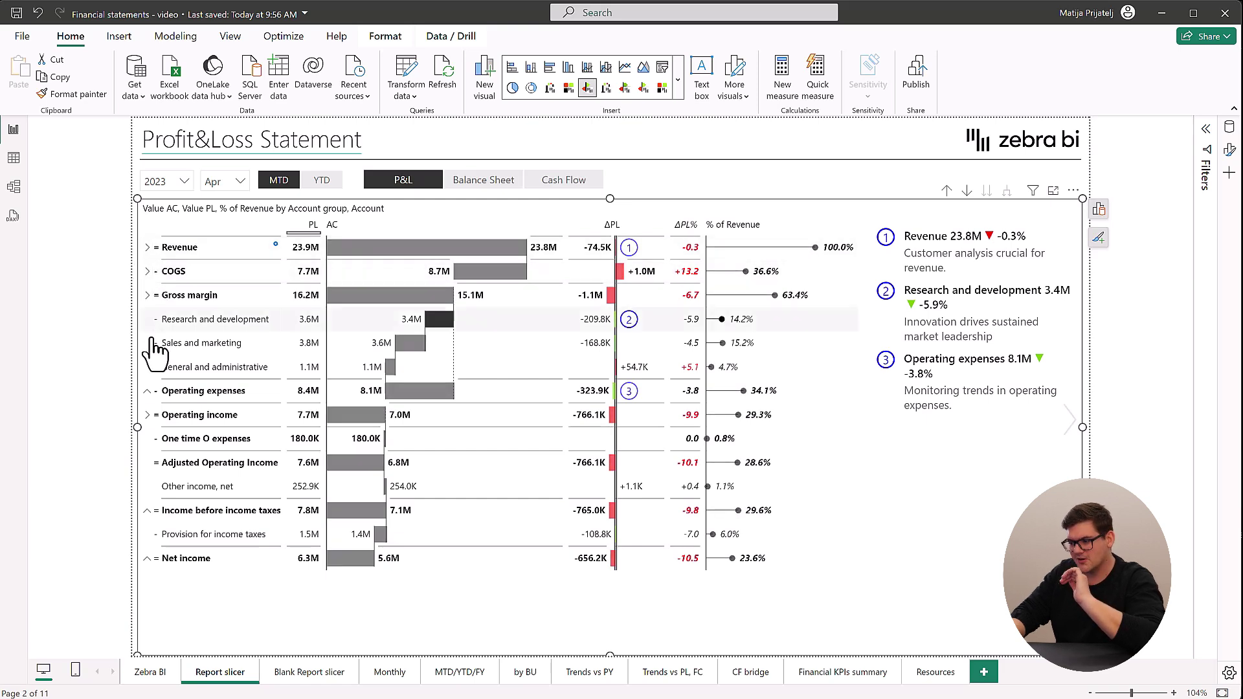
click(147, 392)
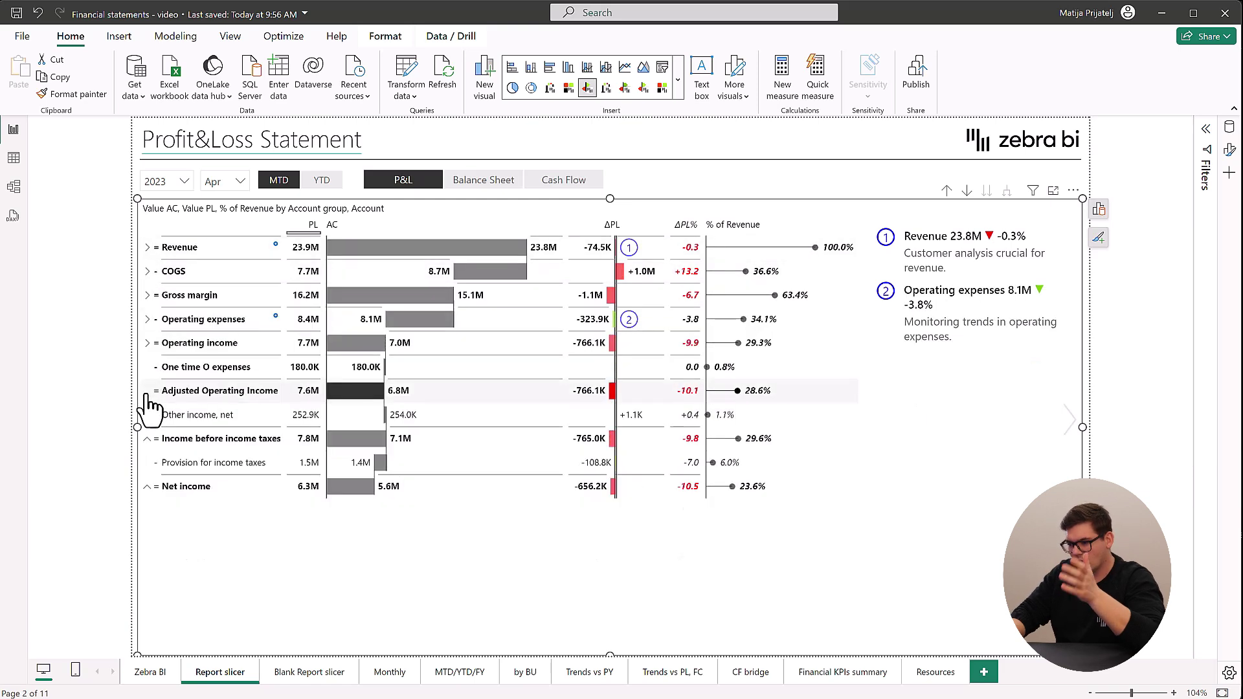
click(147, 320)
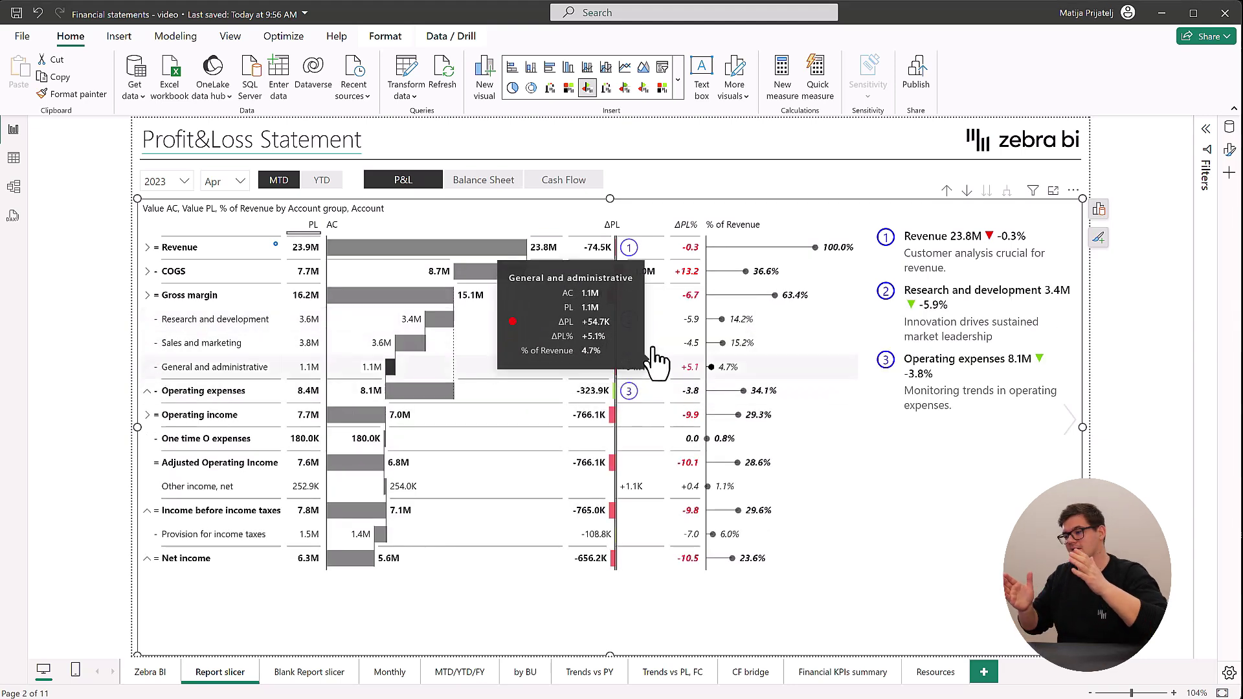
mouse_move(600, 330)
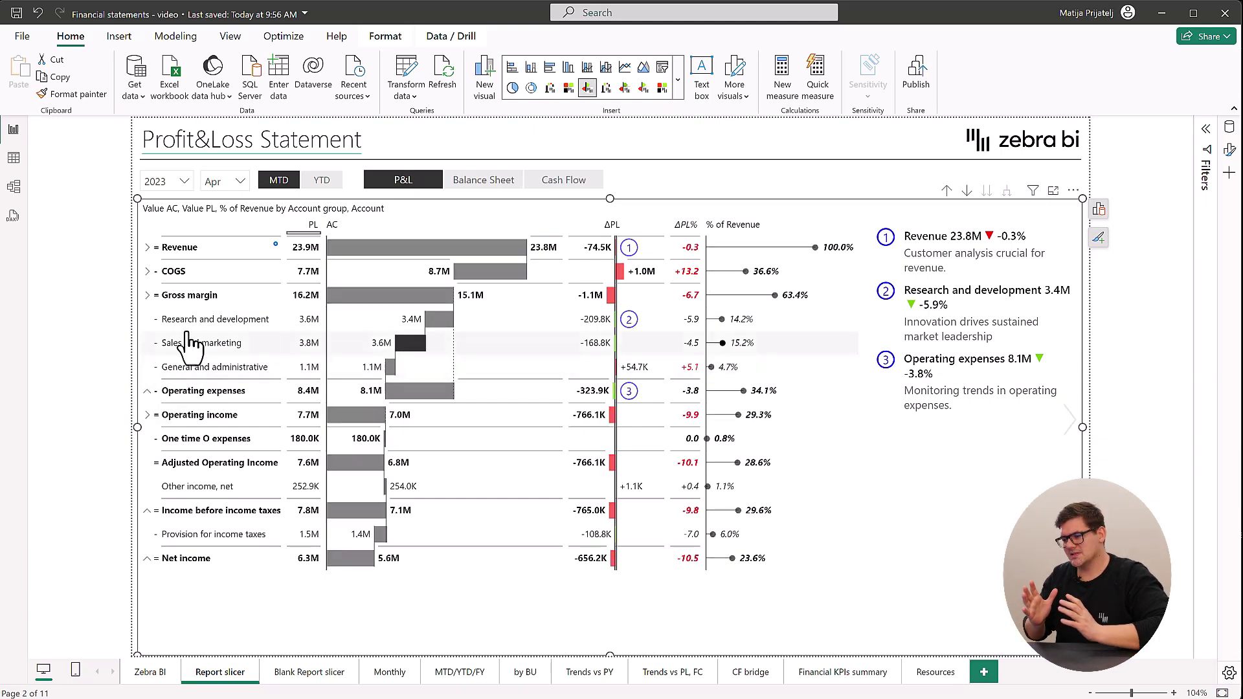
Toggle Gross margin, then collapse Operating expenses, Income before income taxes and Net income.
click(148, 297)
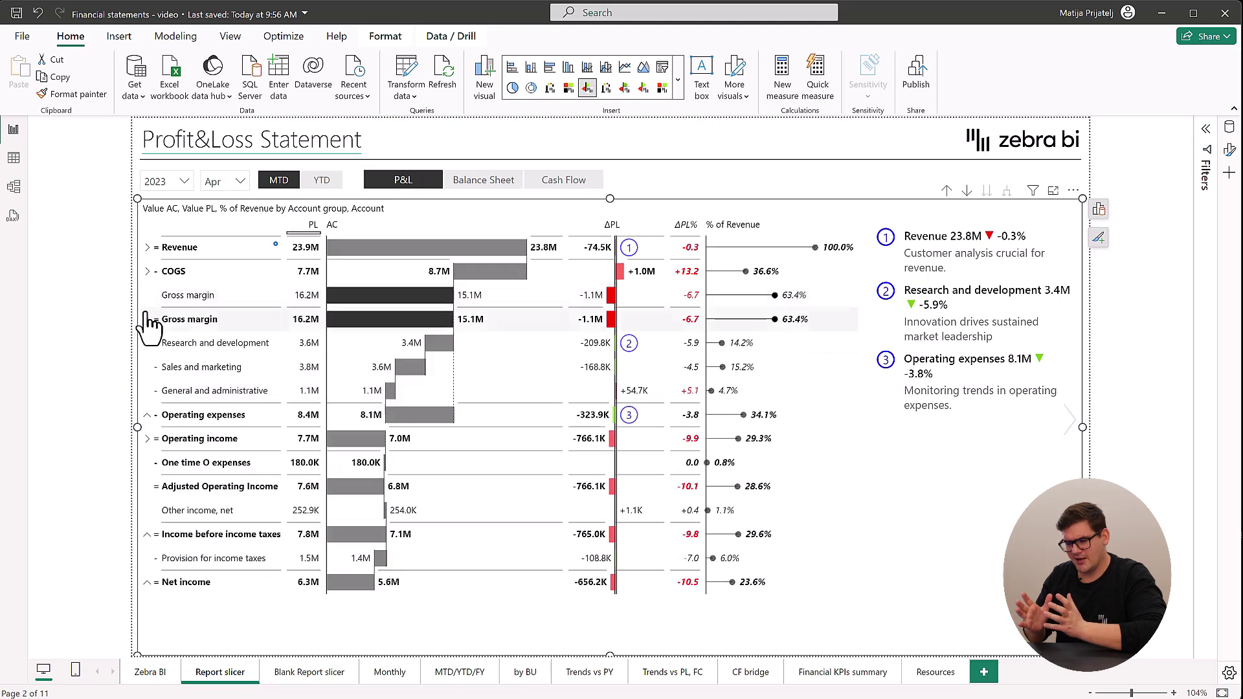
click(149, 321)
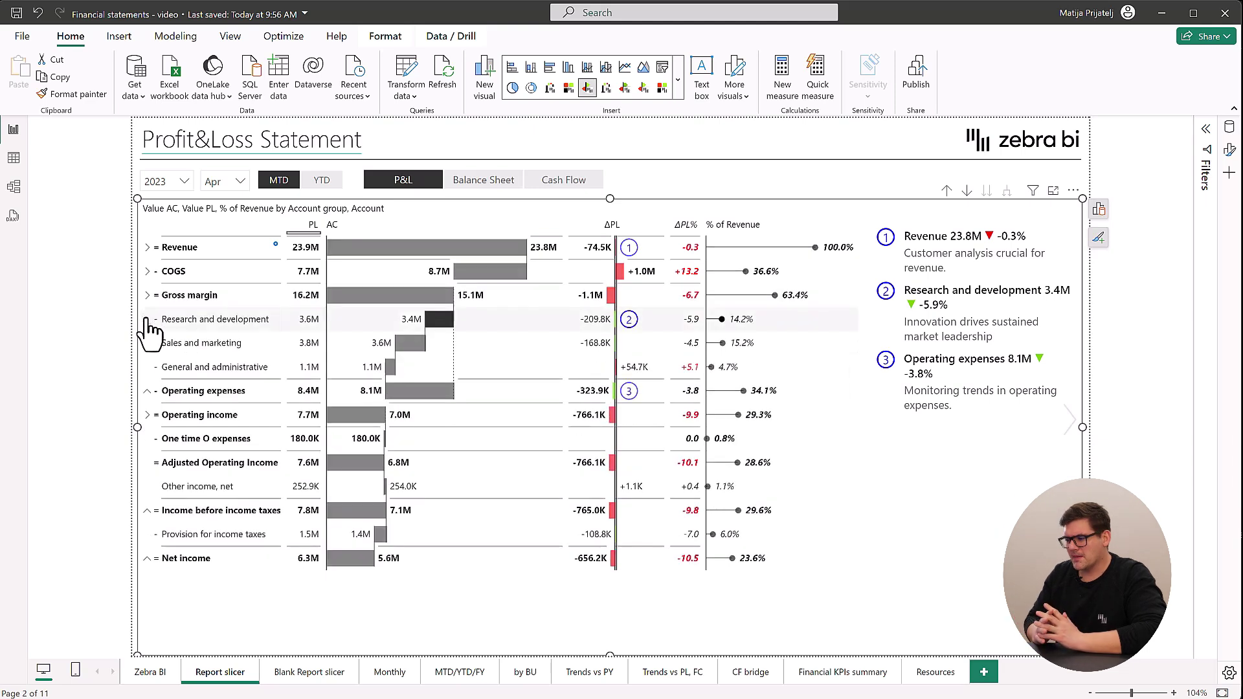
click(147, 391)
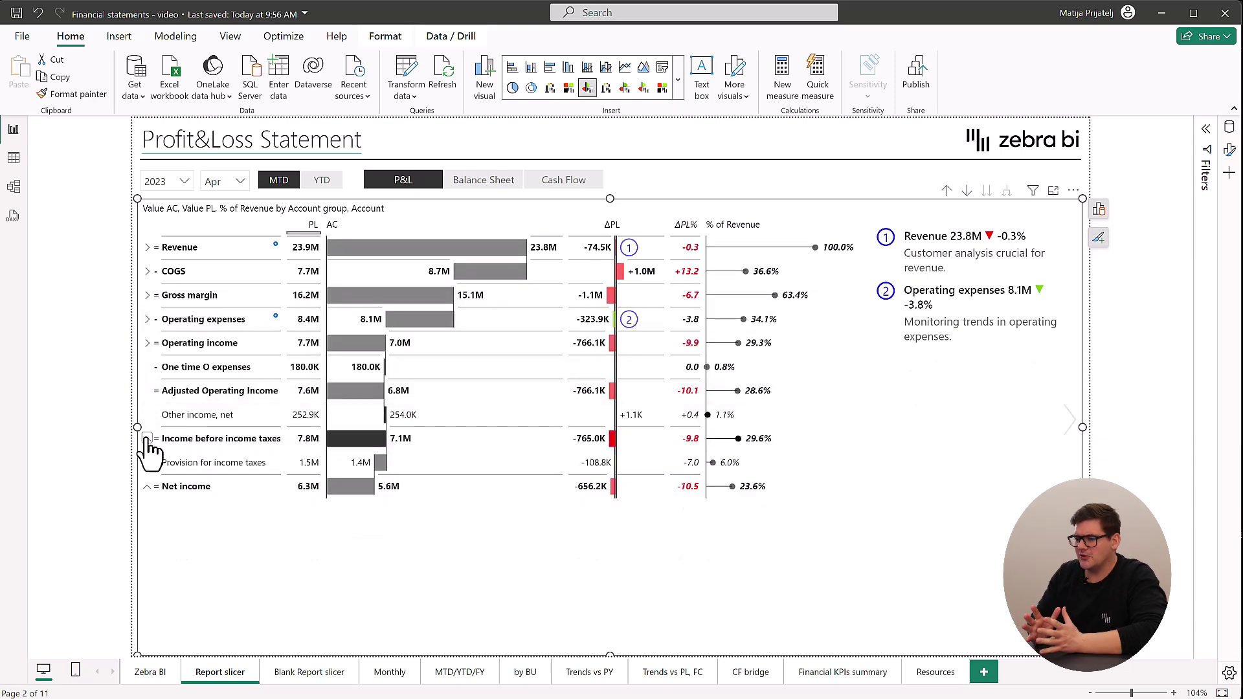
click(148, 439)
click(148, 464)
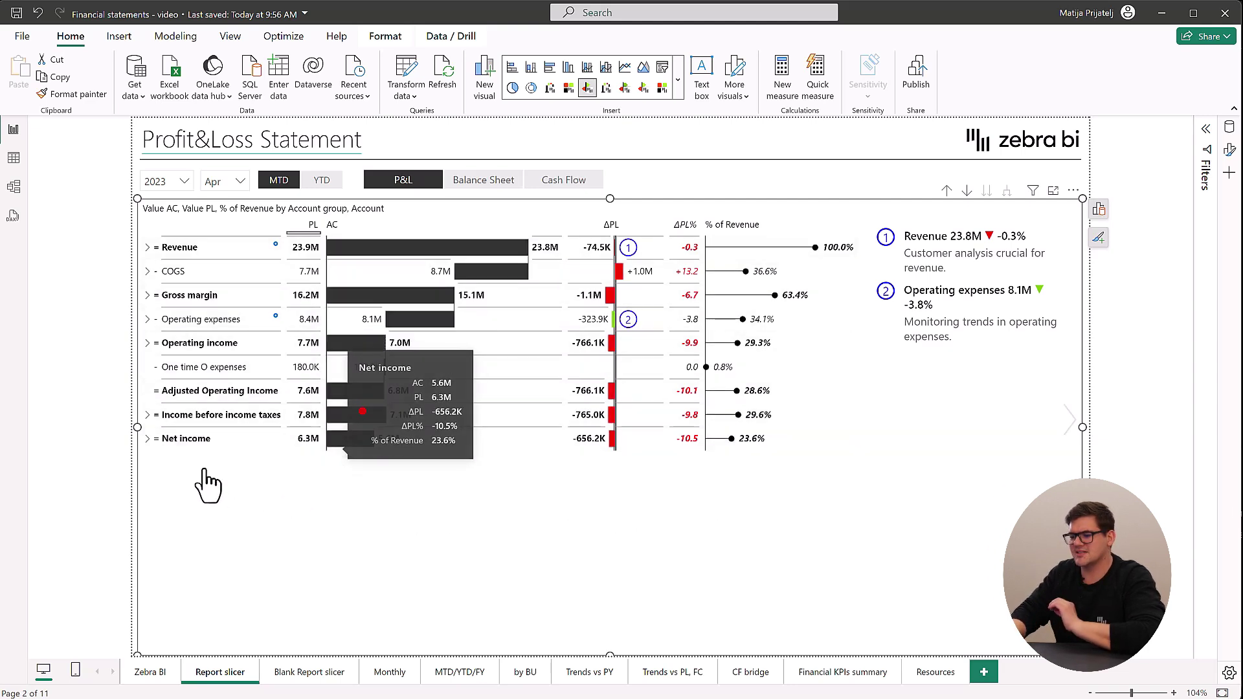
Expand Income before income taxes, Operating income, Operating expenses, COGS and Revenue to their accounts.
click(147, 417)
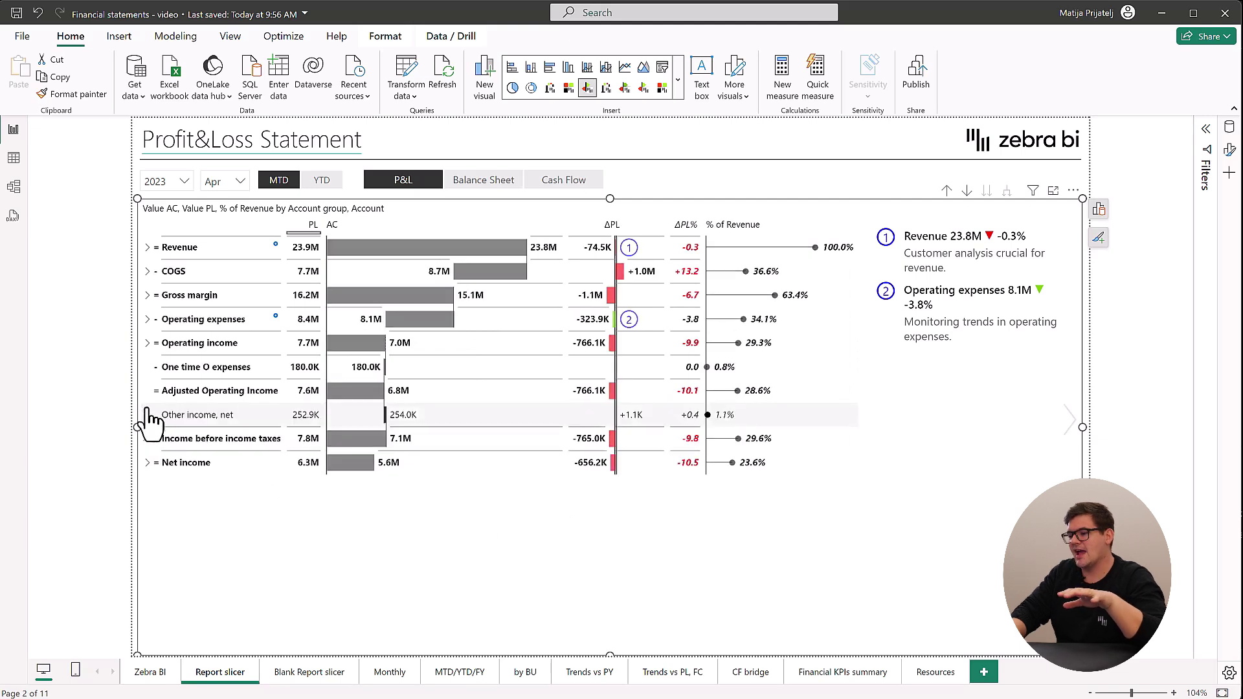
click(147, 346)
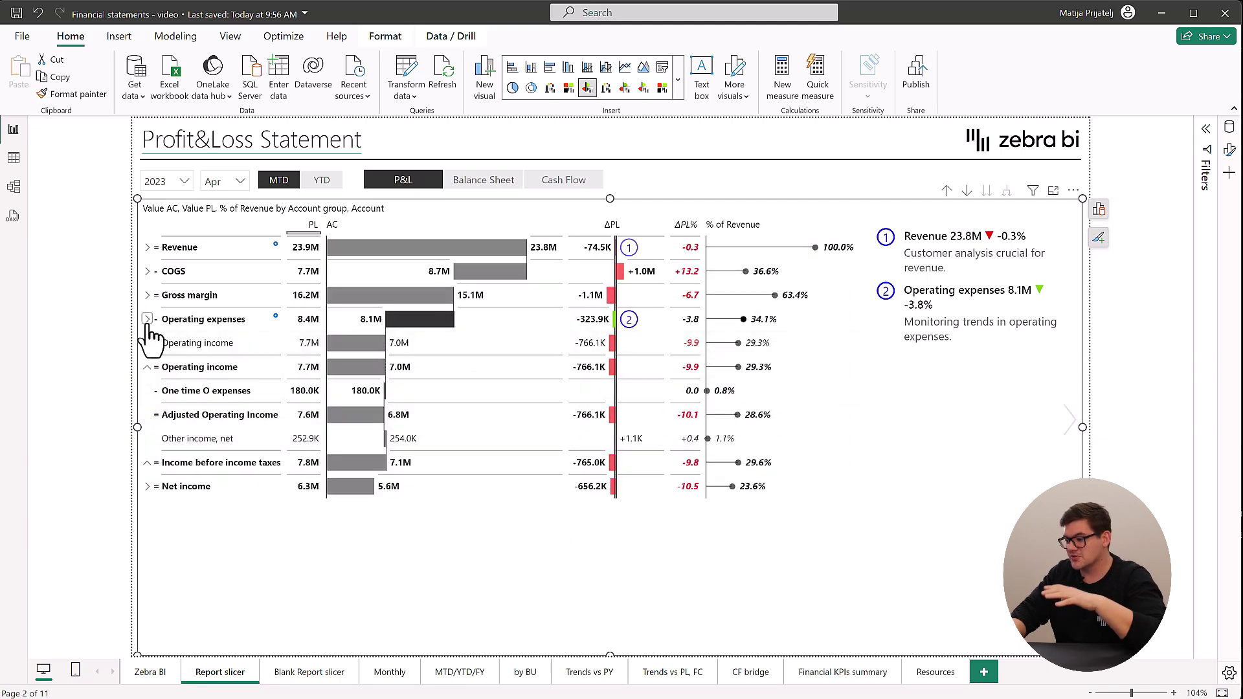
click(147, 320)
click(147, 271)
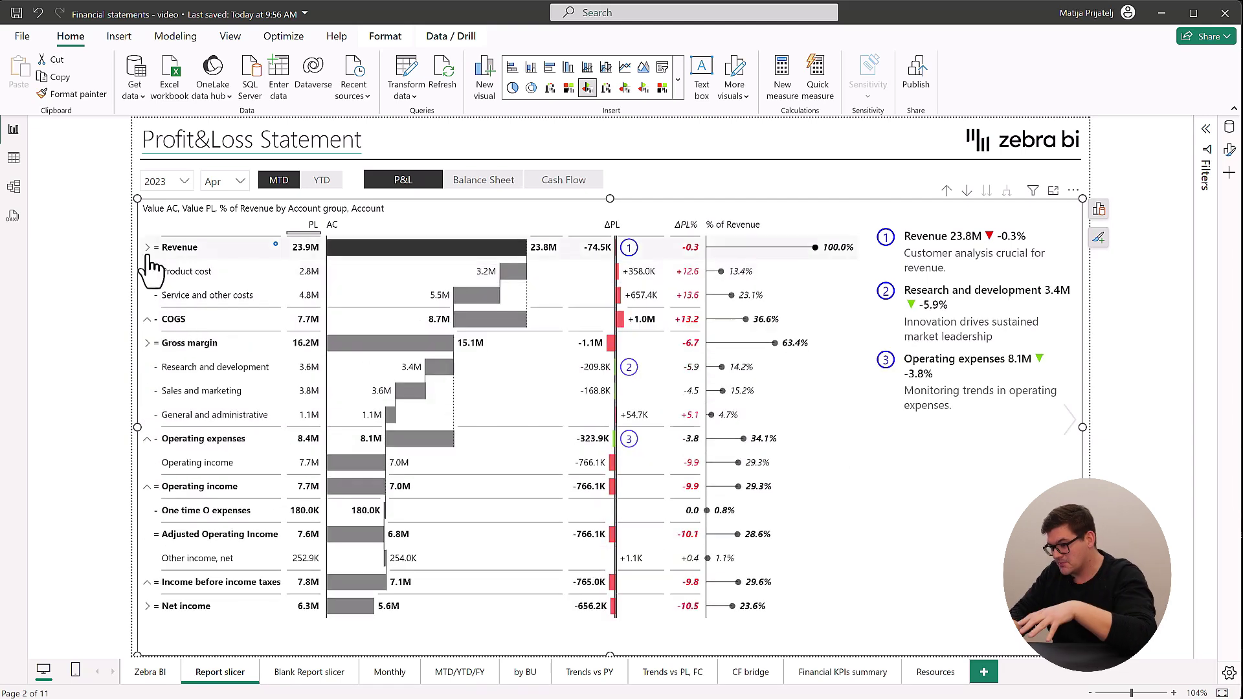
click(148, 248)
click(148, 248)
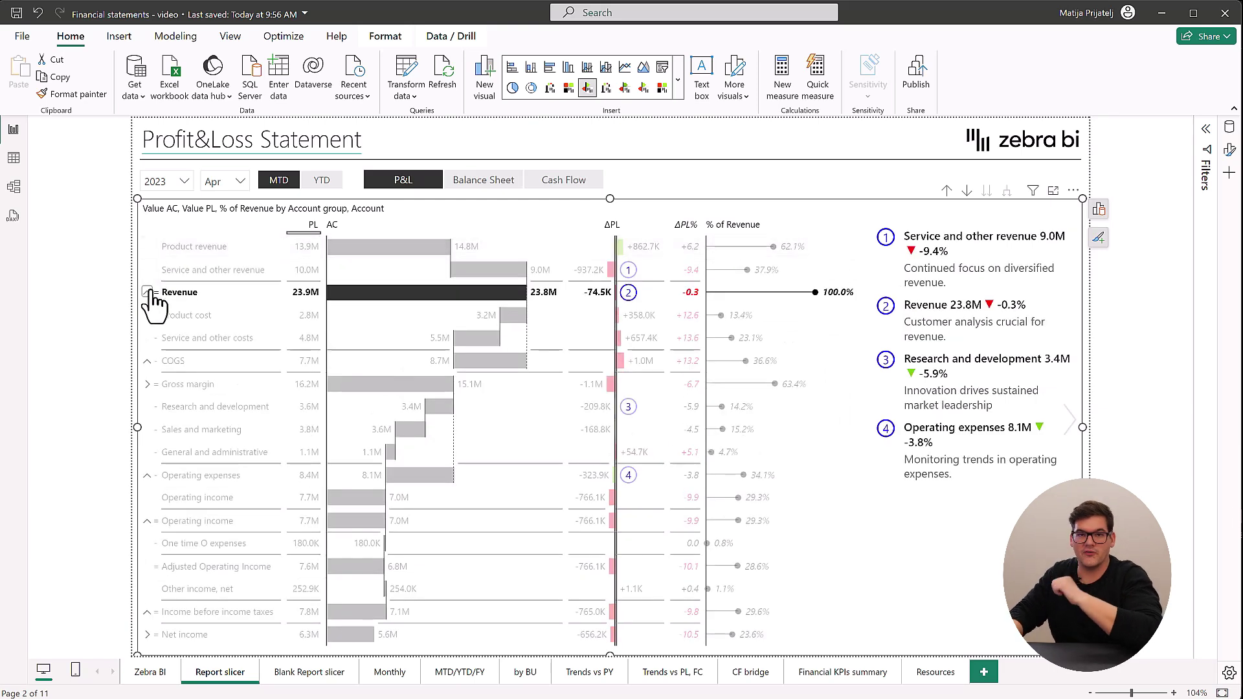
click(174, 293)
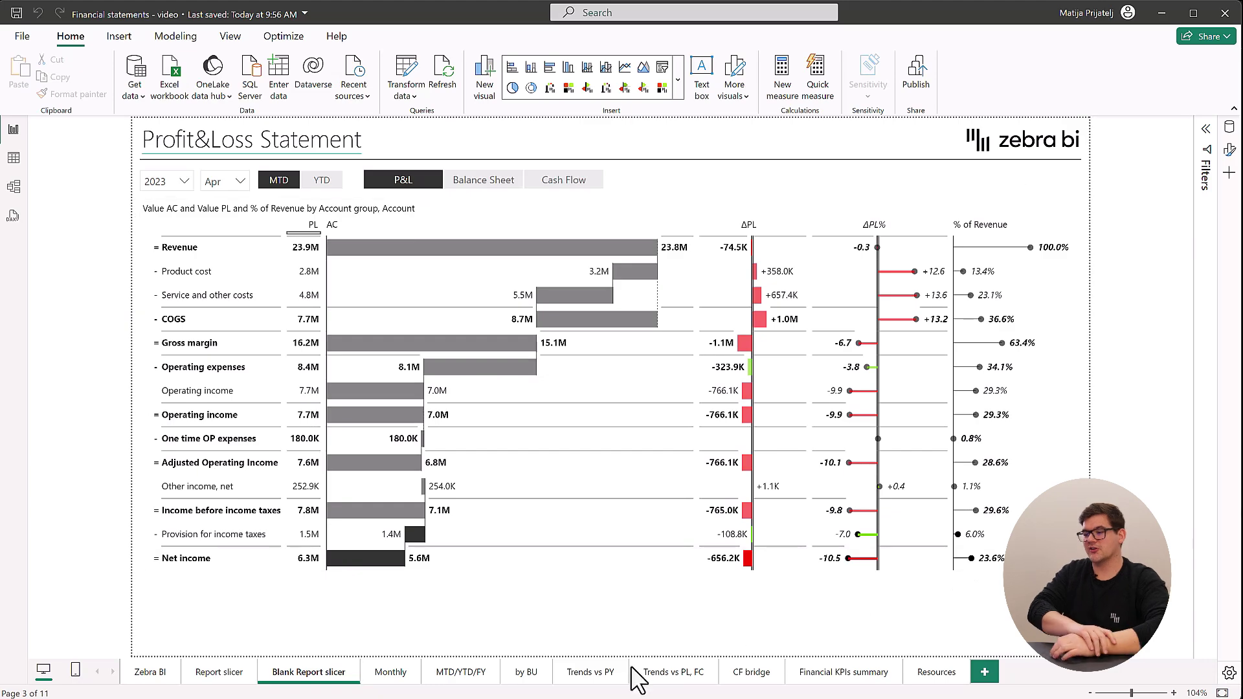
key(alt+Tab)
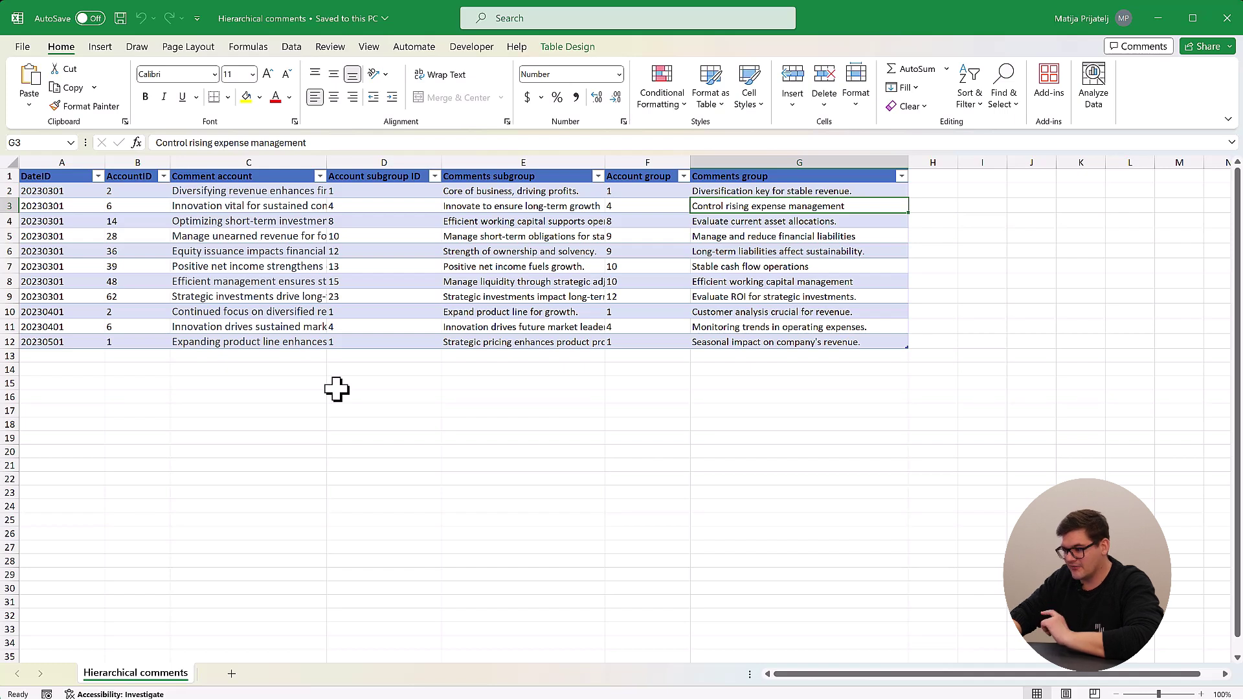
drag(147, 206, 145, 313)
drag(379, 221, 406, 295)
drag(622, 221, 648, 293)
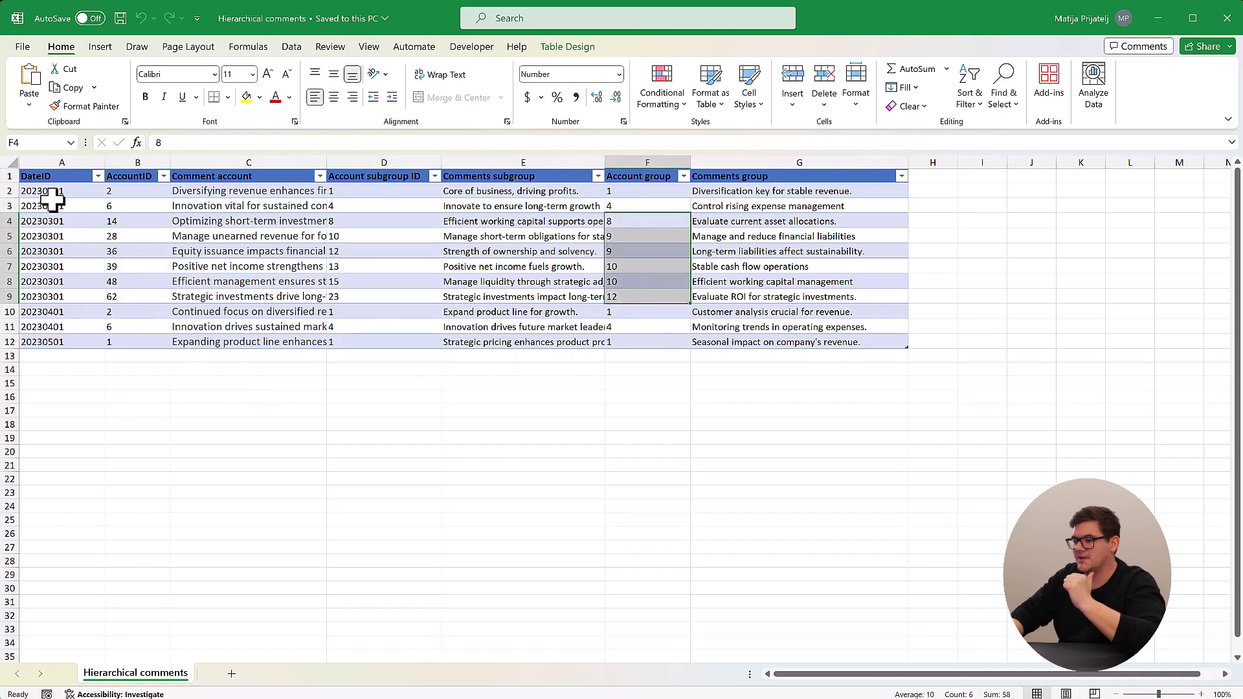
drag(53, 177, 36, 335)
click(29, 337)
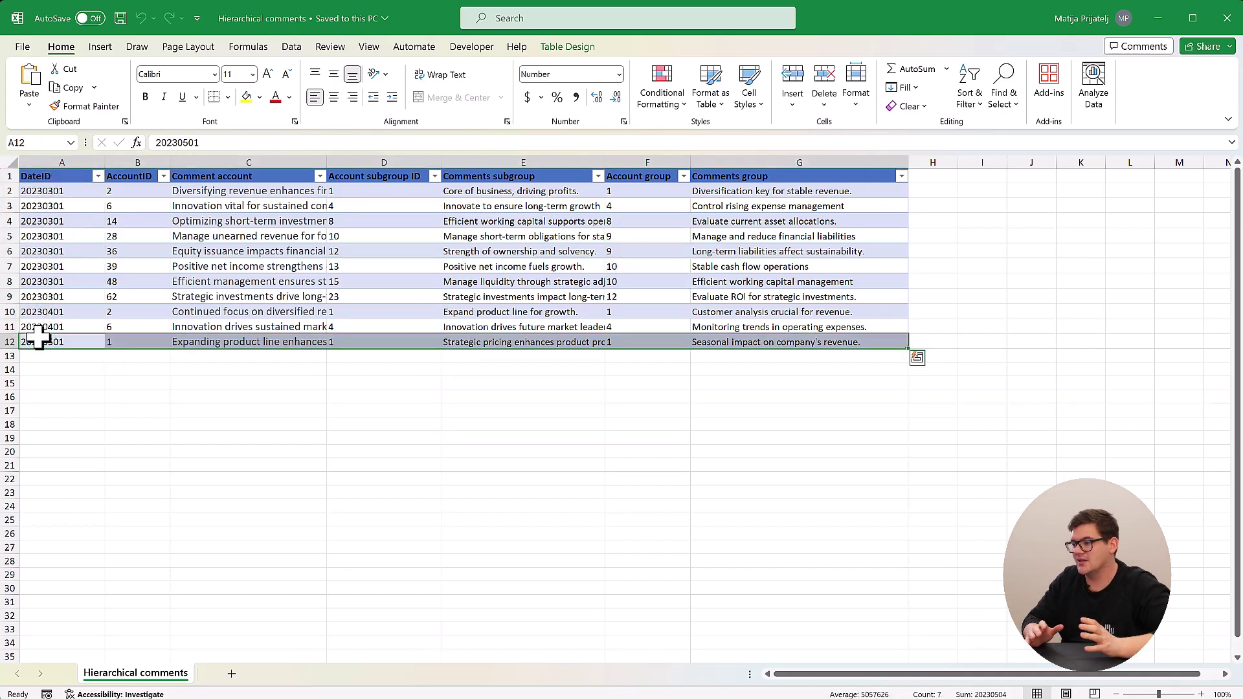
click(42, 342)
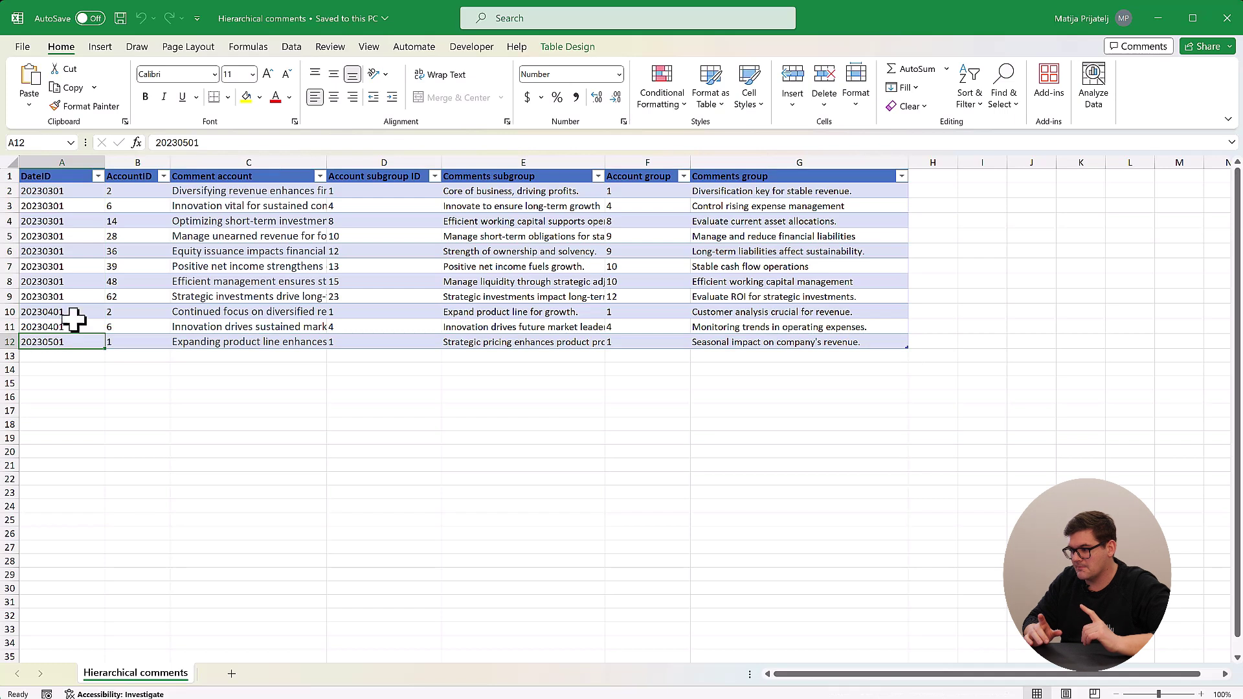
drag(244, 205, 278, 262)
drag(492, 204, 493, 281)
drag(735, 204, 735, 279)
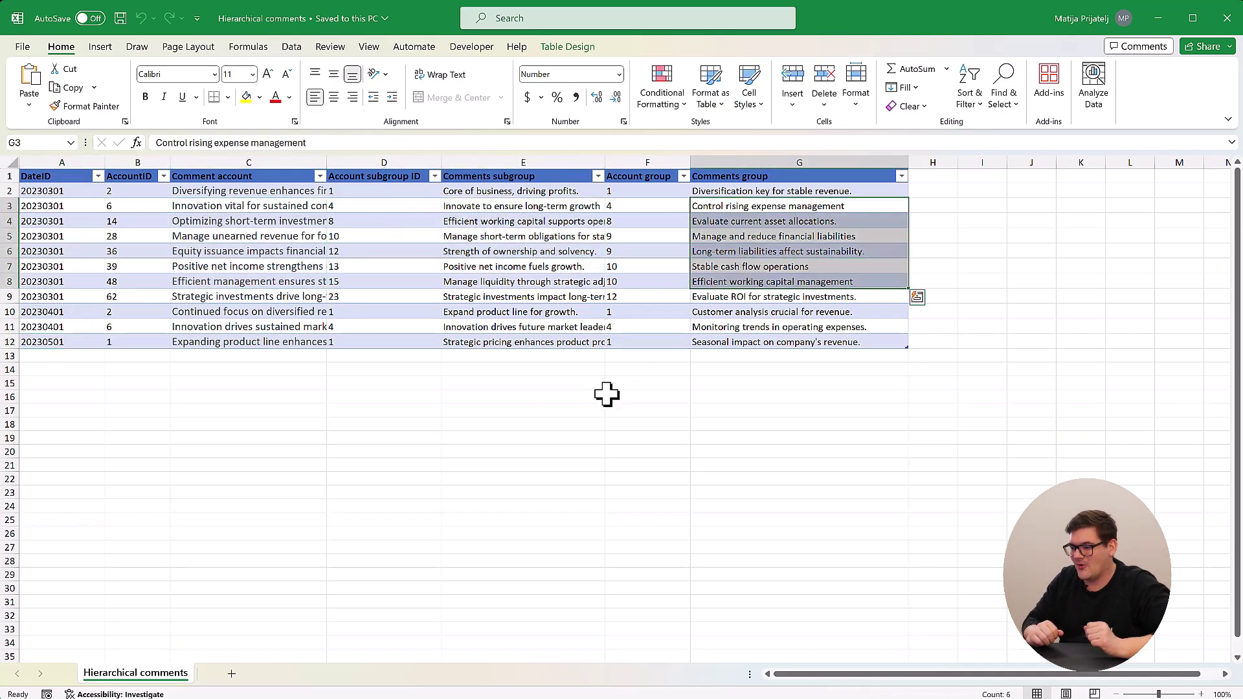
click(537, 398)
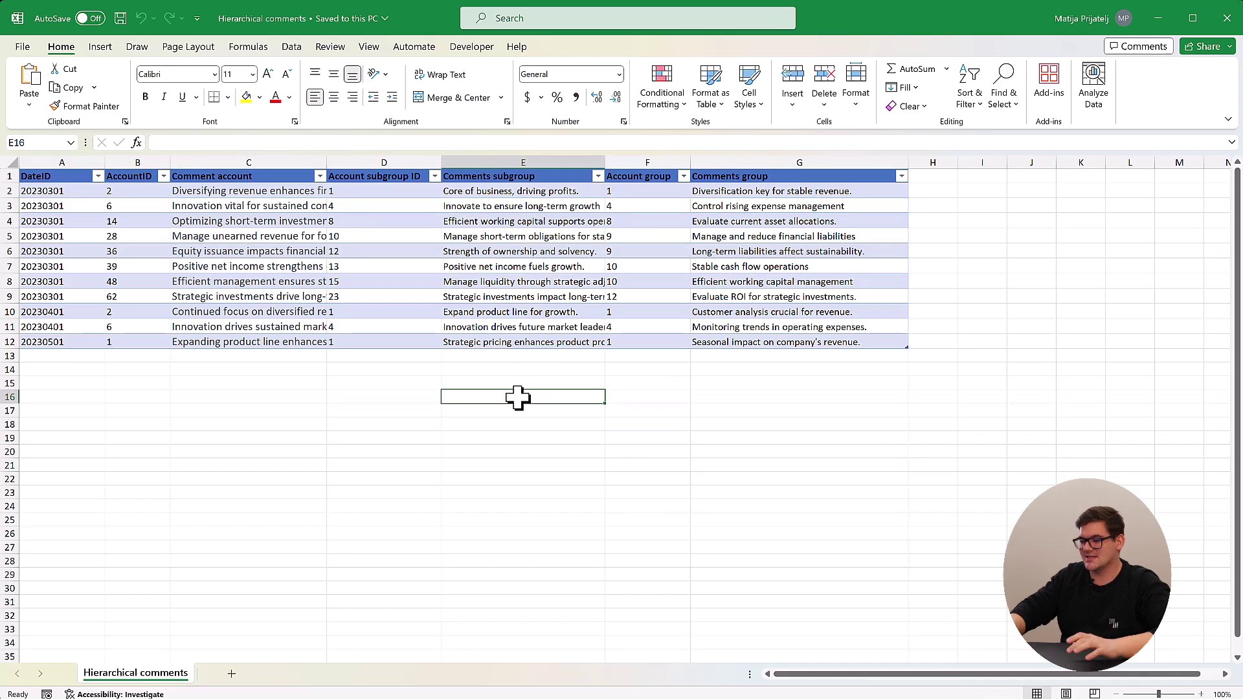
mouse_move(444, 680)
click(466, 651)
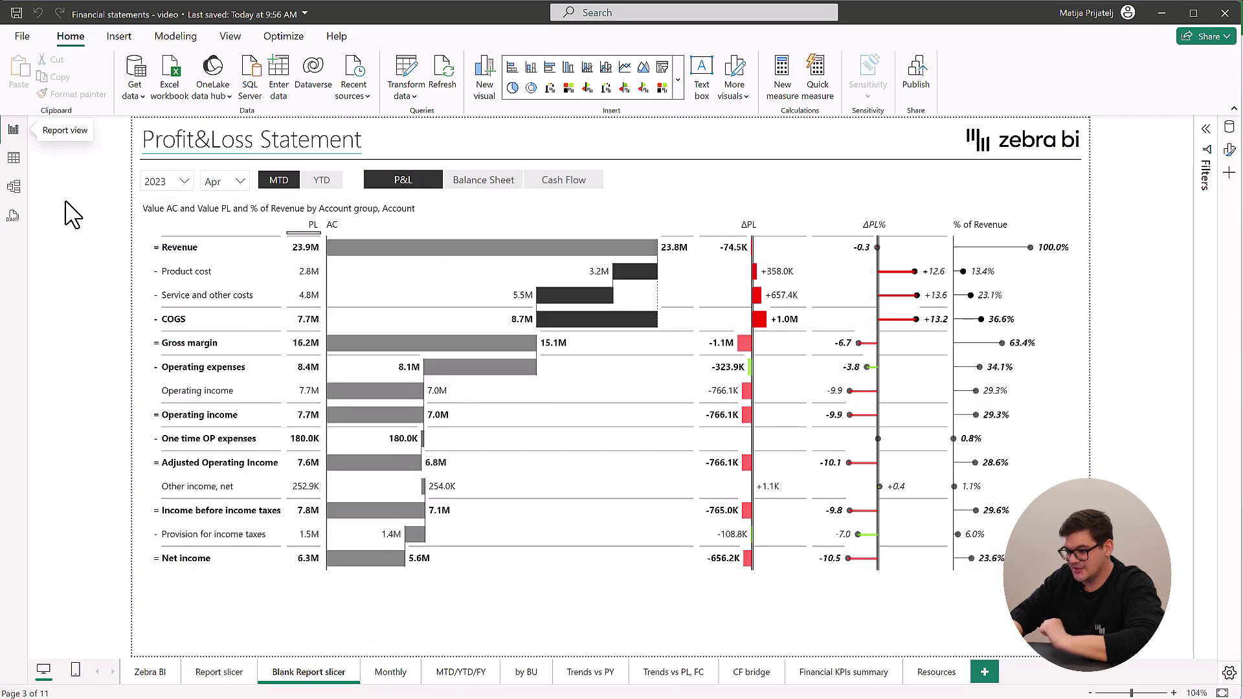
From the Model view, load Table1 from Hierarchical comments.xlsx.
click(14, 187)
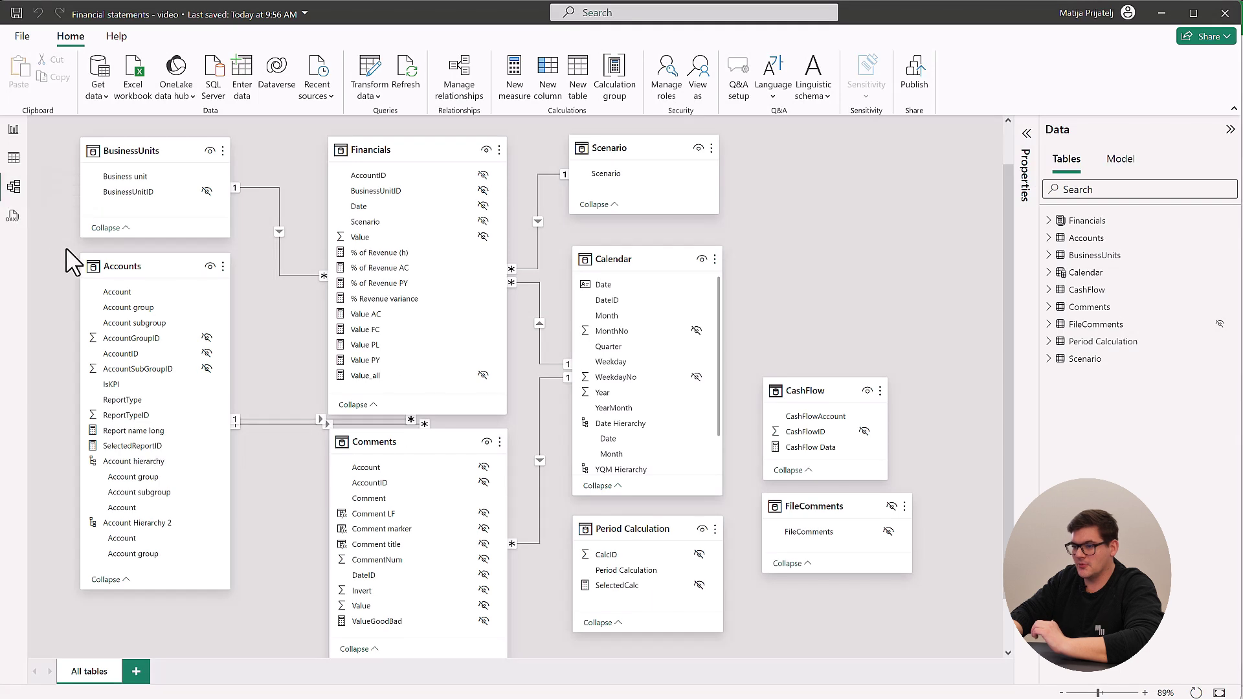
click(135, 82)
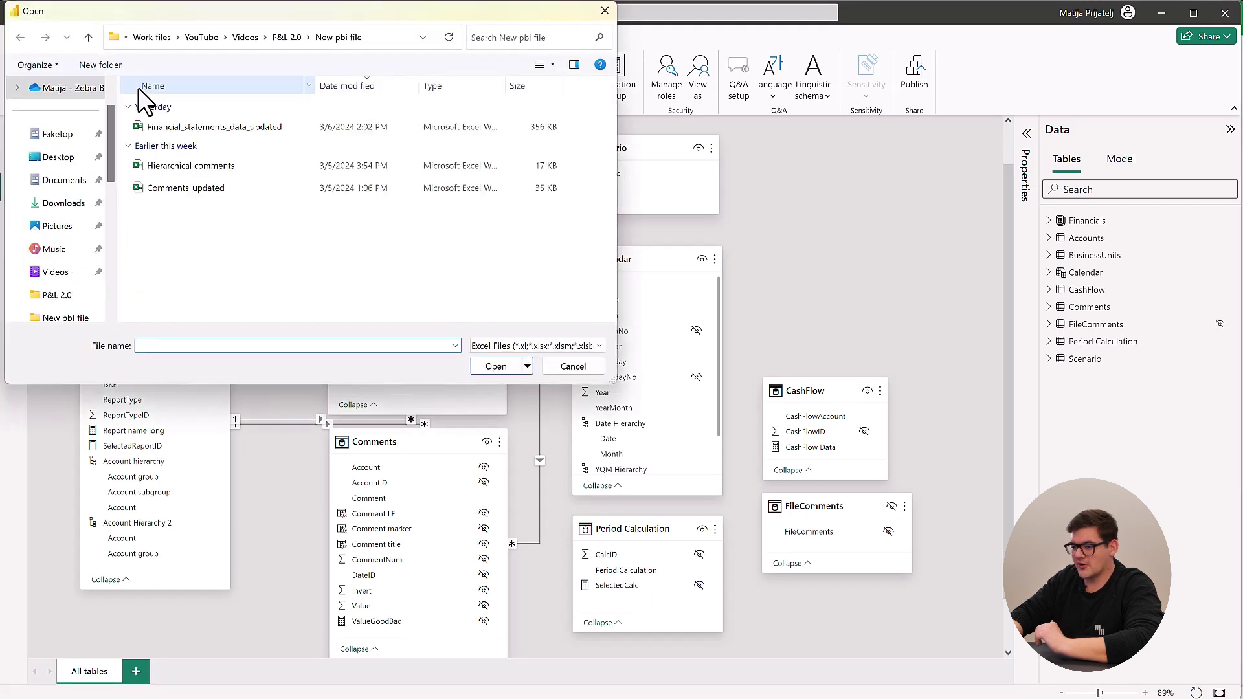
click(136, 166)
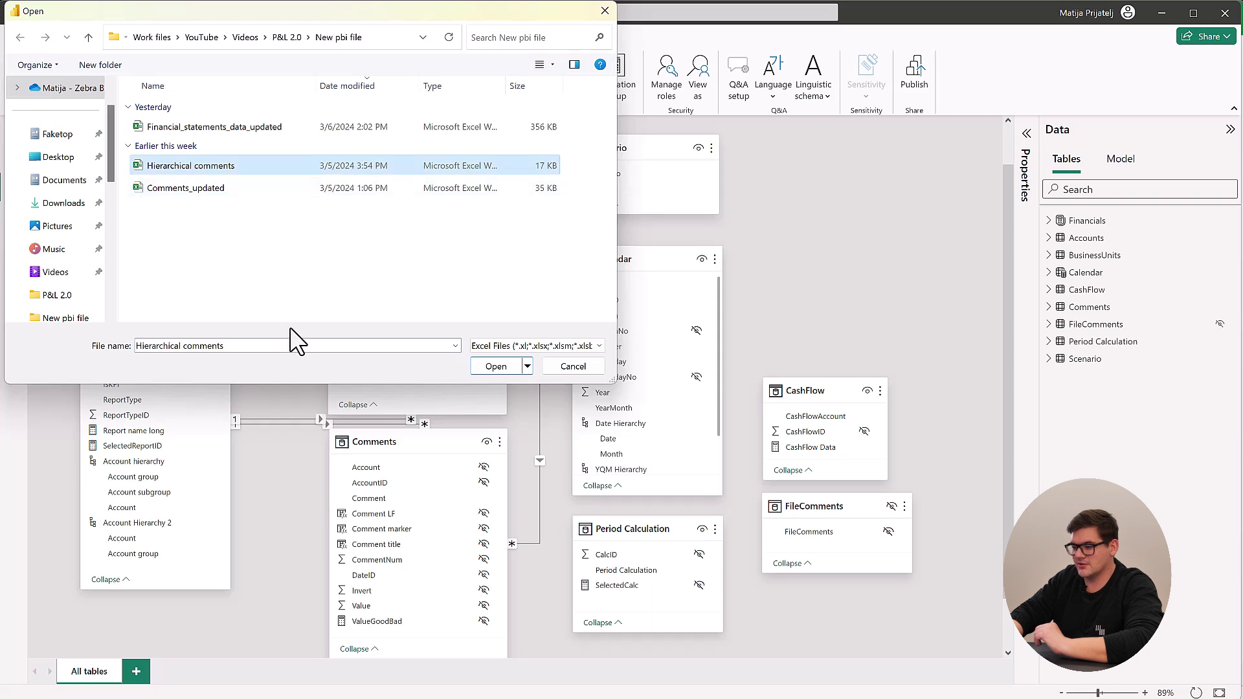
click(496, 367)
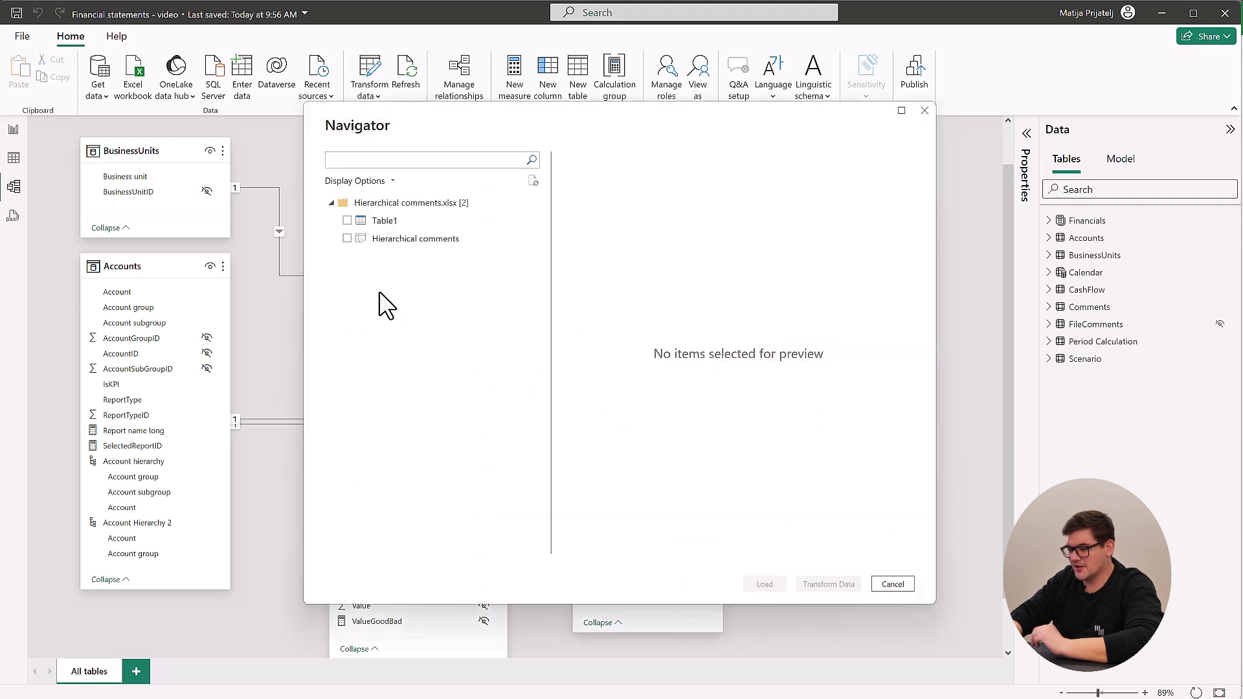
click(347, 221)
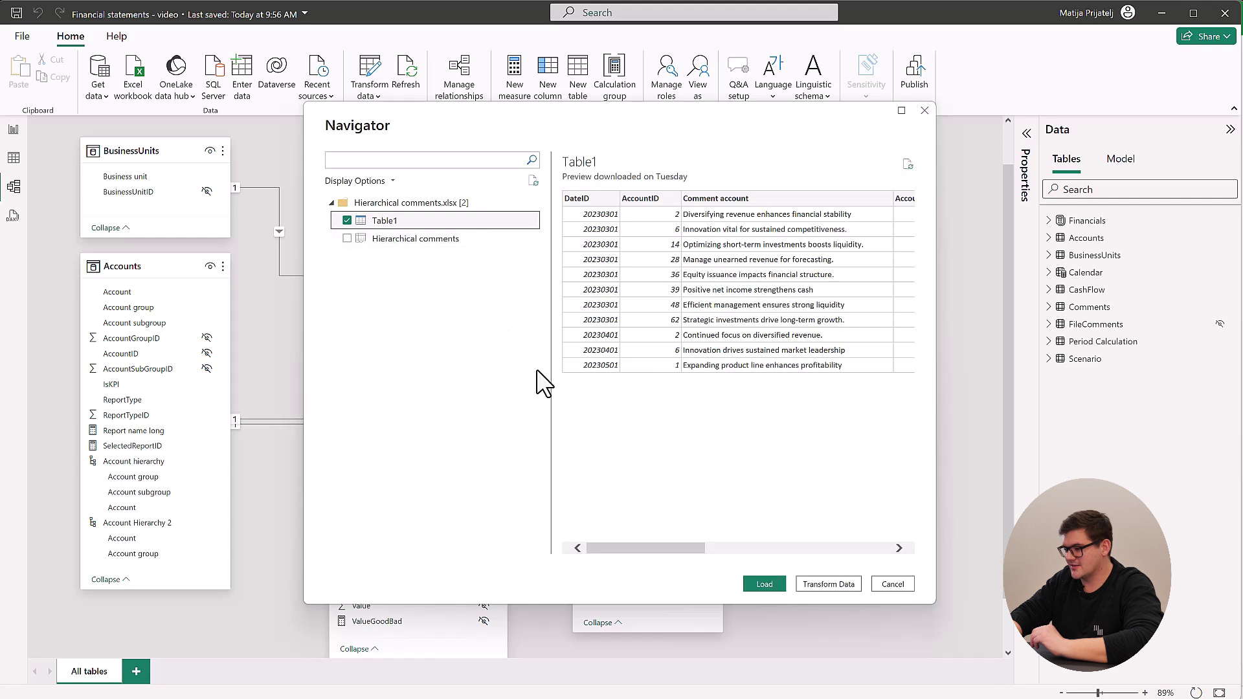
drag(644, 549, 854, 546)
click(770, 583)
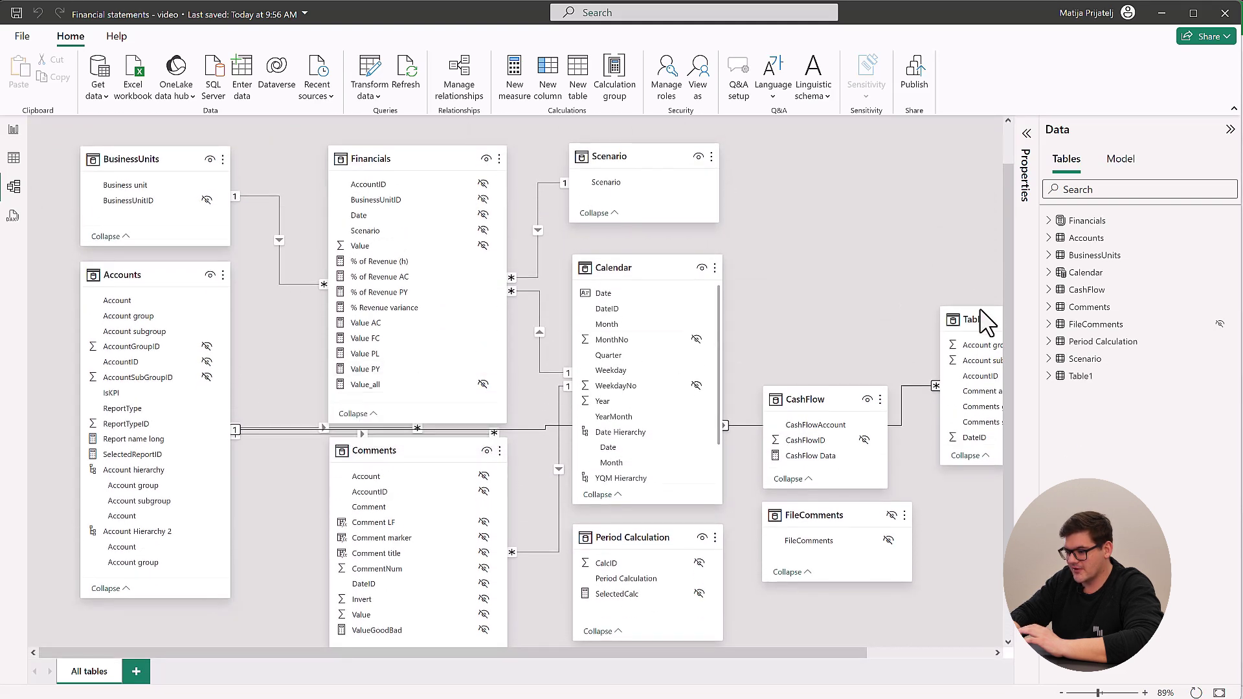
Relate Calendar[DateID] to Table1[DateID] in the model diagram.
scroll(973, 311, down, 1)
drag(985, 242, 392, 623)
scroll(440, 557, down, 2)
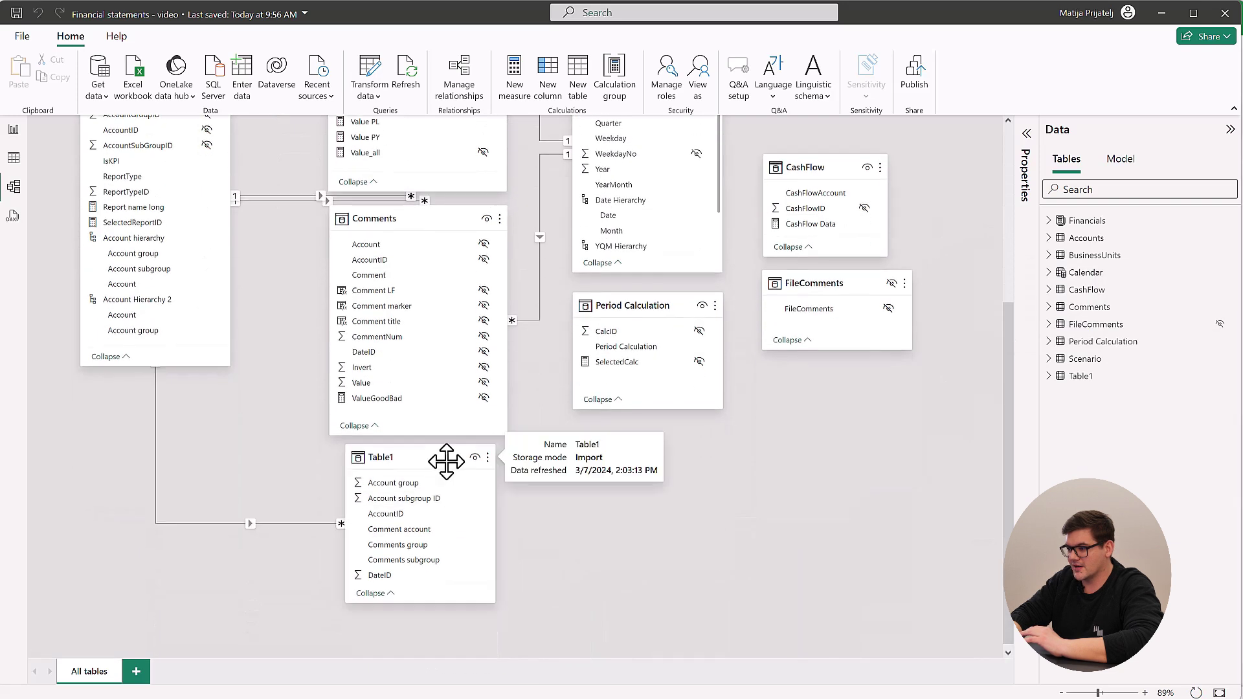
scroll(447, 461, down, 2)
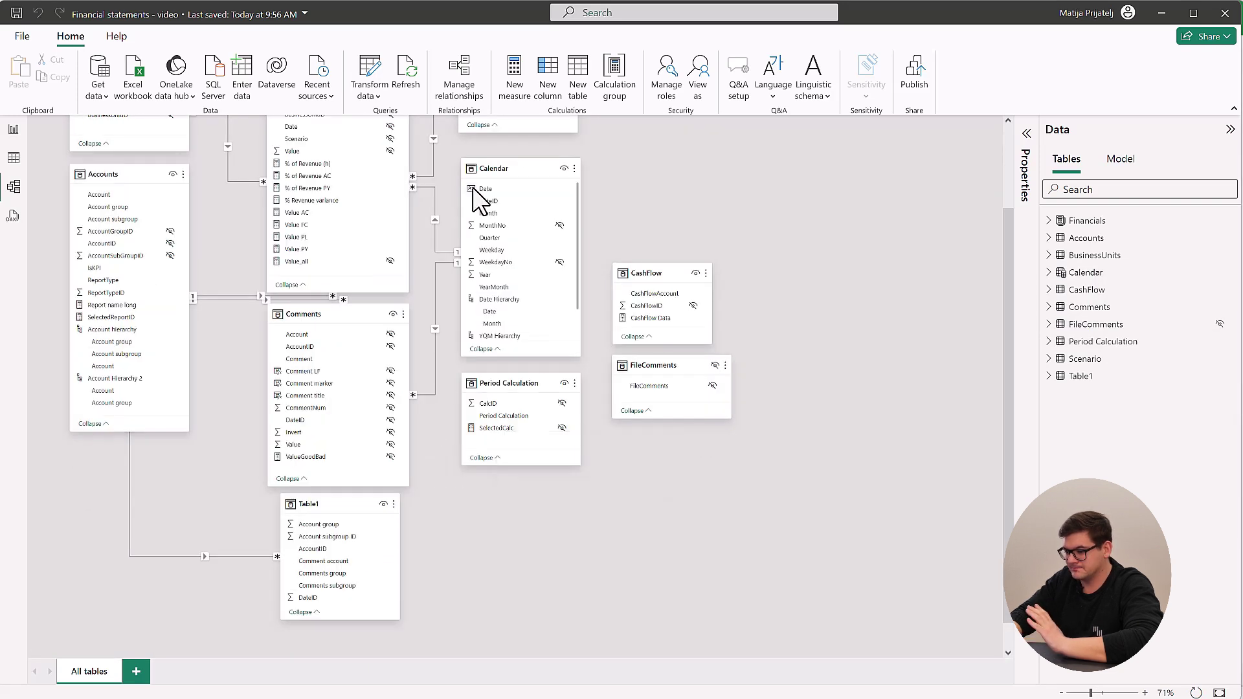
drag(497, 201, 343, 597)
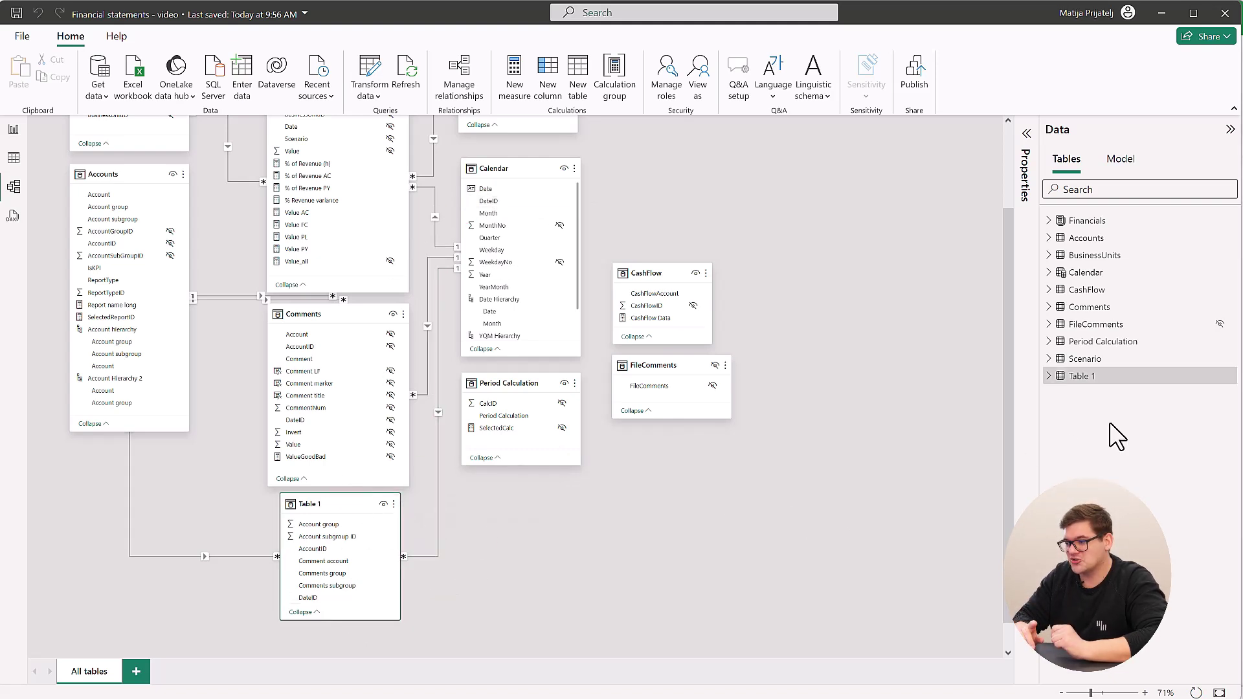
Rename Table 1 to Hierarchical_comments and expand its column list.
click(1227, 377)
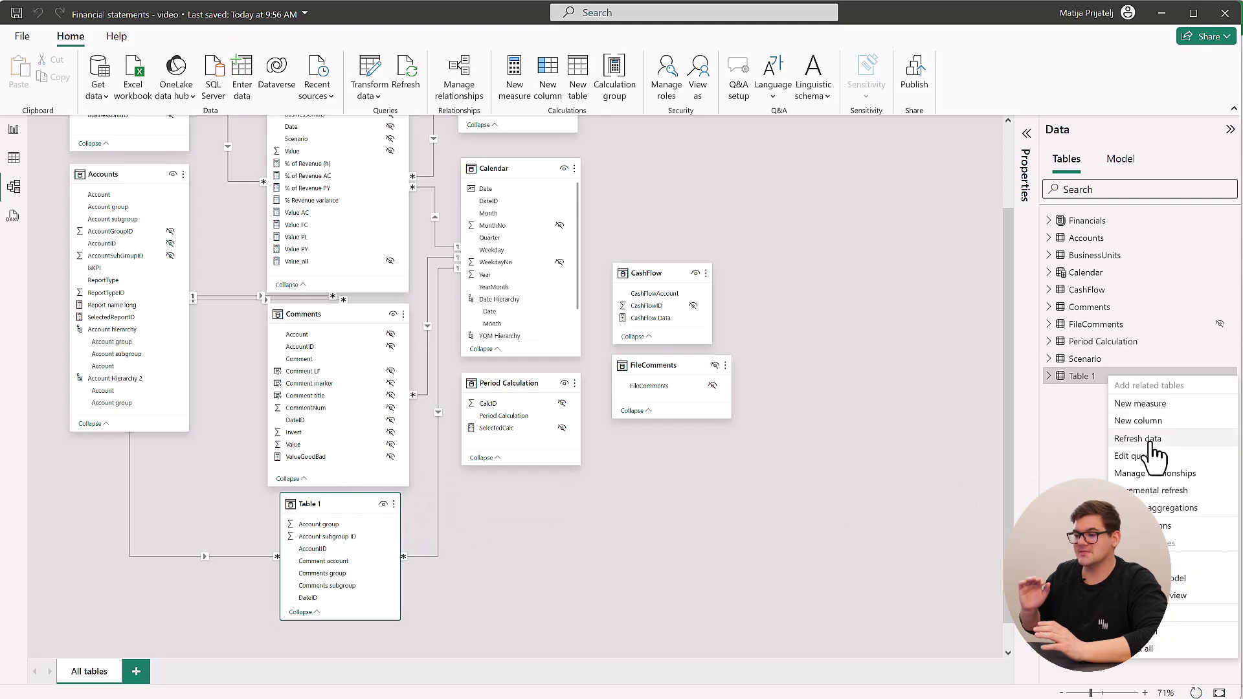
click(1150, 561)
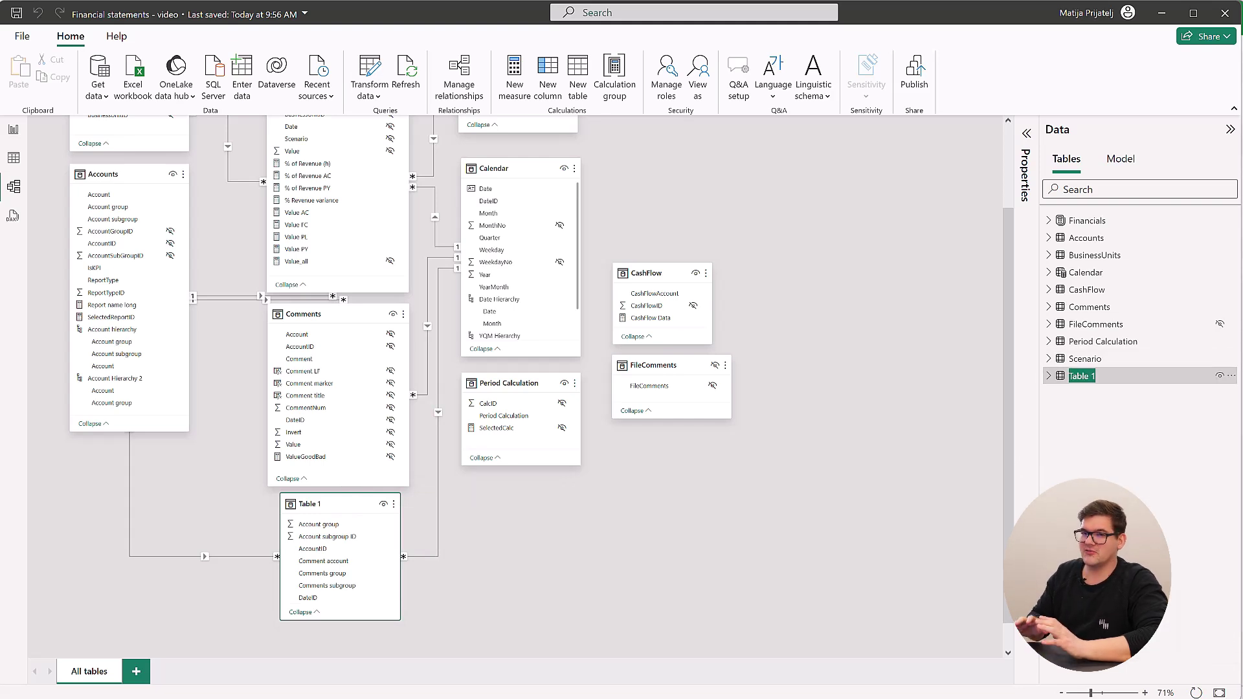
text(H)
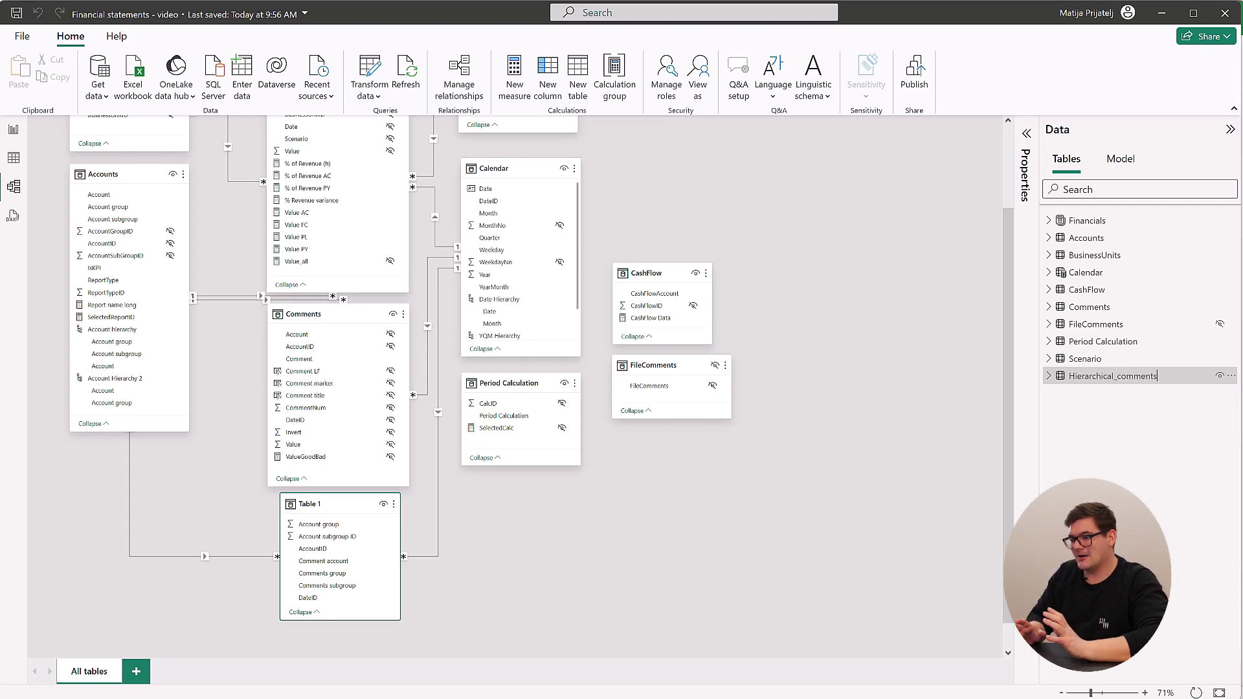
text(ierarchical_comments)
key(Return)
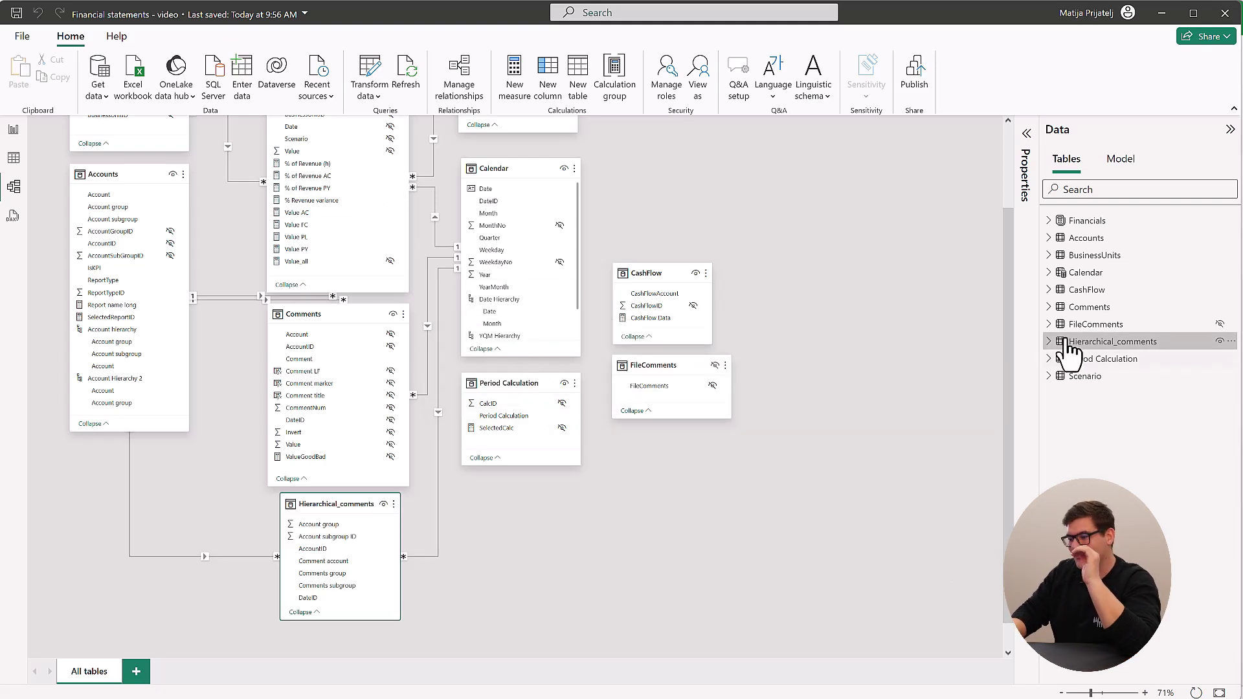
click(1050, 342)
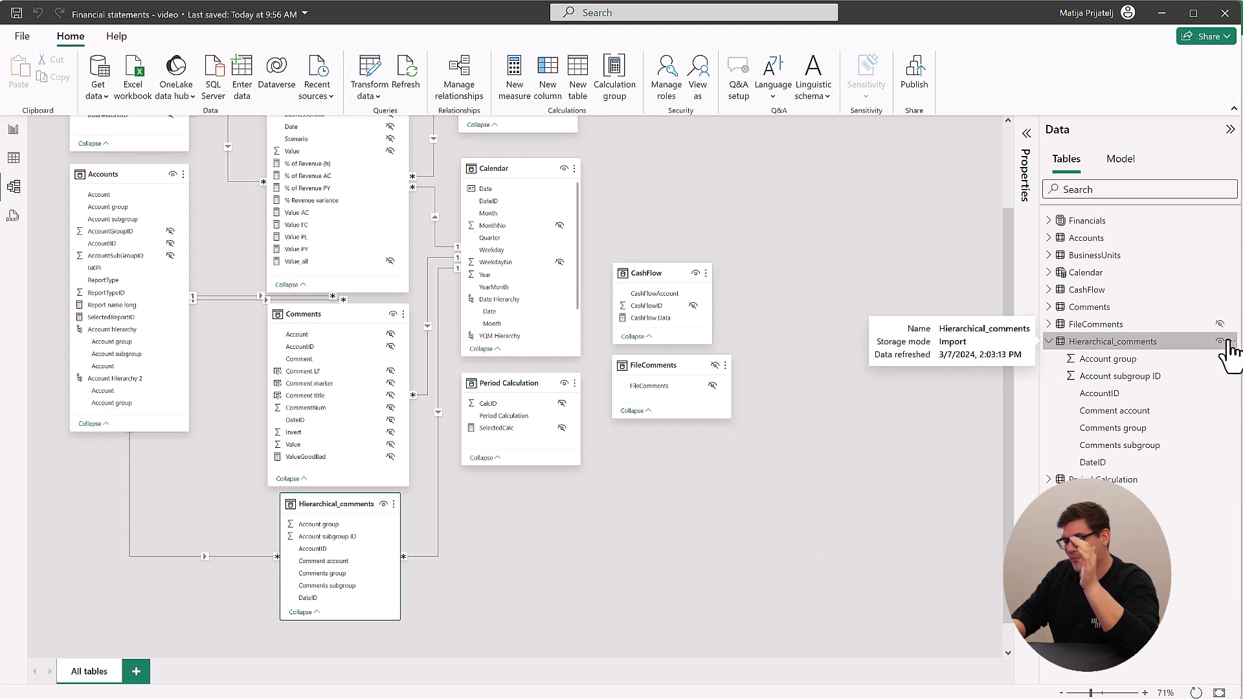
click(1232, 342)
Create the Comments measure all levels measure from the pasted ISINSCOPE/SELECTEDVALUE DAX formula.
key(Escape)
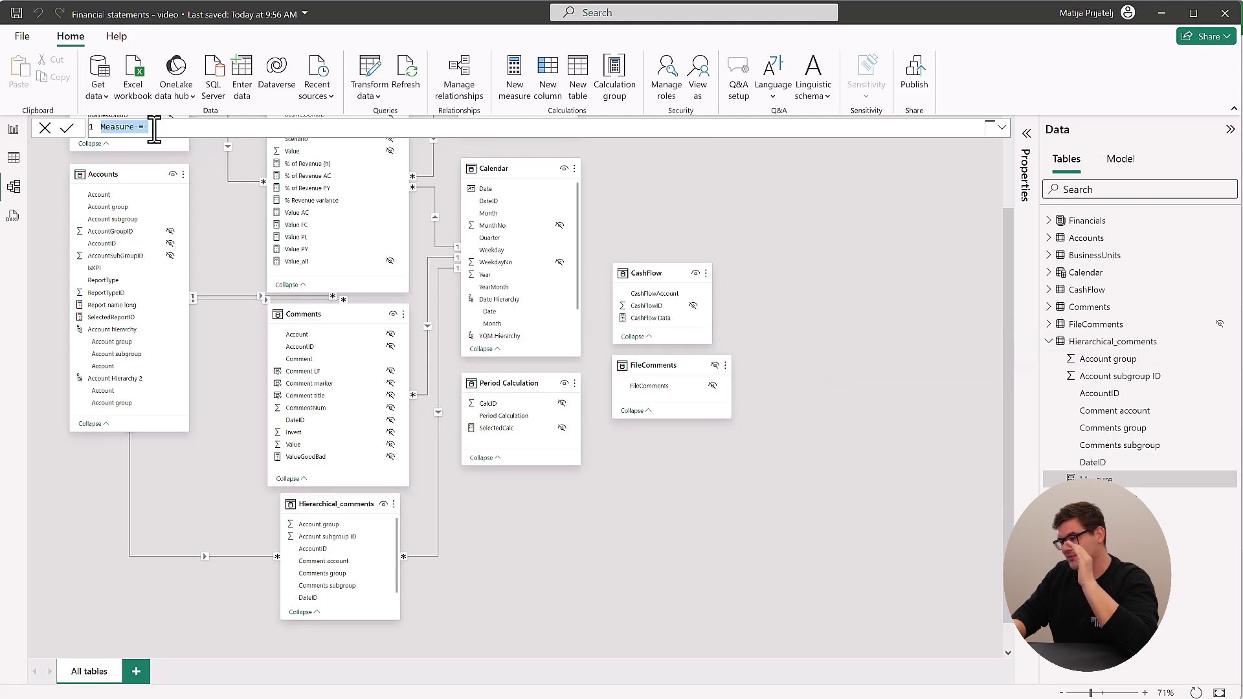
text(Comments measure all levels = VAR low =     ISINSCOPE ( Accounts[Account] ) -- the part where you determine the lowest level VAR mid =     ISINSCOPE ( Accounts[Account subgroup] ) -- the part where you determine the mid level VAR high =     ISINSCOPE ( Accounts[Account group] ) -- the part where you determine the highest level RETURN     IF (         low,         SELECTEDVALUE ( Hierarchical_comments[Comment account] ),         -- build up from bottom to top, starting at the lowest level and the comment column of this level to return         IF (             mid,             SELECTEDVALUE ( Hierarchical_comments[Comments subgroup]),             IF ( high, SELECTEDVALUE ( Hierarchical_comments[Comments group] ) )         )     ))
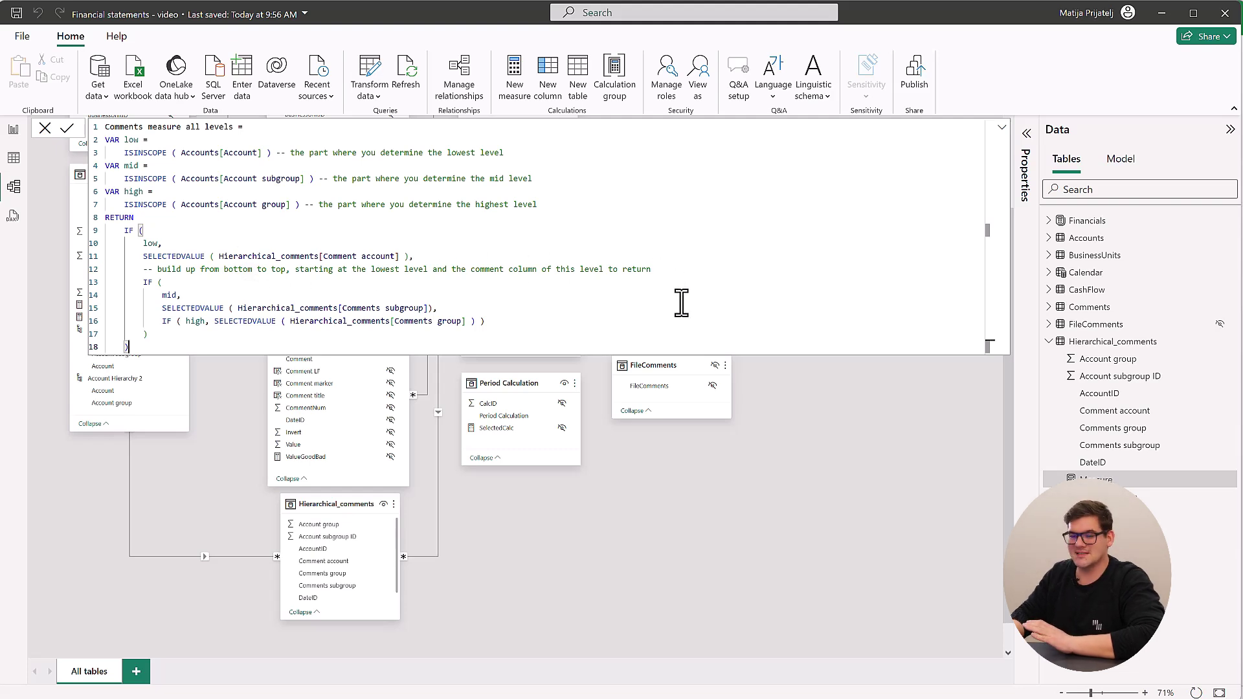
key(Return)
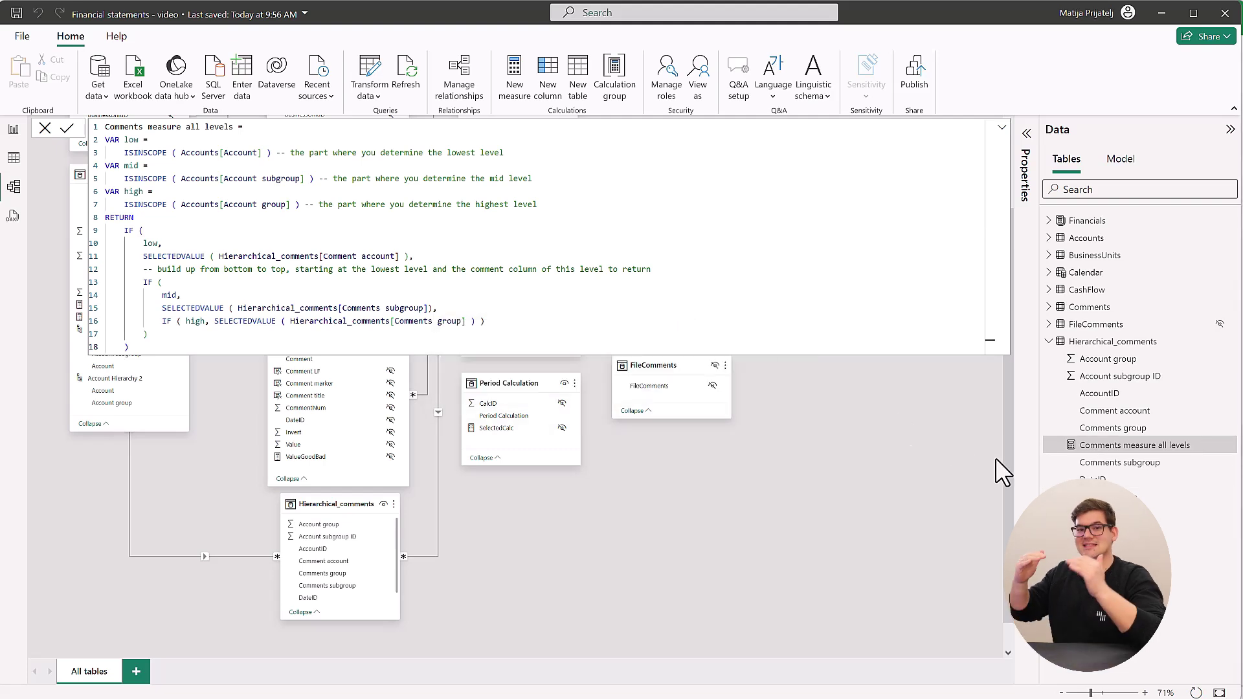
click(1052, 462)
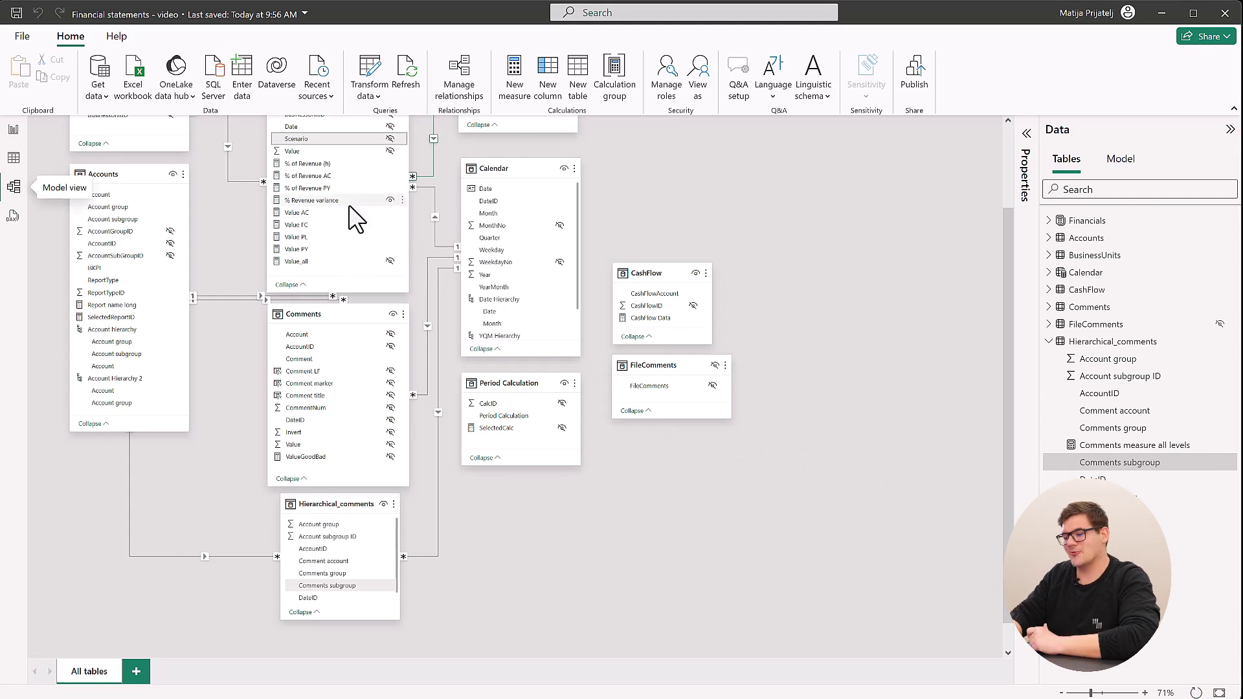
On the Profit&Loss page, turn on the P&L visual's comment box.
click(13, 133)
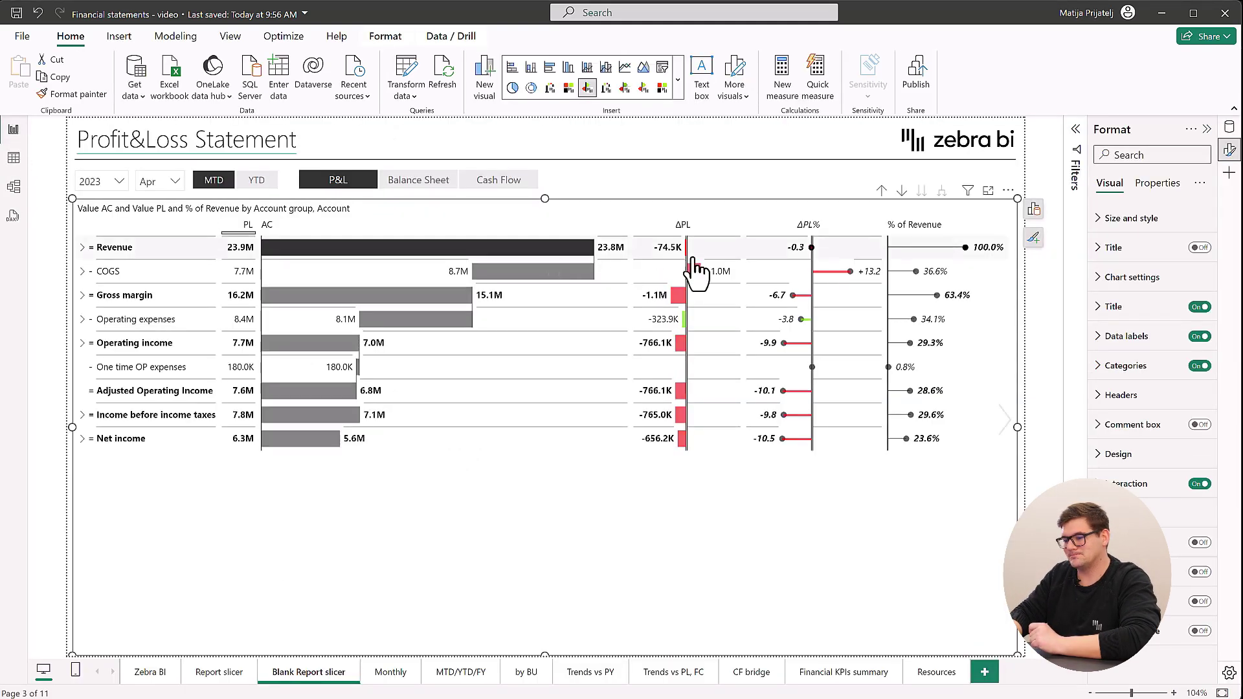
click(1034, 240)
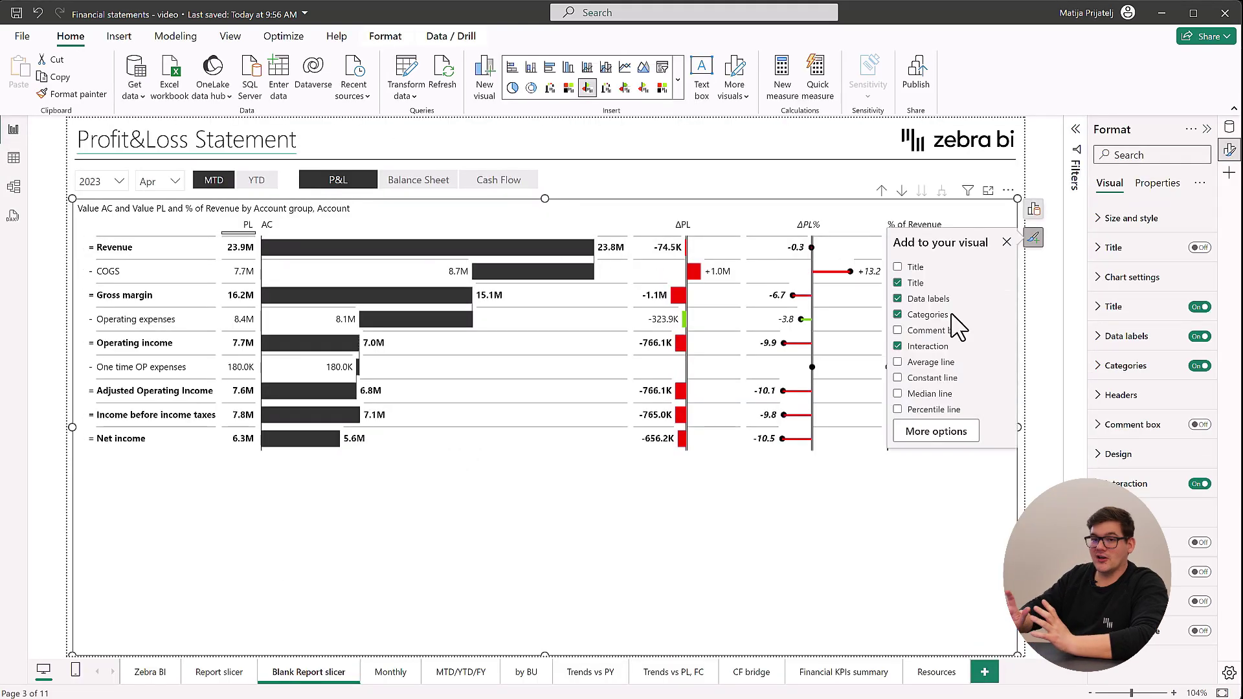
click(897, 331)
click(1007, 242)
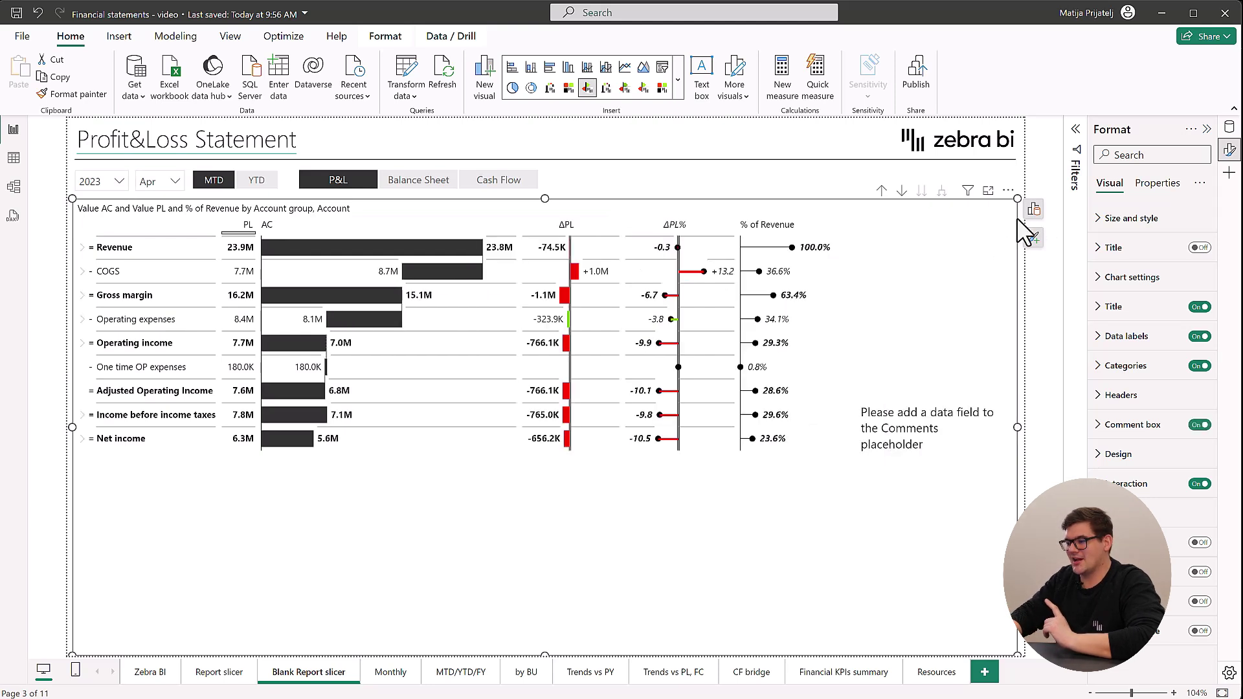
Put Hierarchical_comments' Comments measure all levels into the visual's Comments well.
click(1034, 209)
scroll(955, 527, down, 5)
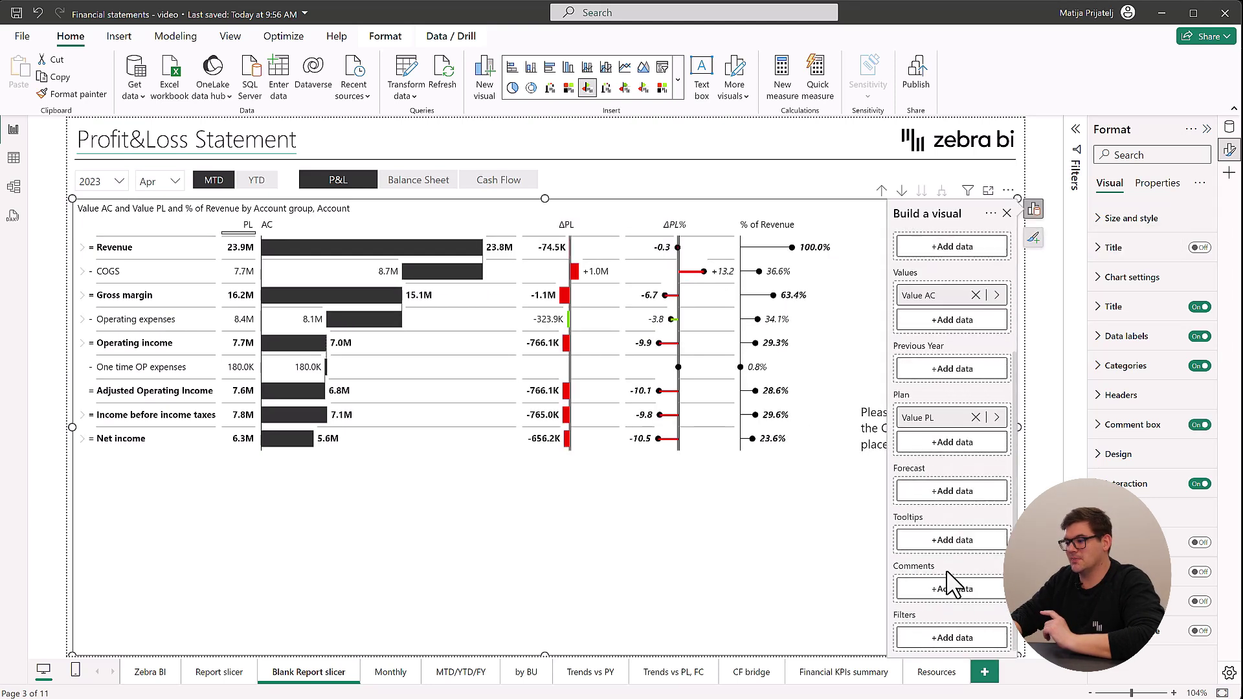
click(952, 589)
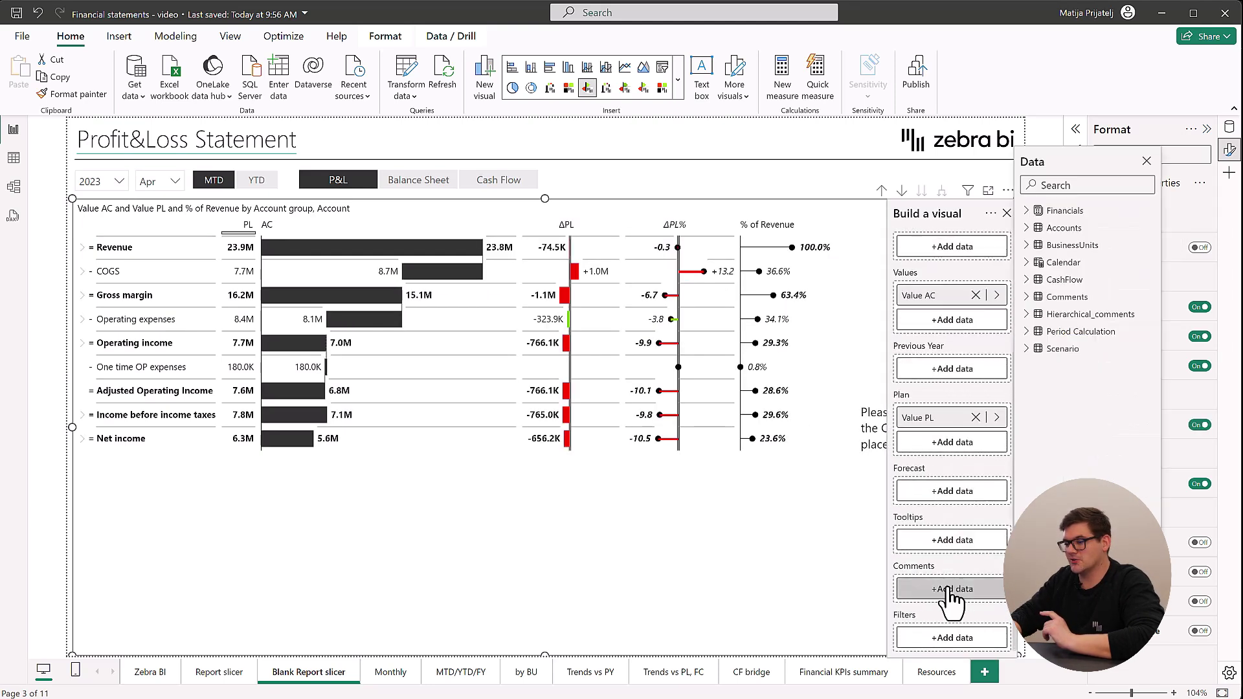
click(1047, 314)
click(1085, 421)
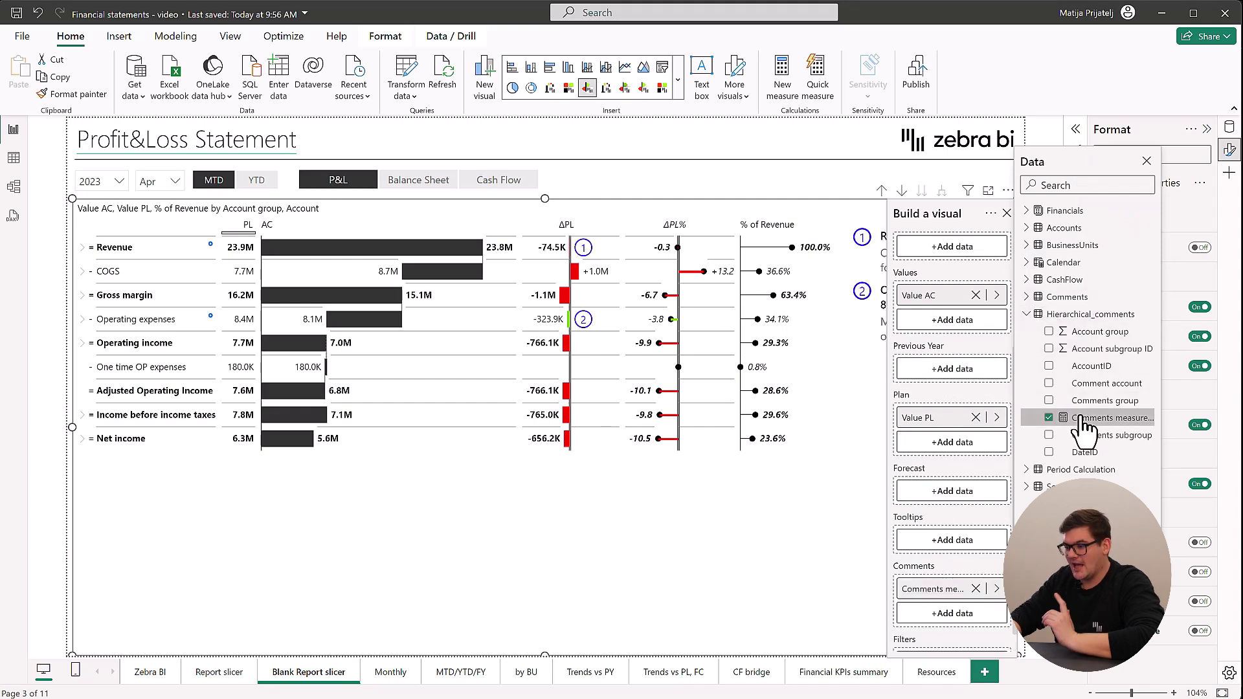
click(1007, 213)
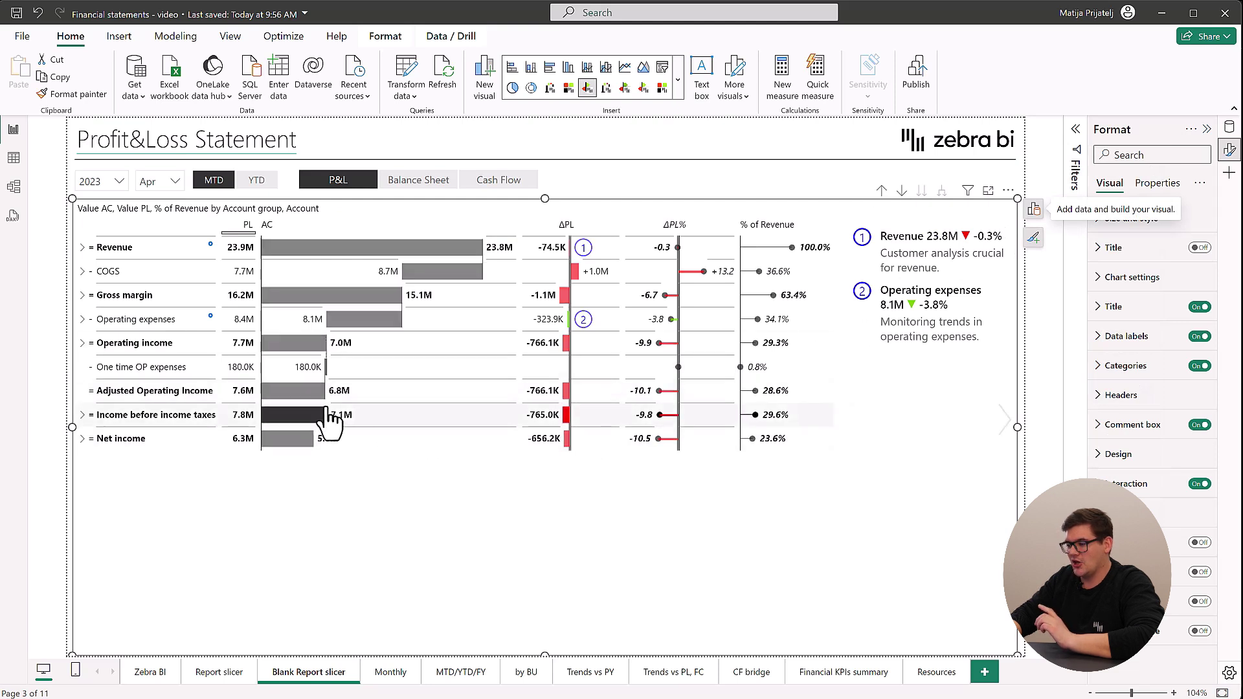
Expand Revenue and Operating expenses, revealing a comment on Research and development.
click(82, 247)
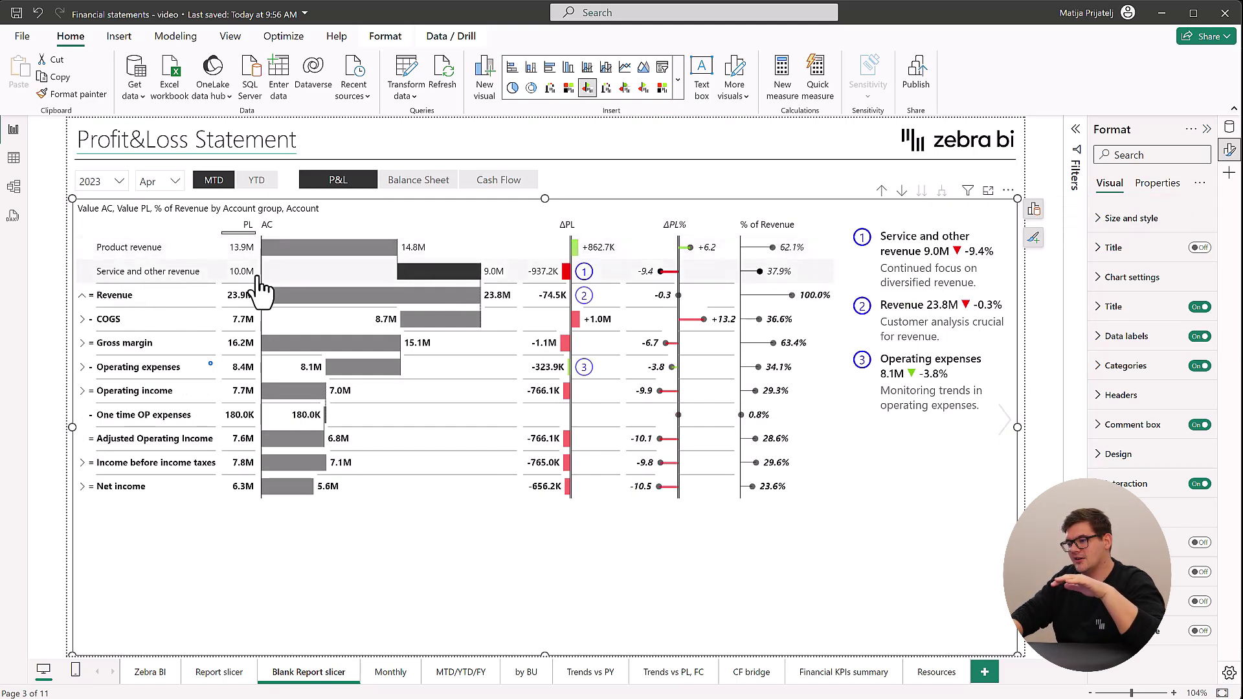
mouse_move(596, 278)
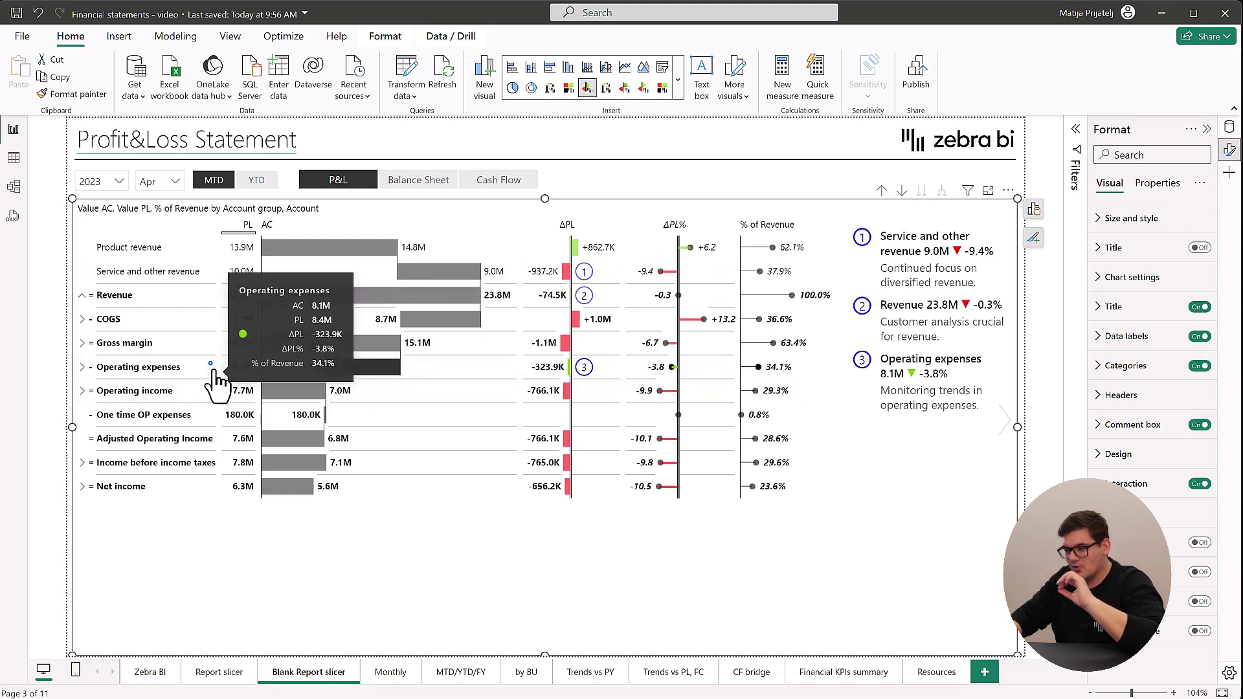
mouse_move(213, 380)
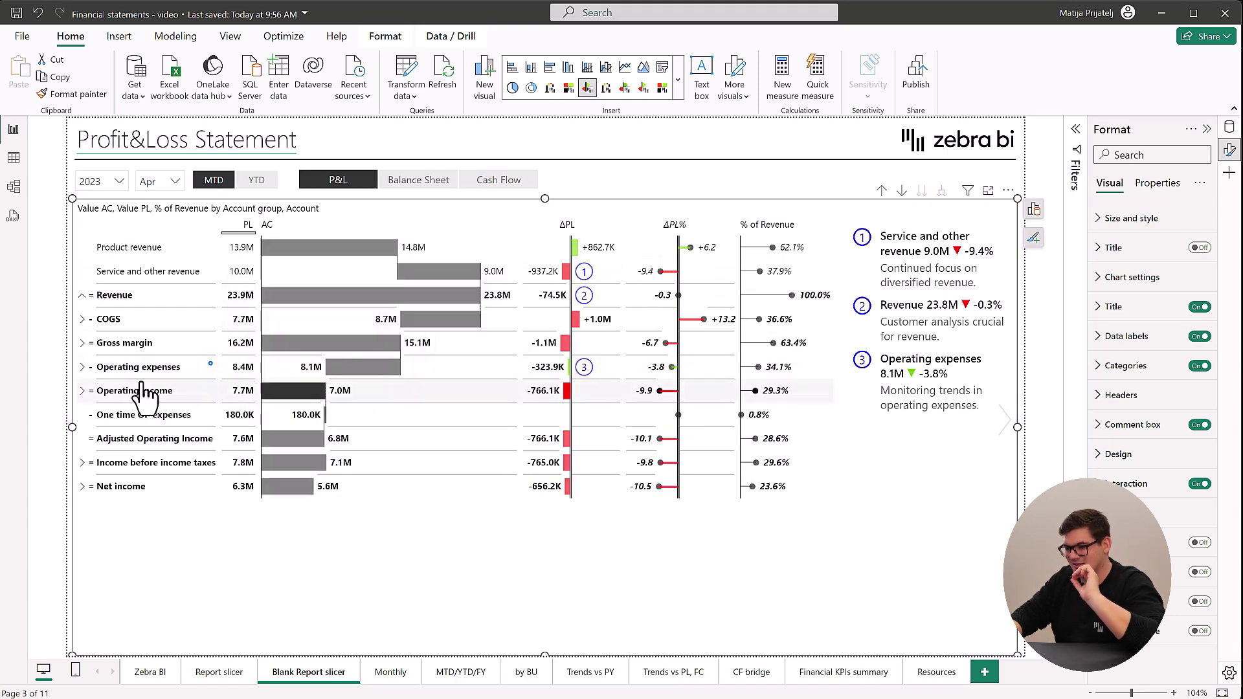
click(82, 368)
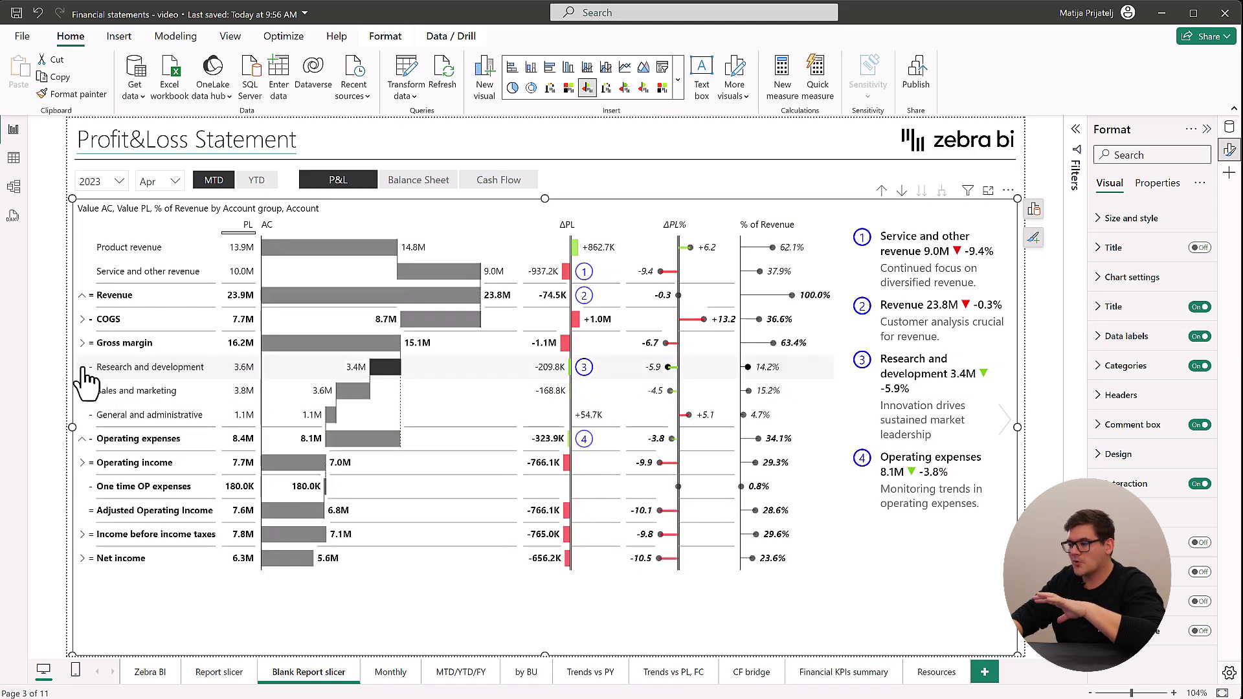
mouse_move(567, 383)
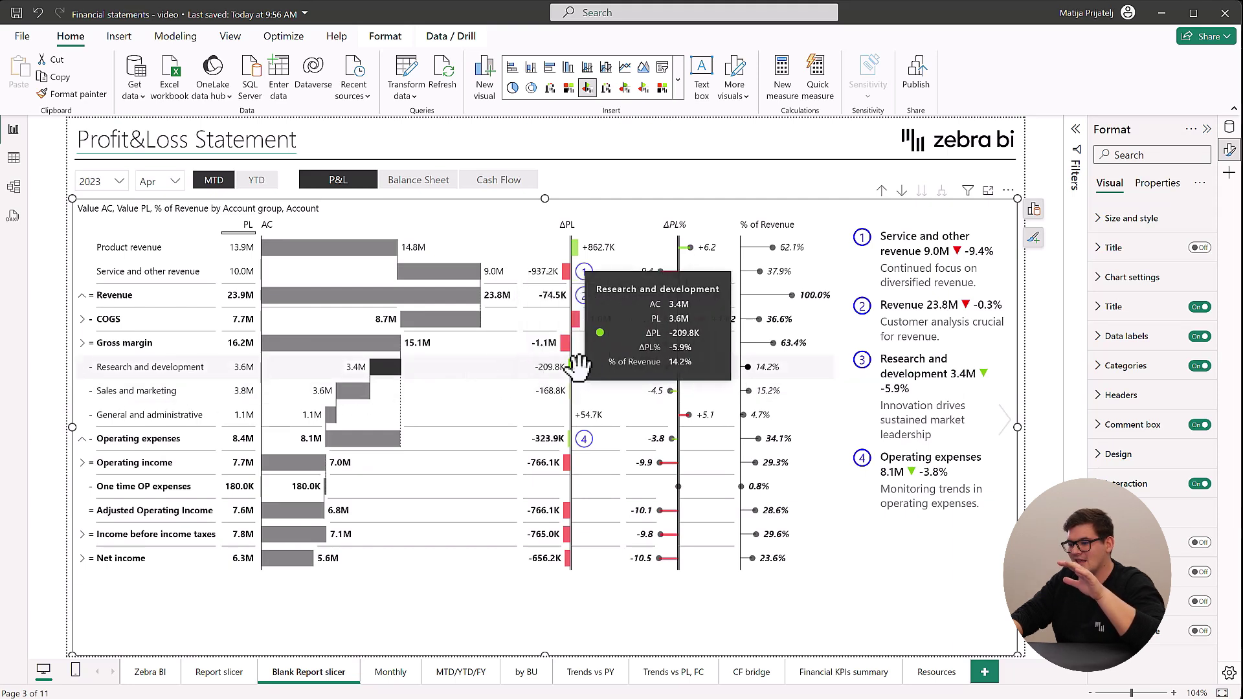